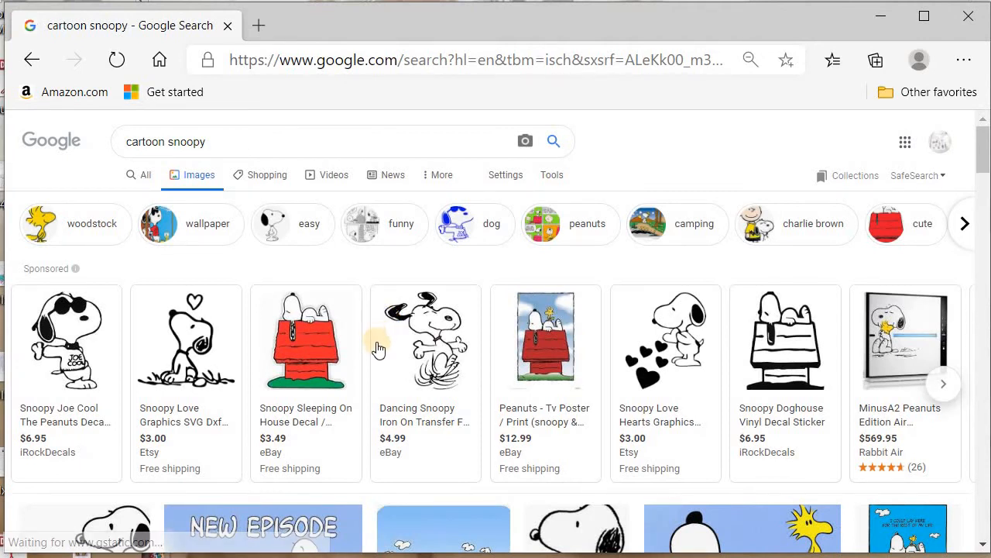
Look through the cartoon Snoopy image results and filter them to the Large size
scroll(403, 372, down, 3)
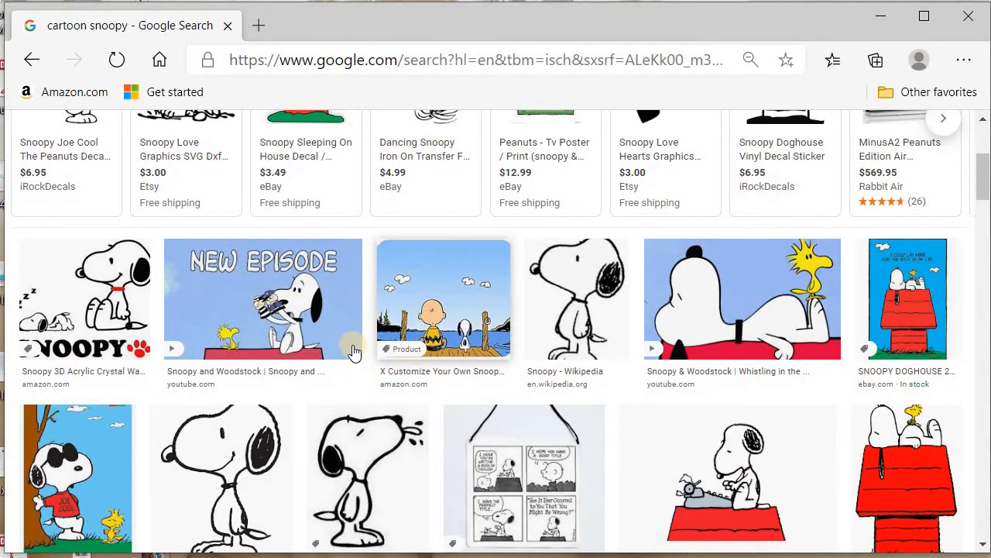
scroll(348, 347, down, 2)
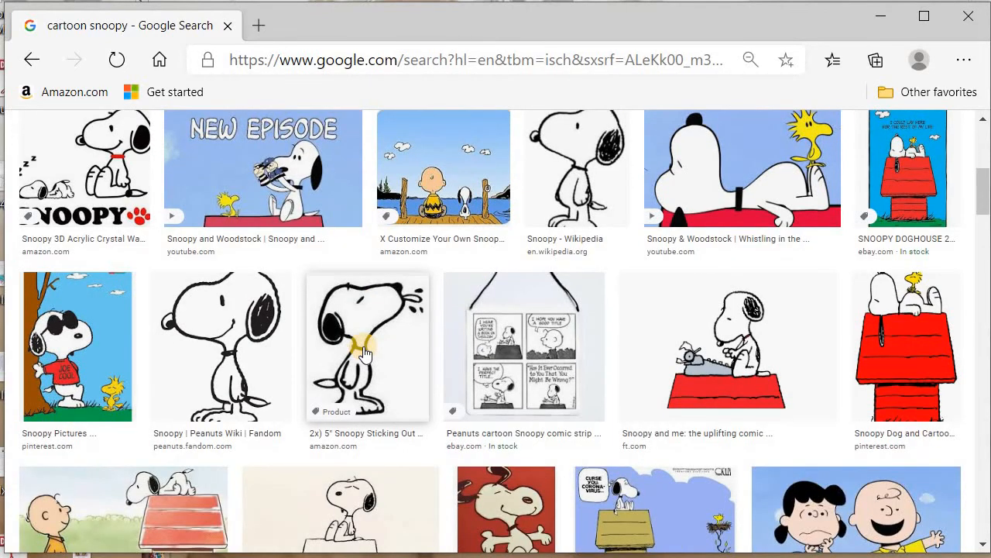
scroll(364, 352, down, 3)
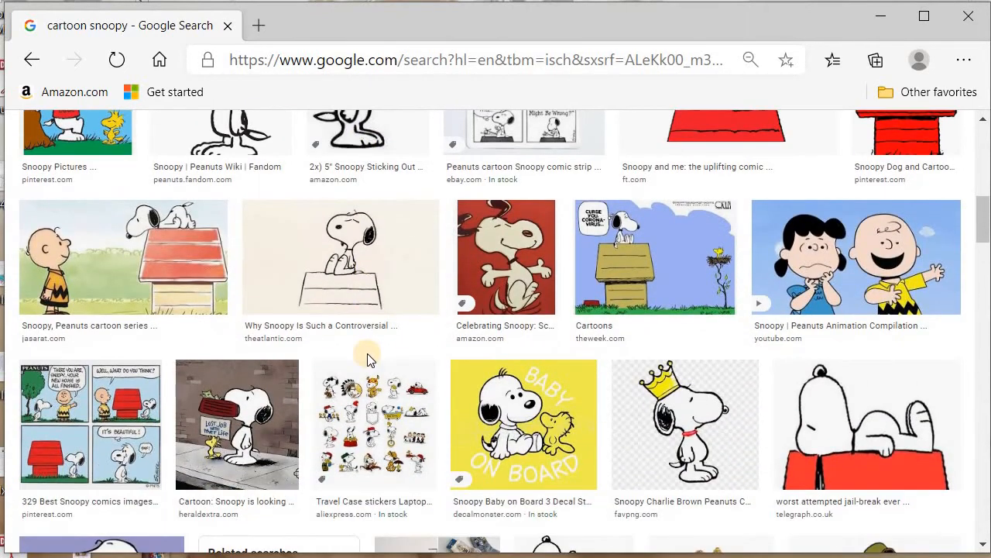
scroll(368, 359, down, 1)
scroll(367, 349, up, 5)
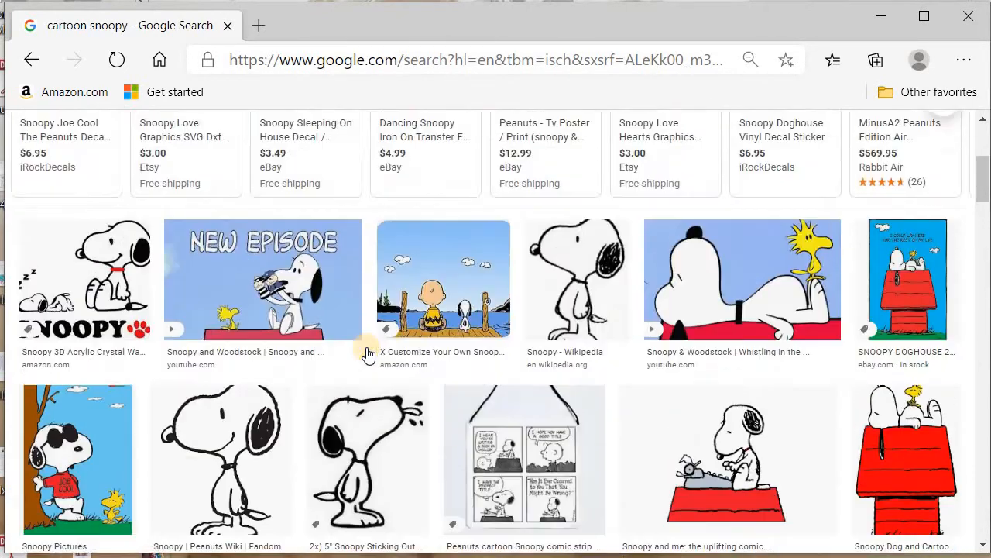
scroll(368, 354, up, 3)
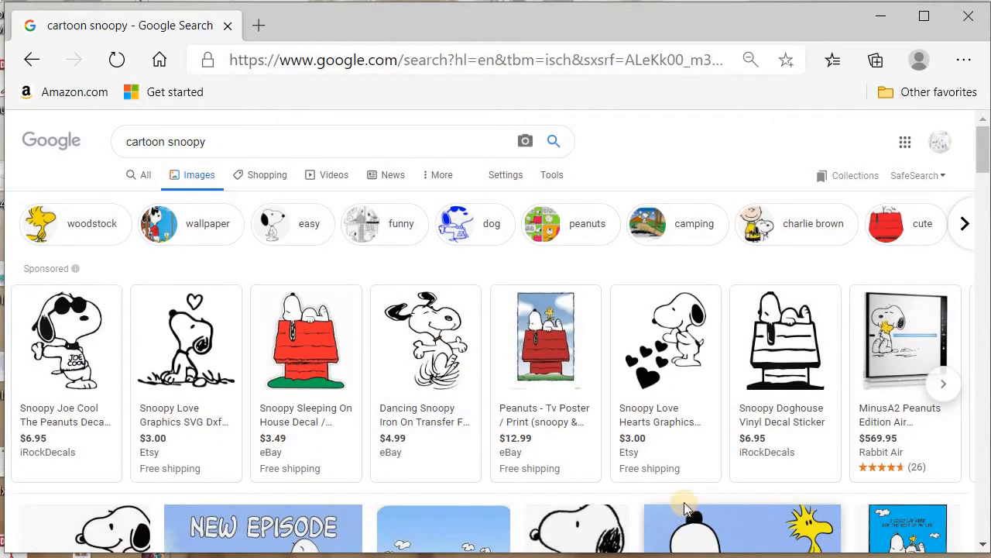
click(553, 175)
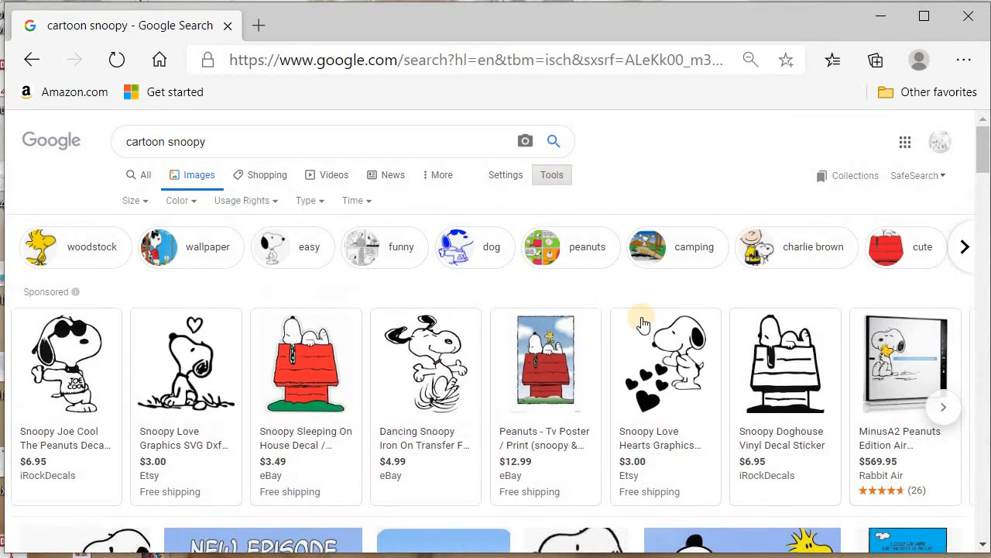
click(134, 201)
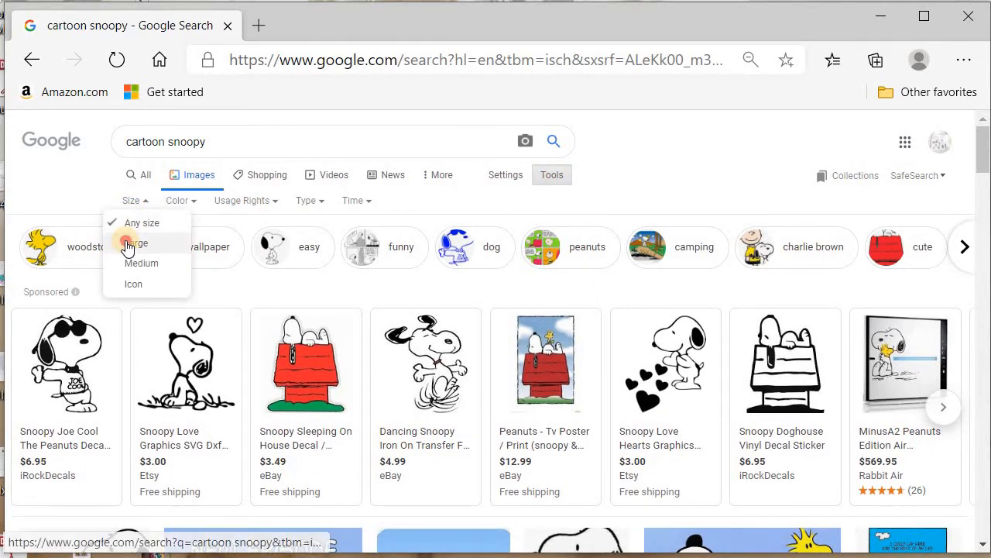
click(133, 243)
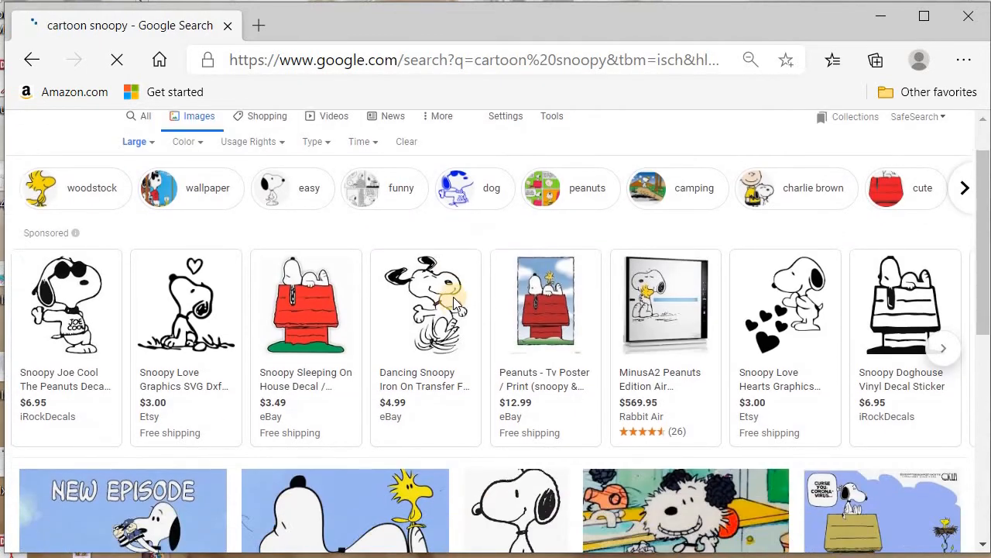
Open the preview of the standing Snoopy image from peanuts.fandom.com among the large results
scroll(454, 301, down, 3)
scroll(454, 302, down, 10)
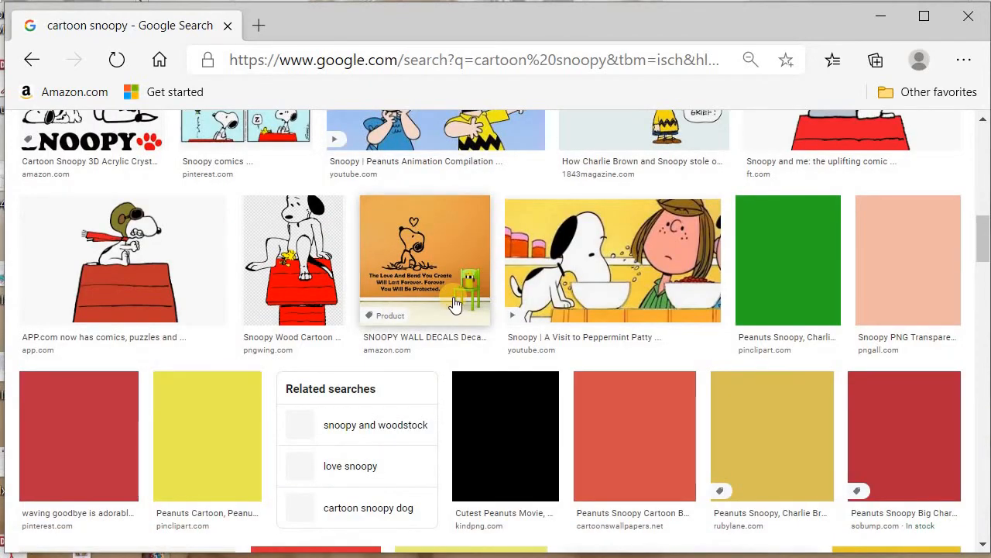
scroll(455, 302, up, 10)
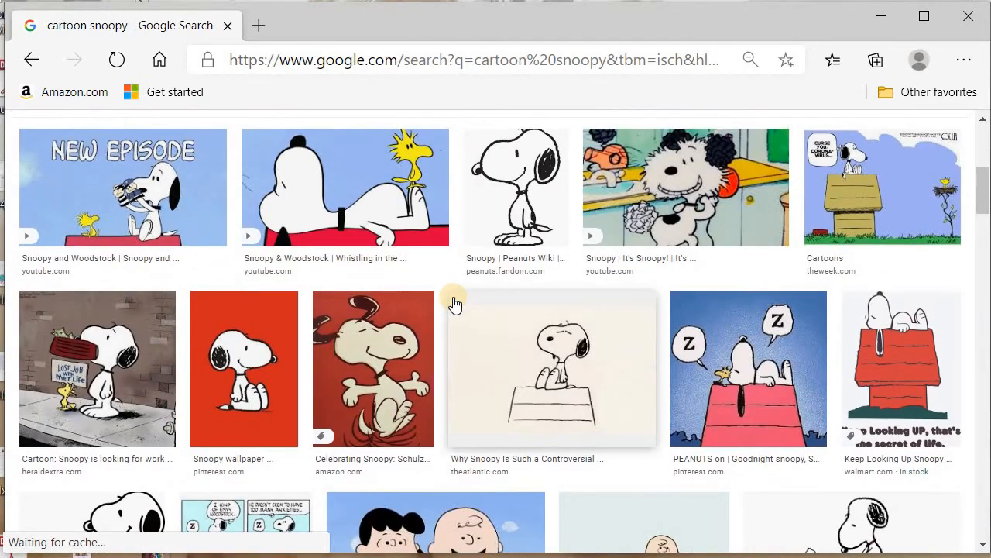
scroll(454, 302, up, 2)
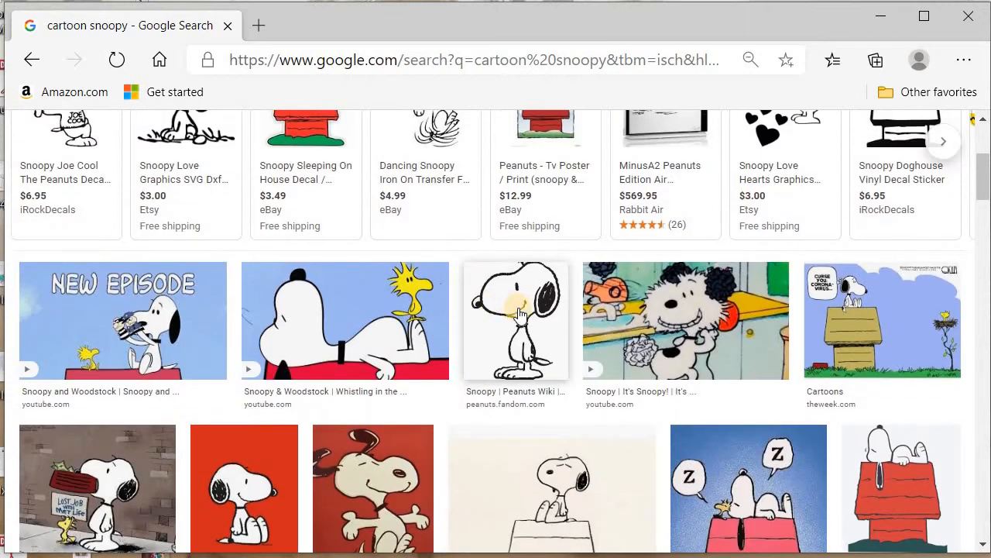
click(513, 308)
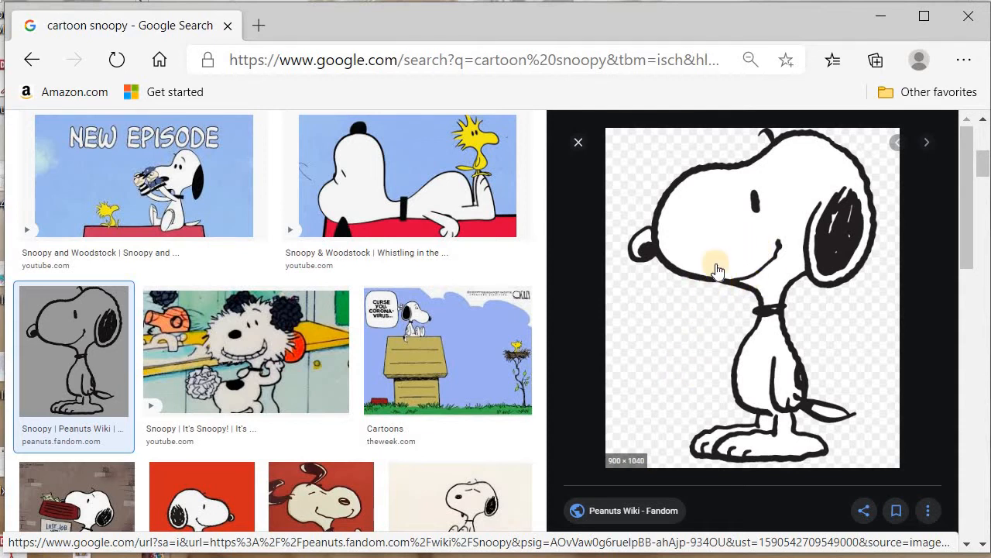
Copy the previewed Peanuts Wiki Snoopy image to the clipboard
right_click(707, 299)
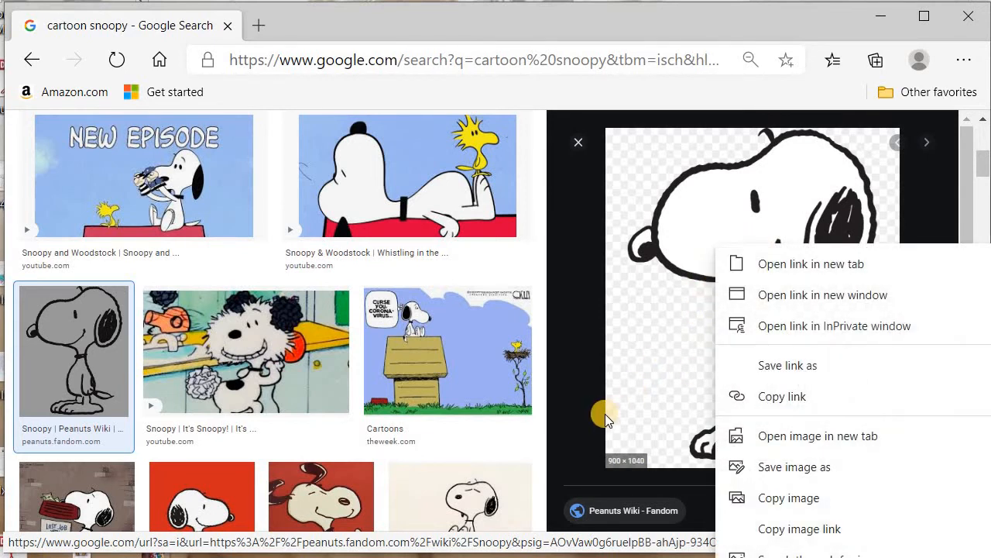
click(584, 414)
scroll(678, 387, down, 1)
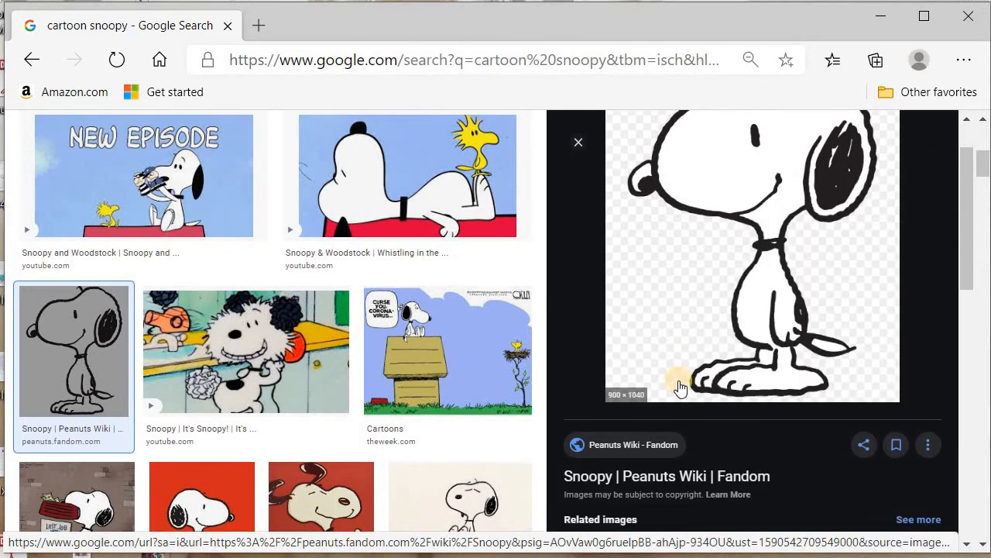
scroll(680, 384, down, 1)
scroll(679, 387, up, 2)
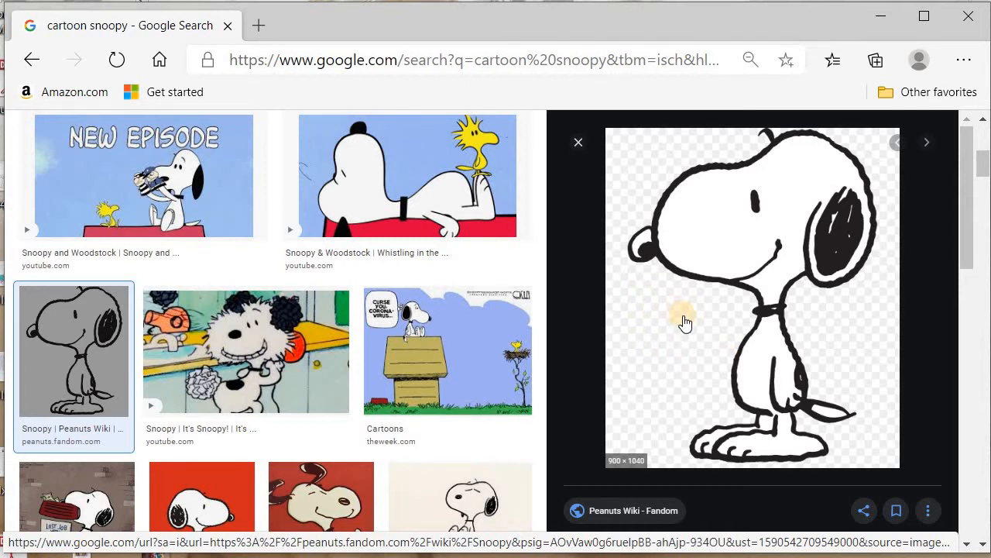
right_click(713, 251)
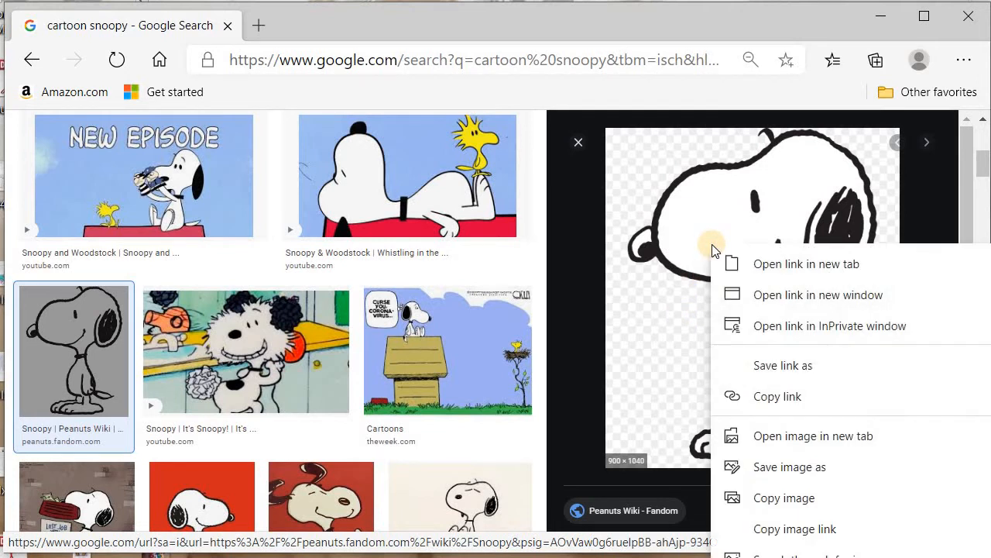
click(764, 502)
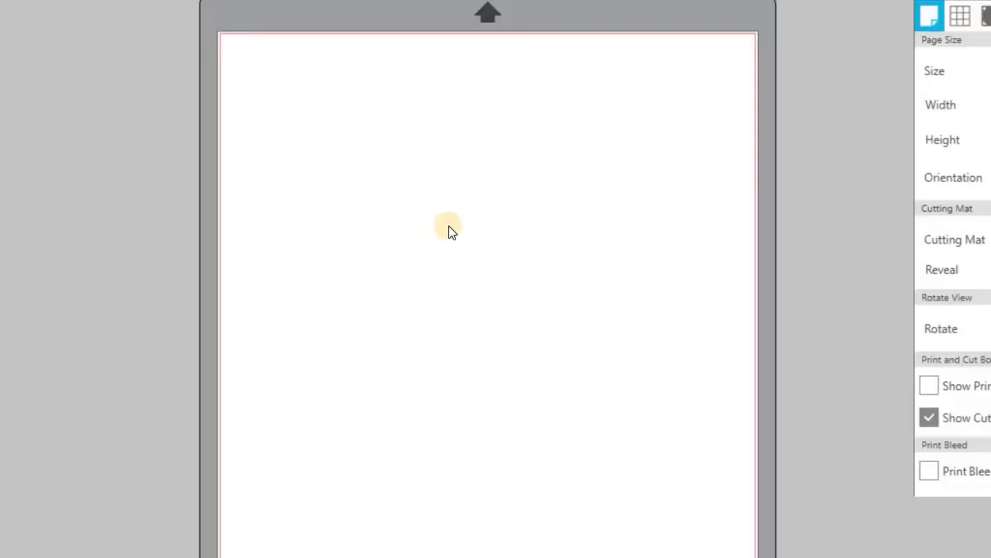
Paste the copied Snoopy image onto the blank page in Silhouette Studio
right_click(419, 216)
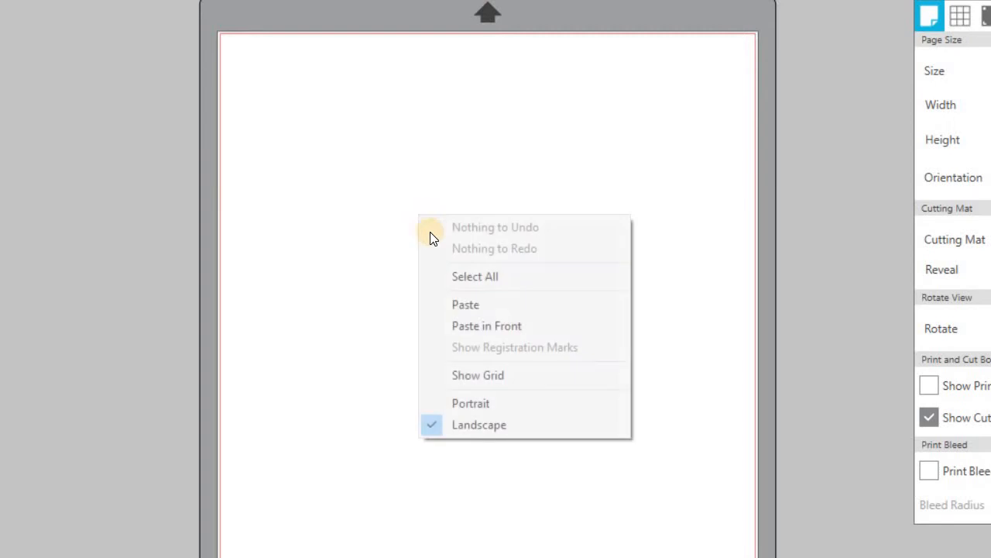
click(473, 304)
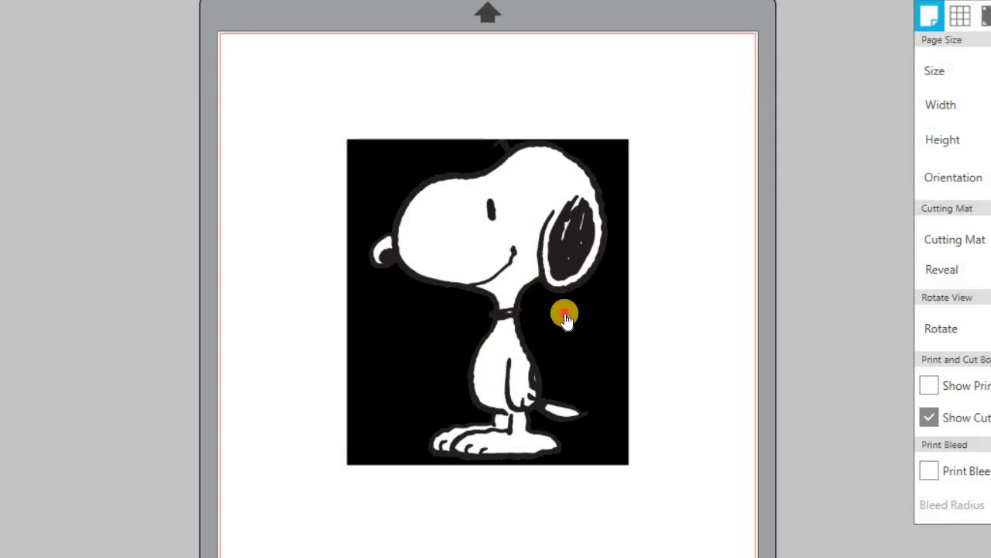
drag(563, 316, 563, 300)
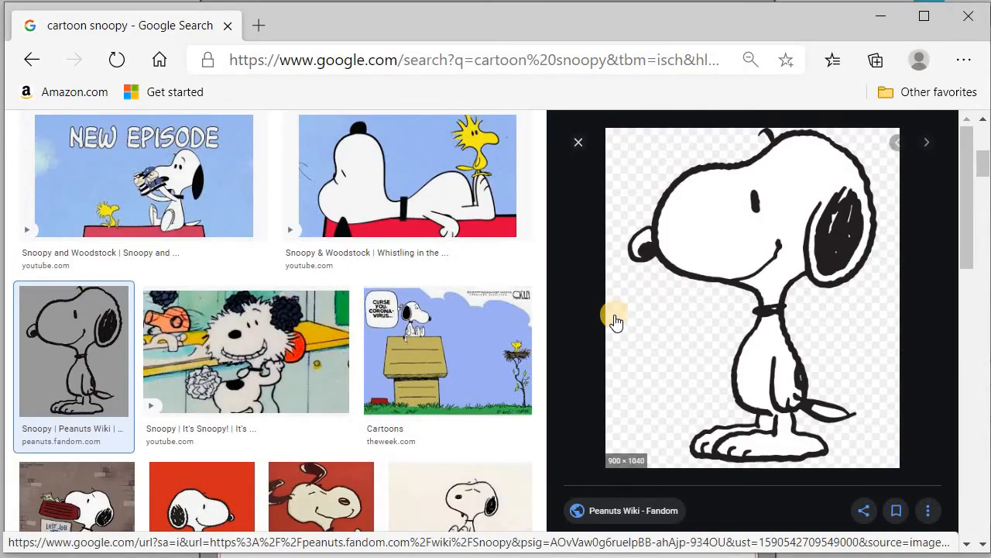
Return to the browser and open the Pinterest image of Snoopy and Woodstock from the related images
scroll(616, 323, down, 2)
scroll(616, 323, down, 5)
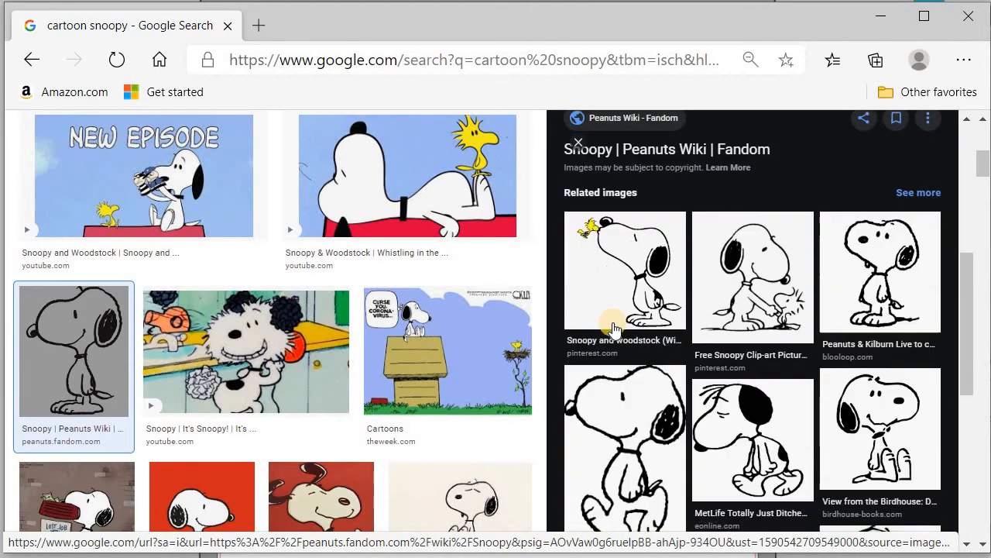
scroll(616, 328, up, 1)
scroll(615, 328, down, 1)
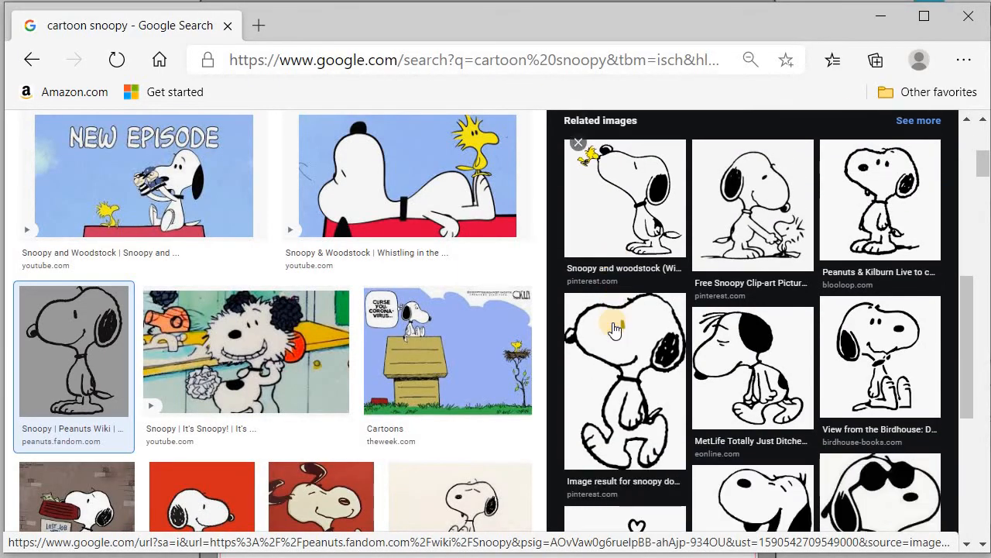
scroll(615, 328, up, 1)
scroll(615, 328, down, 2)
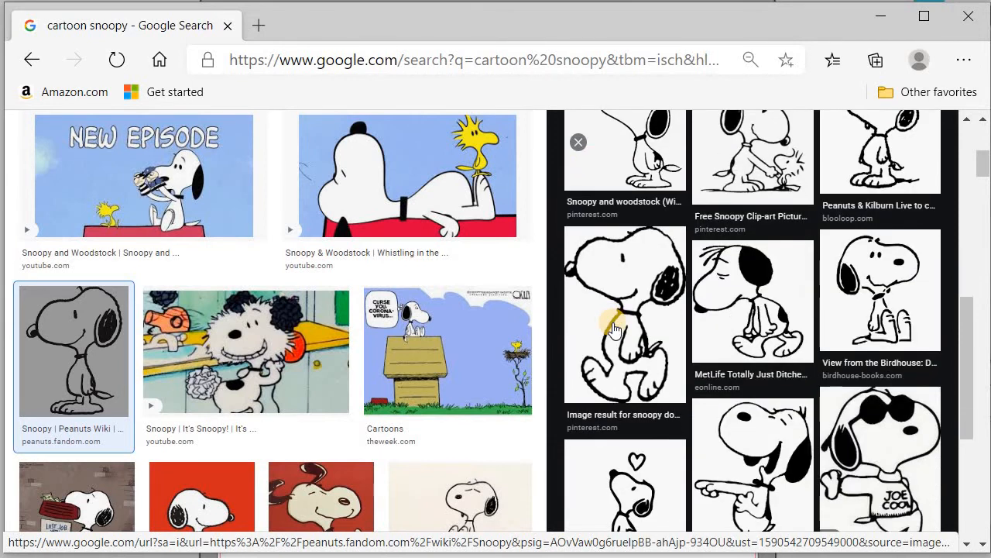
scroll(615, 329, up, 1)
scroll(615, 329, up, 1)
click(686, 310)
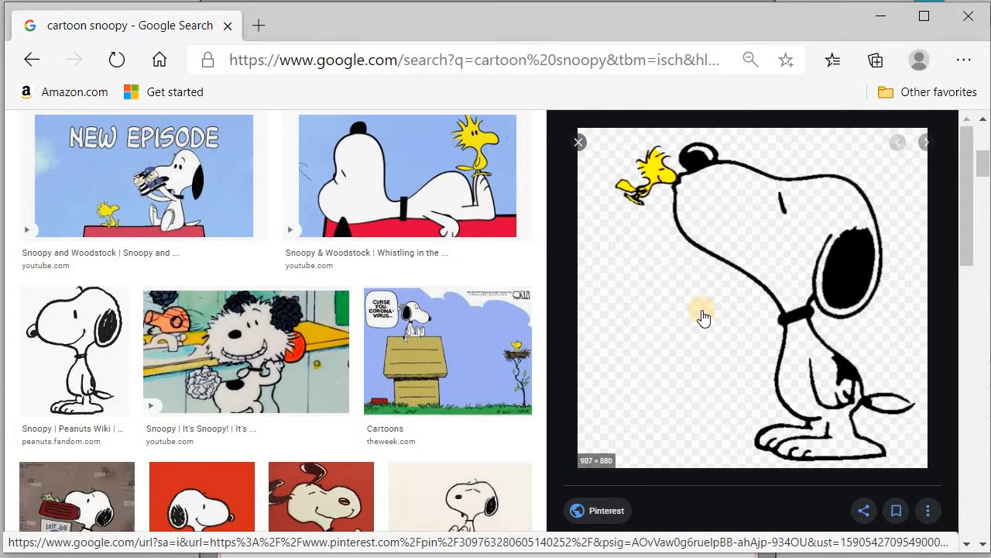
Copy the previewed Pinterest image of Snoopy and Woodstock to the clipboard
scroll(703, 317, down, 2)
scroll(703, 317, up, 1)
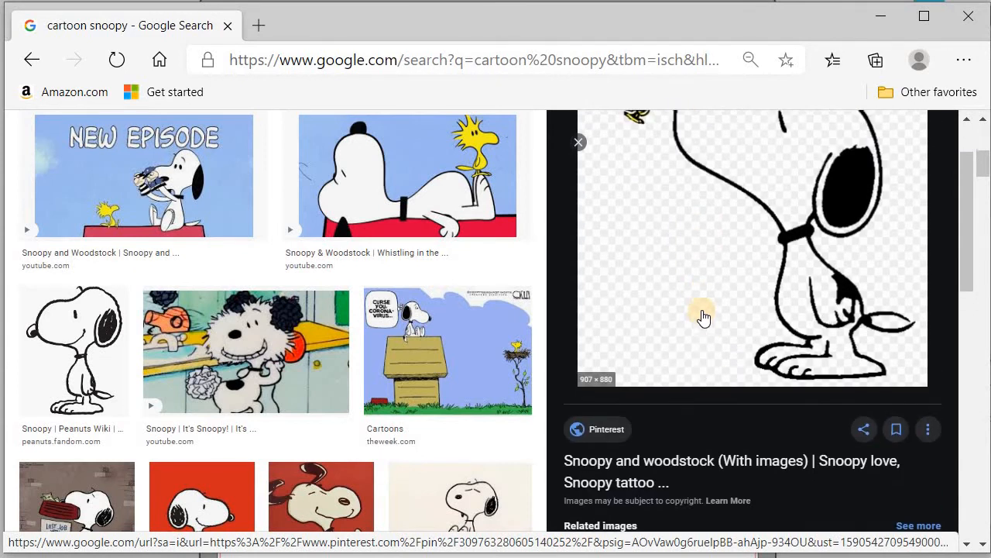
scroll(703, 317, up, 1)
right_click(722, 188)
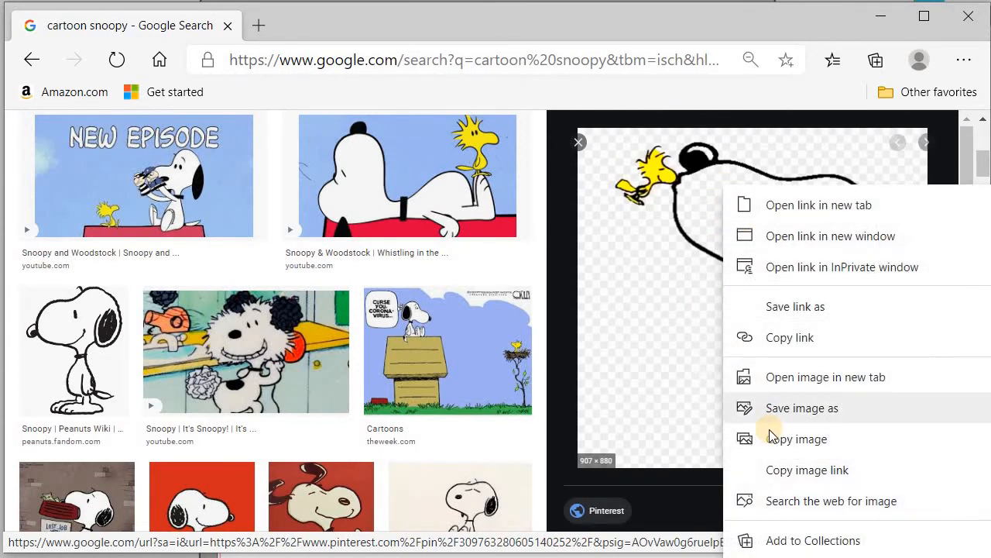
click(796, 438)
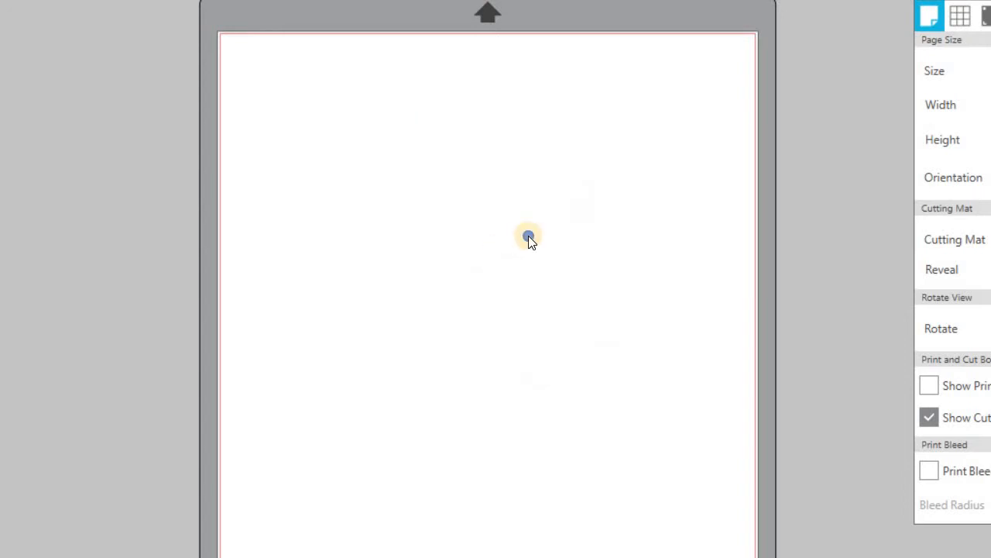
Paste the Snoopy and Woodstock image onto a blank Silhouette Studio page and close that document without saving
right_click(527, 237)
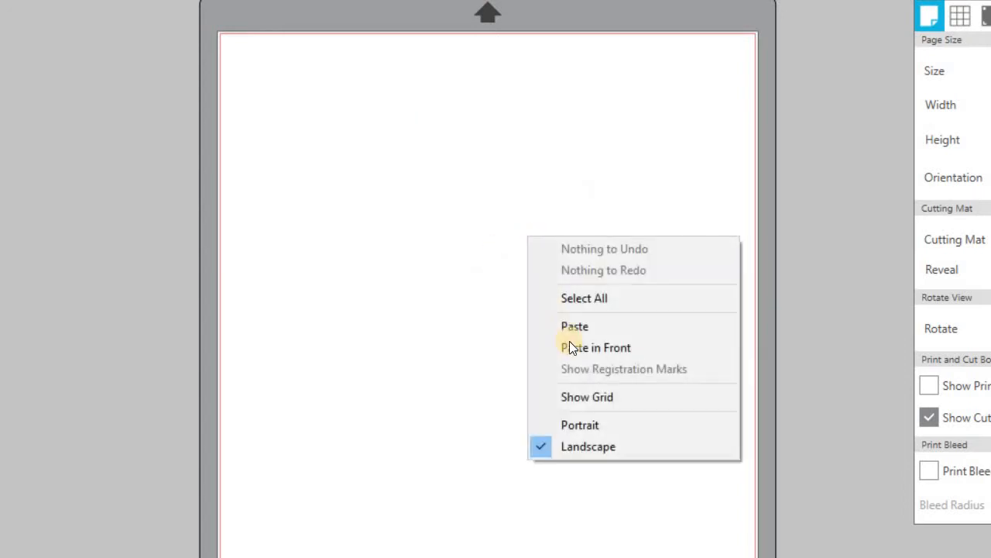
click(577, 327)
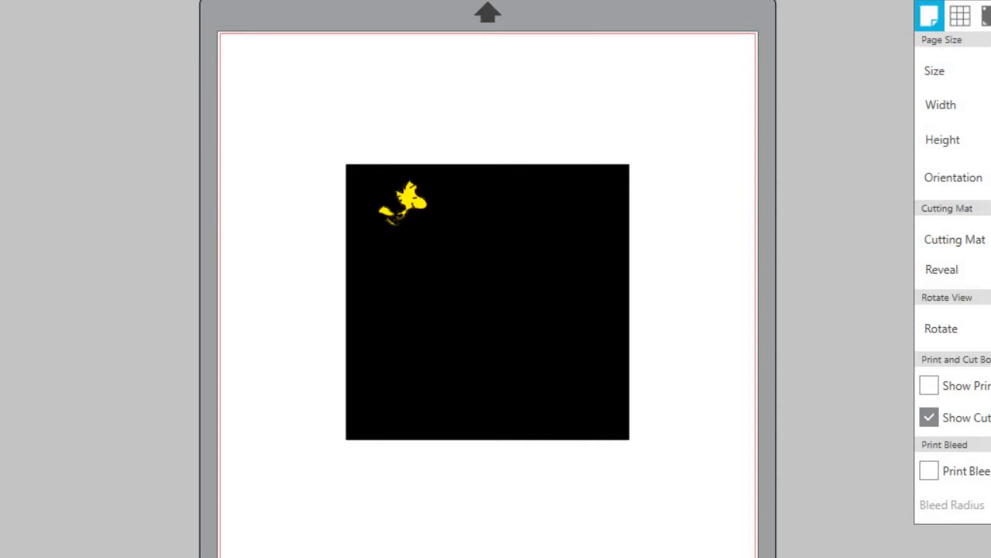
key(ctrl+w)
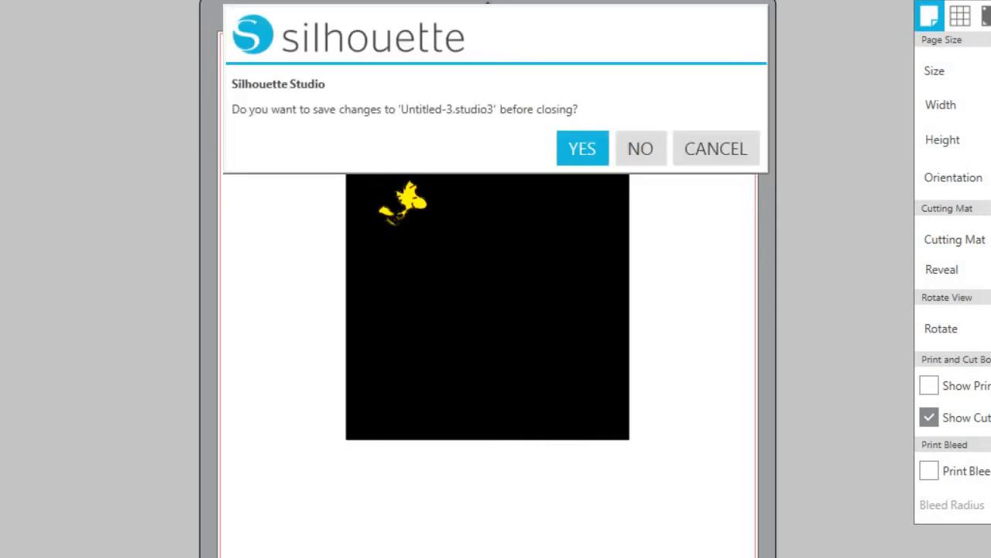
click(637, 149)
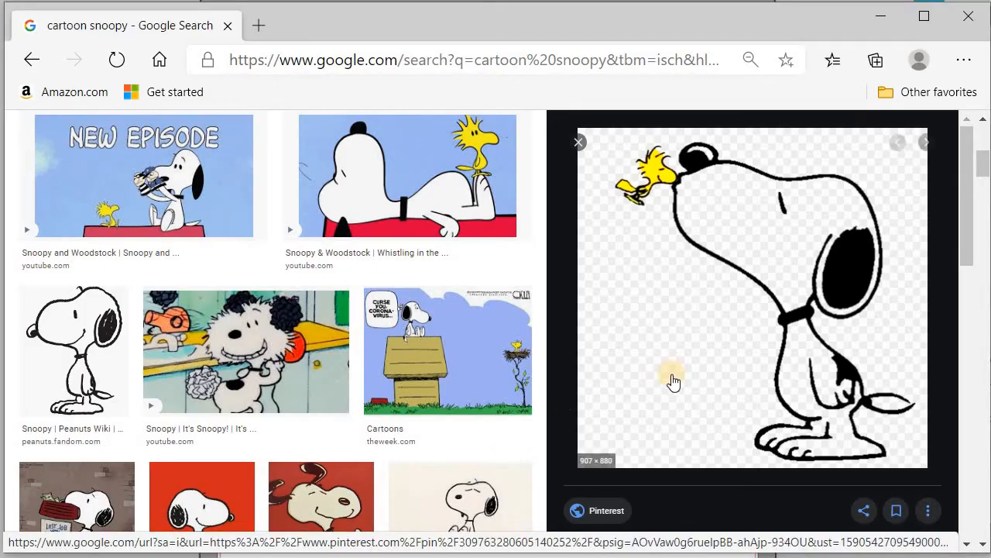
Back in the browser, go through the related Snoopy Tongue Out GIF to open the Snoopy Kiss Woodstock image from pixels.com
scroll(671, 382, down, 2)
scroll(671, 382, down, 4)
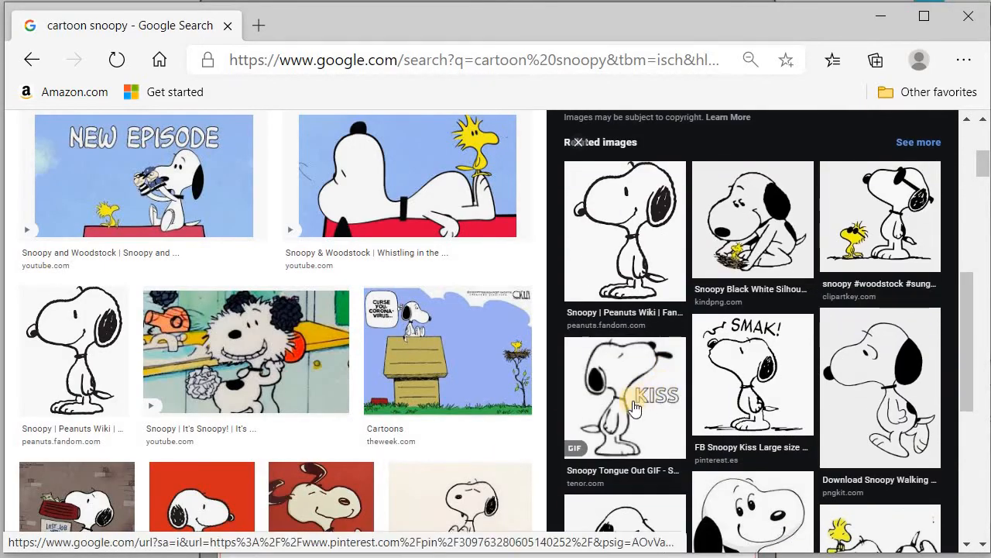
click(671, 386)
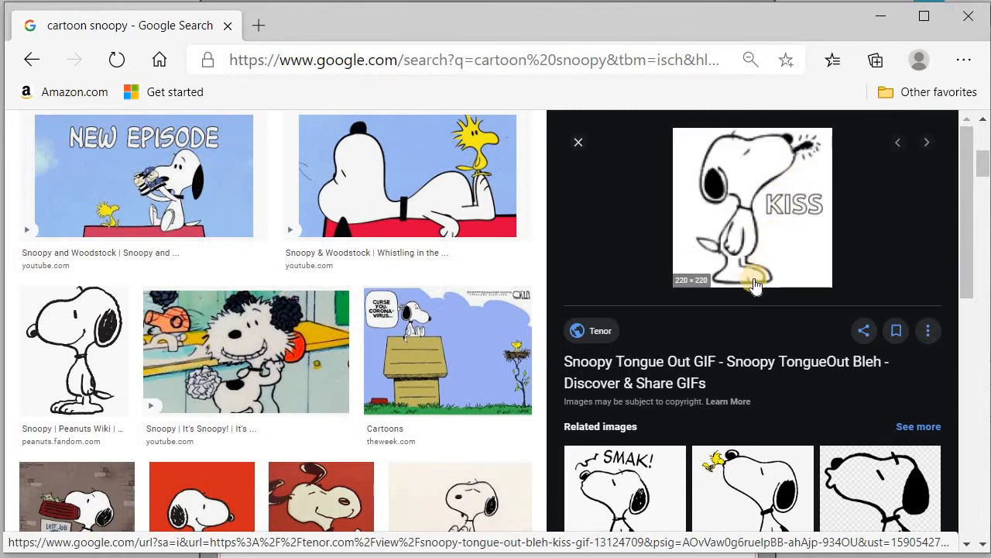
scroll(752, 279, down, 2)
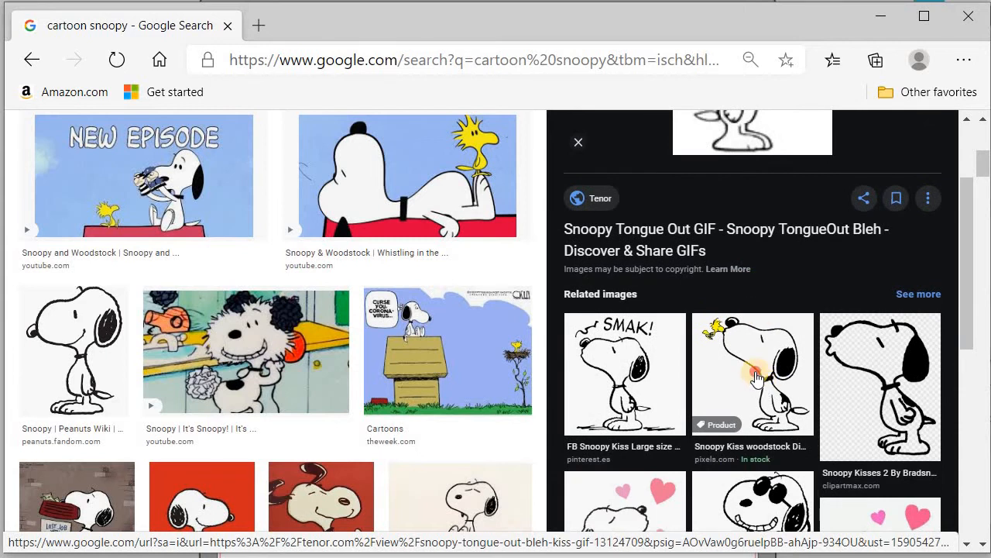
click(757, 377)
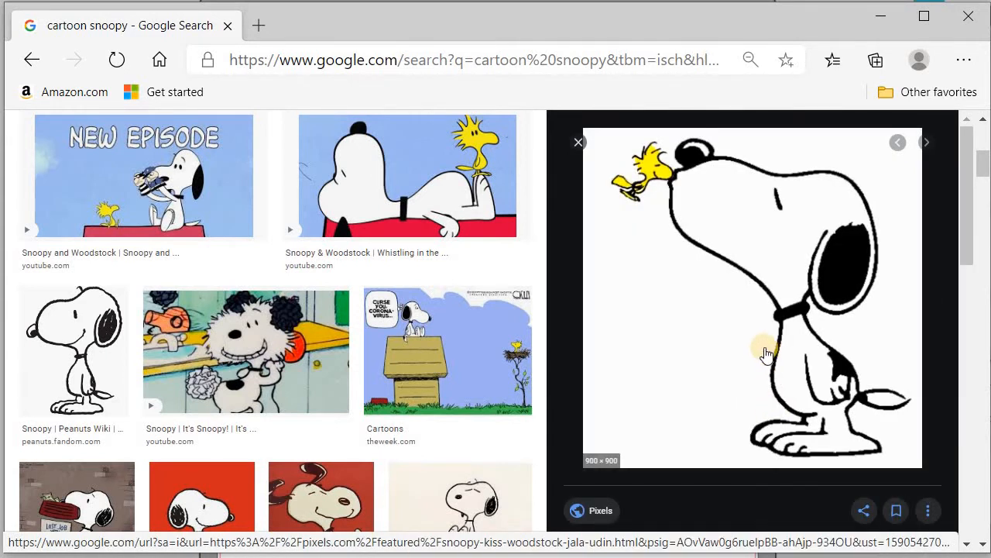
Copy the Snoopy Kiss Woodstock image and paste it into Silhouette Studio in place of the Snoopy picture with the black background
right_click(694, 243)
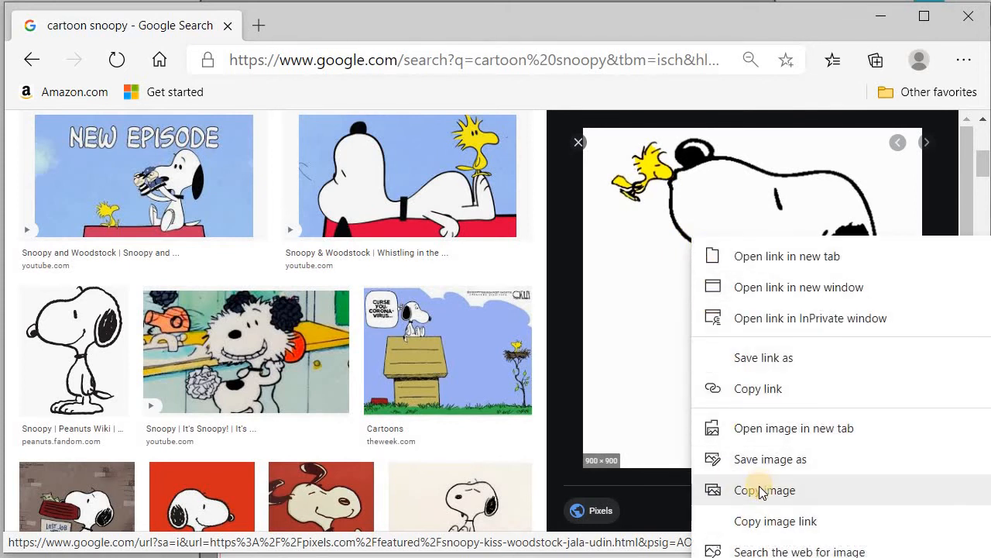
click(763, 491)
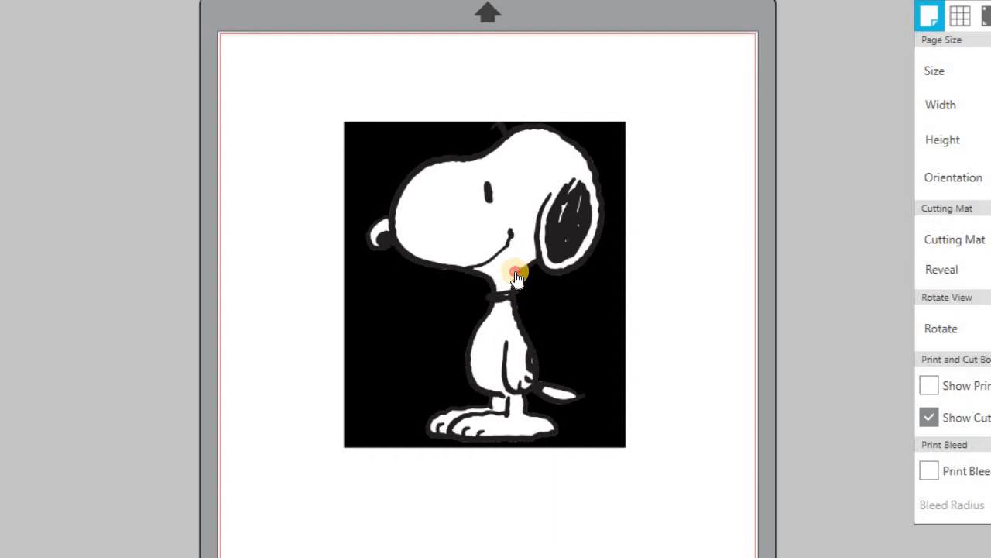
click(517, 275)
key(Delete)
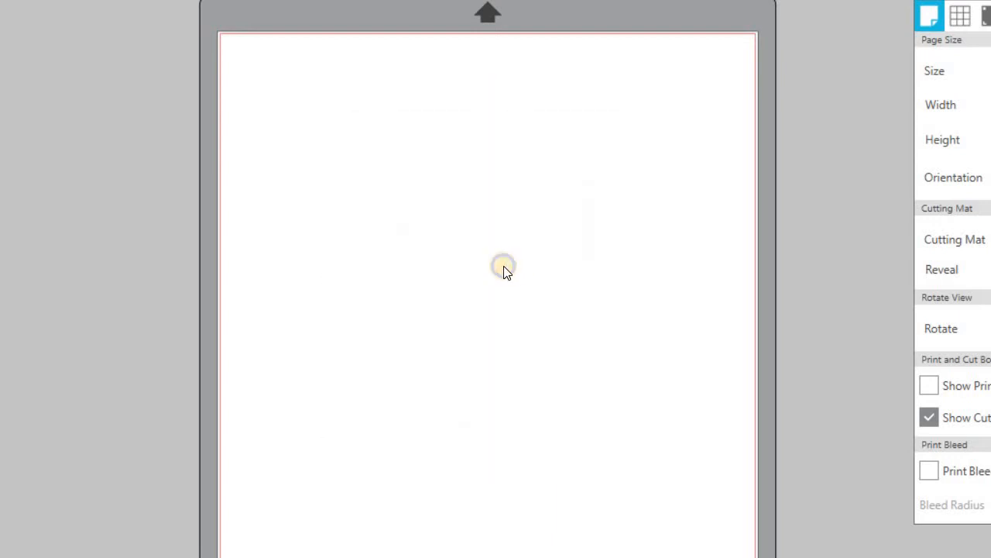
right_click(504, 266)
click(542, 357)
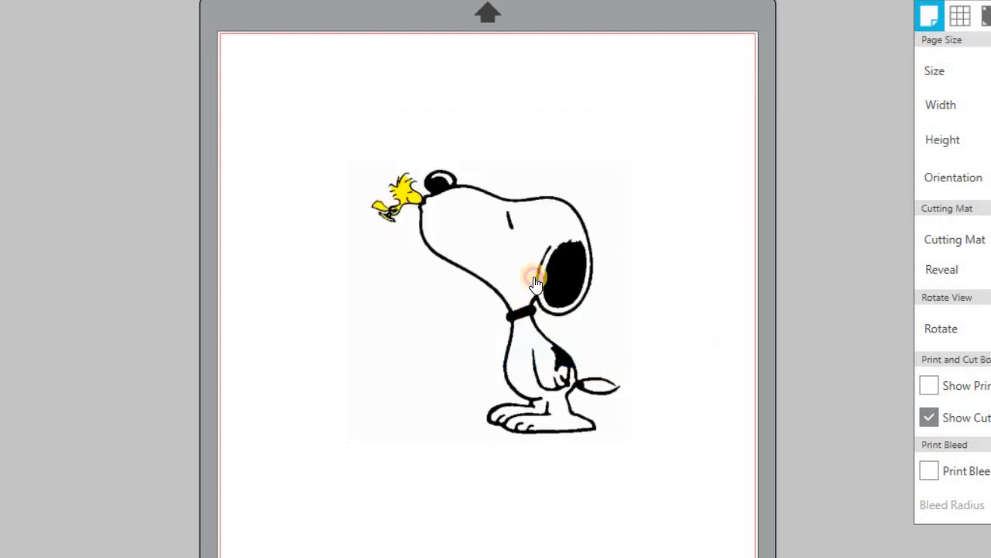
drag(521, 265, 528, 268)
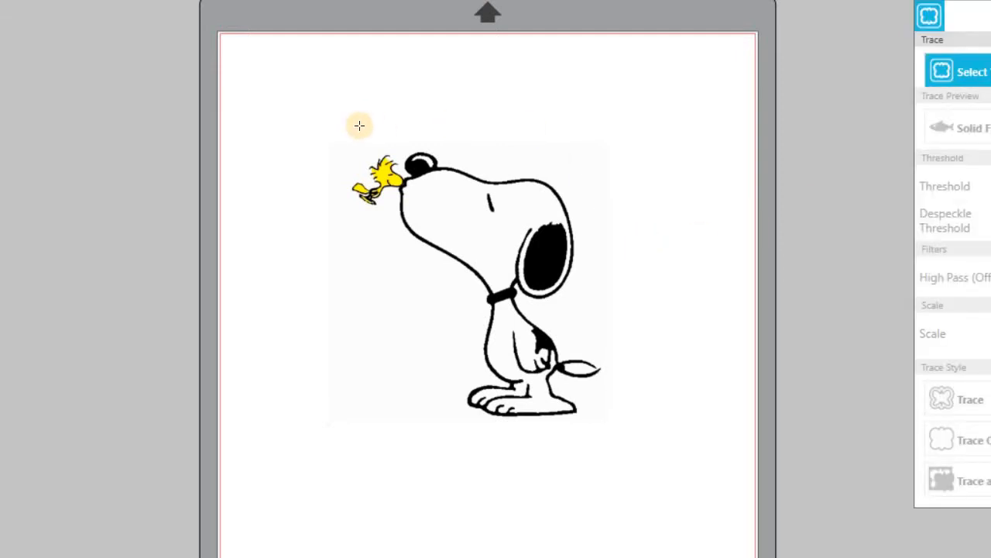
Trace the whole Snoopy and Woodstock picture within an area of about 6.6 by 7.6 in and move the original picture off the traced lines
mouse_move(342, 113)
mouse_down()
mouse_move(383, 117)
mouse_move(609, 243)
mouse_move(638, 455)
mouse_up()
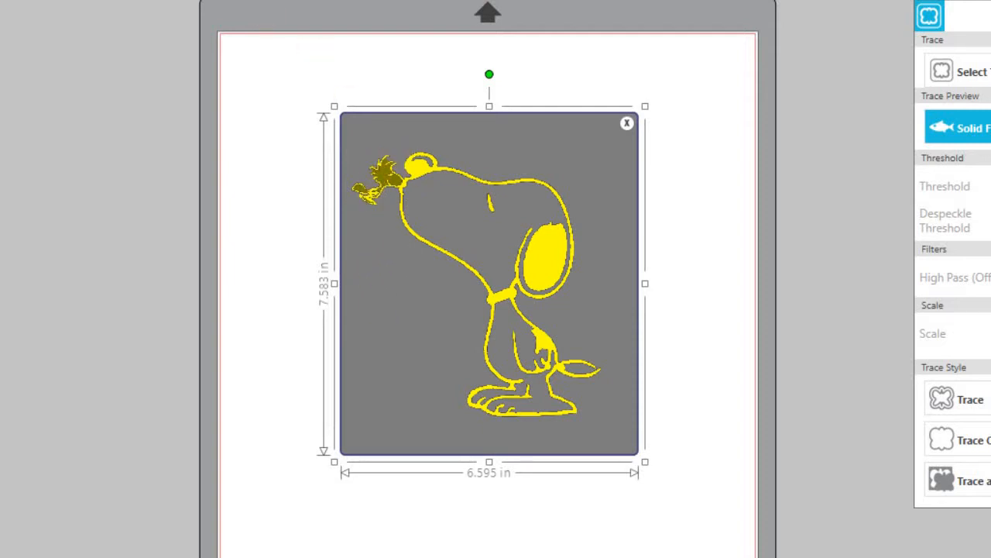
key(ctrl+plus)
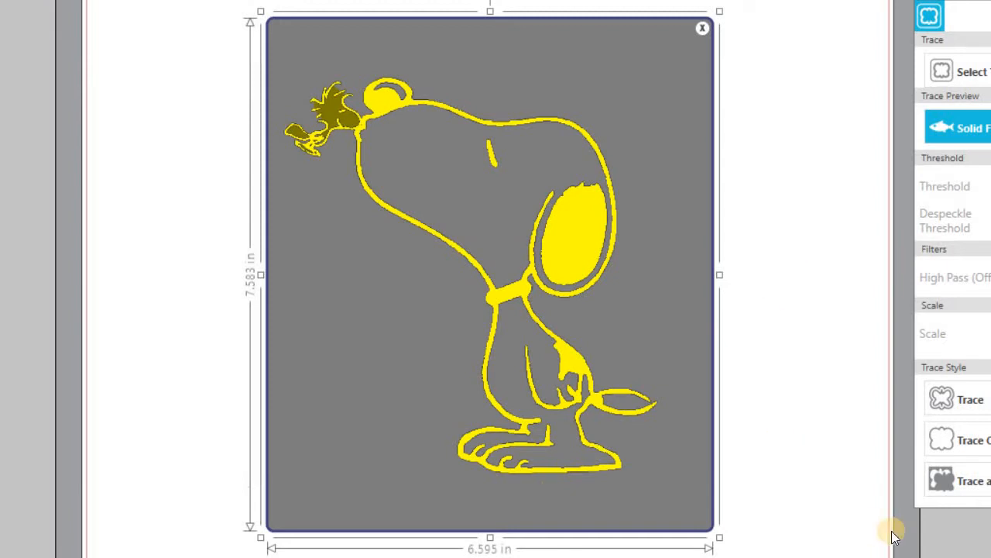
click(960, 398)
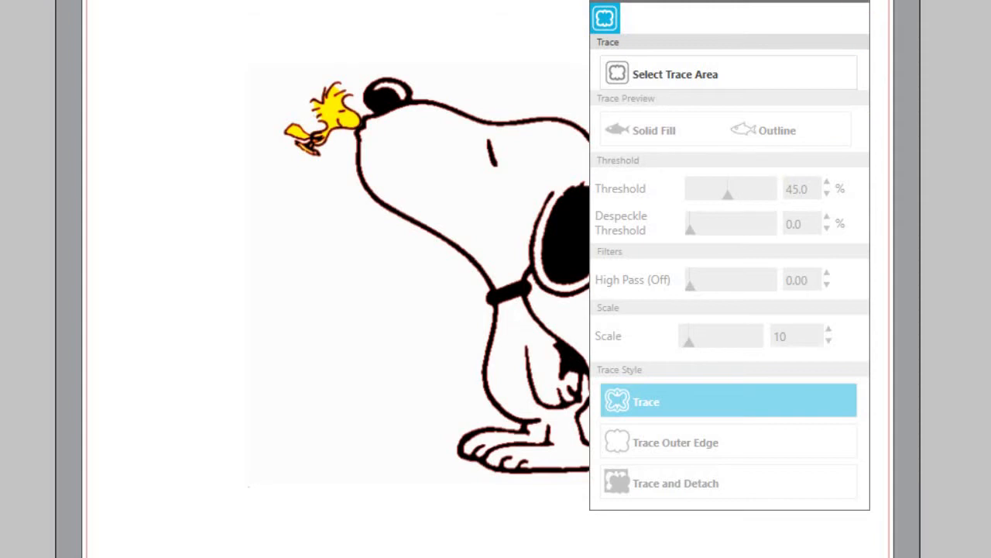
click(863, 8)
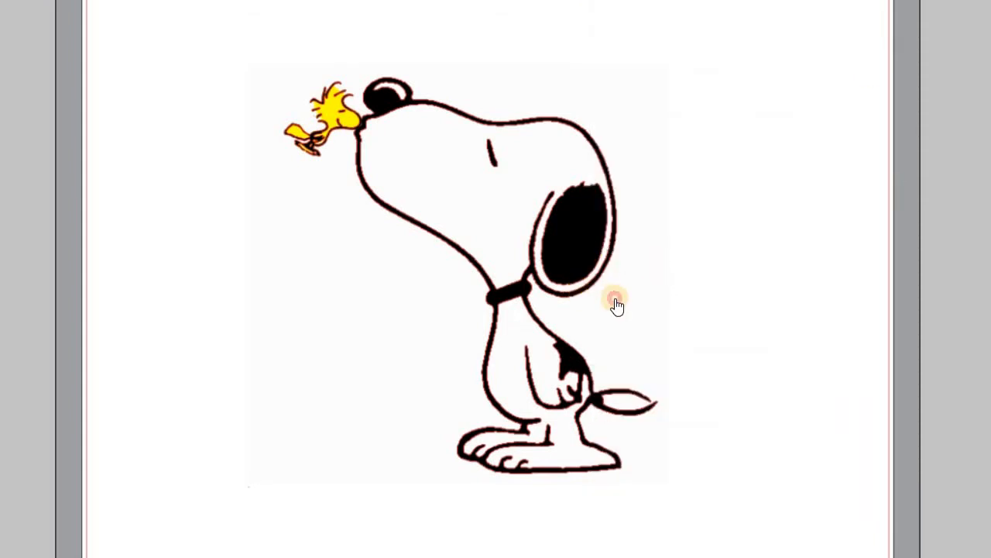
mouse_move(491, 323)
mouse_down()
mouse_move(117, 245)
mouse_move(212, 323)
mouse_move(272, 348)
mouse_move(299, 387)
mouse_move(166, 336)
mouse_move(48, 325)
mouse_up()
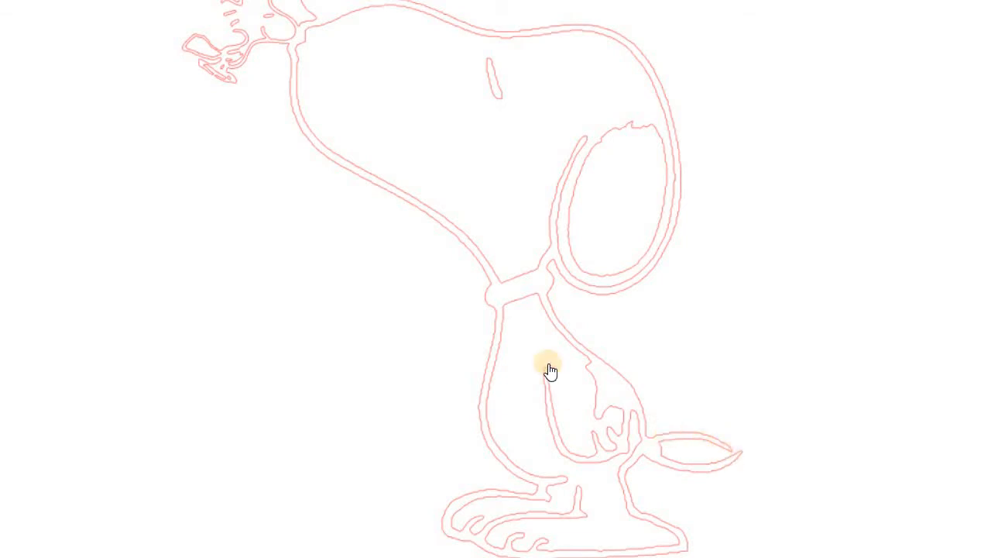
Edit the points of the traced Snoopy and simplify the whole outline to fewer points
click(551, 313)
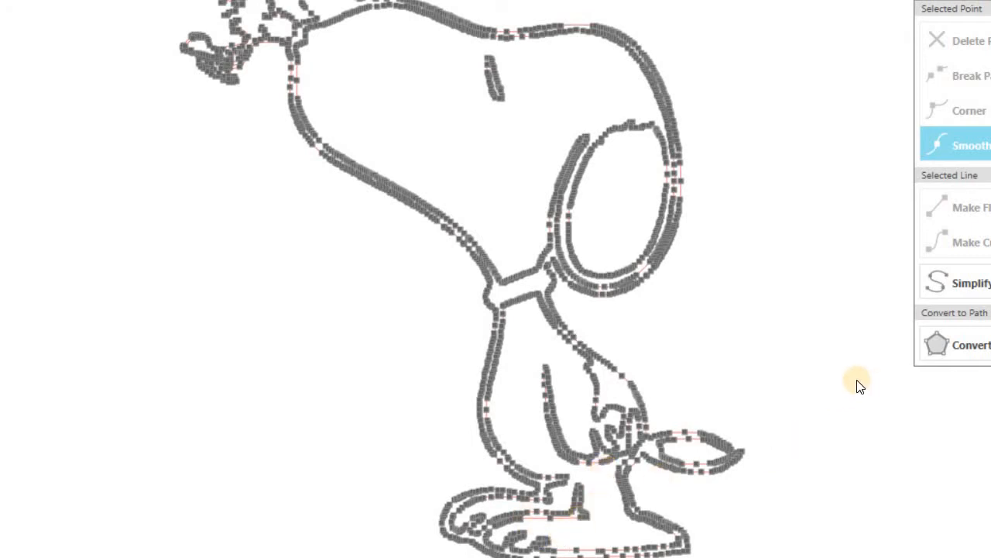
click(951, 282)
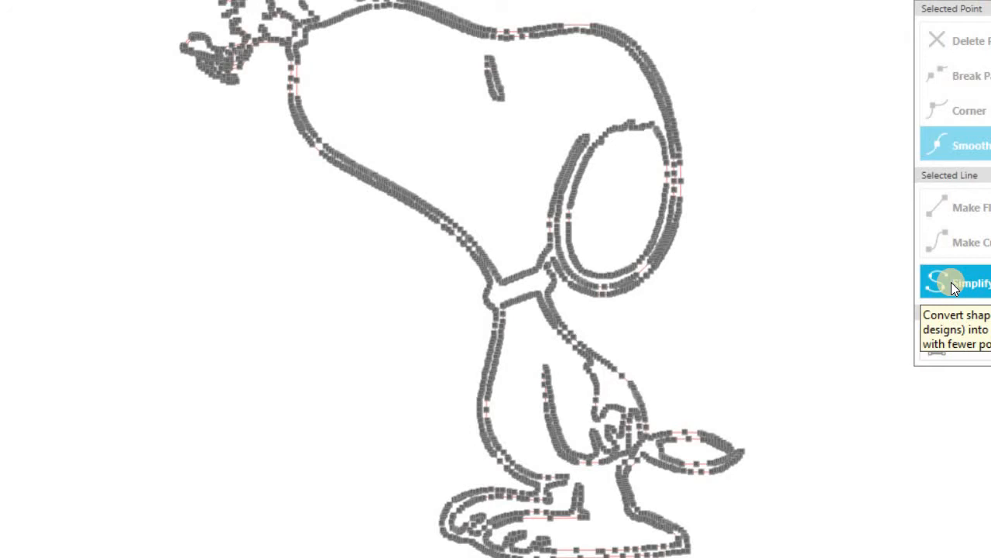
click(952, 283)
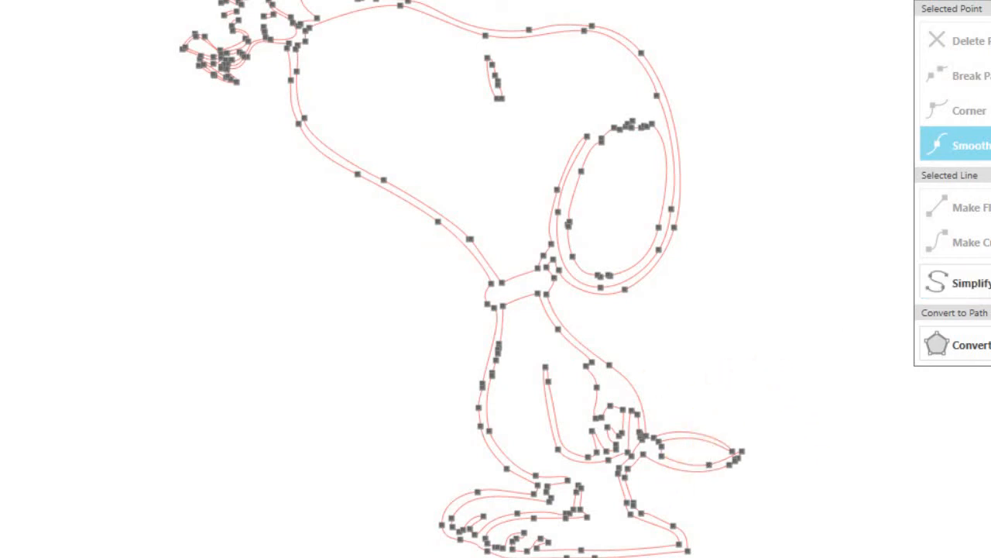
scroll(743, 429, up, 2)
drag(803, 422, 756, 299)
click(775, 501)
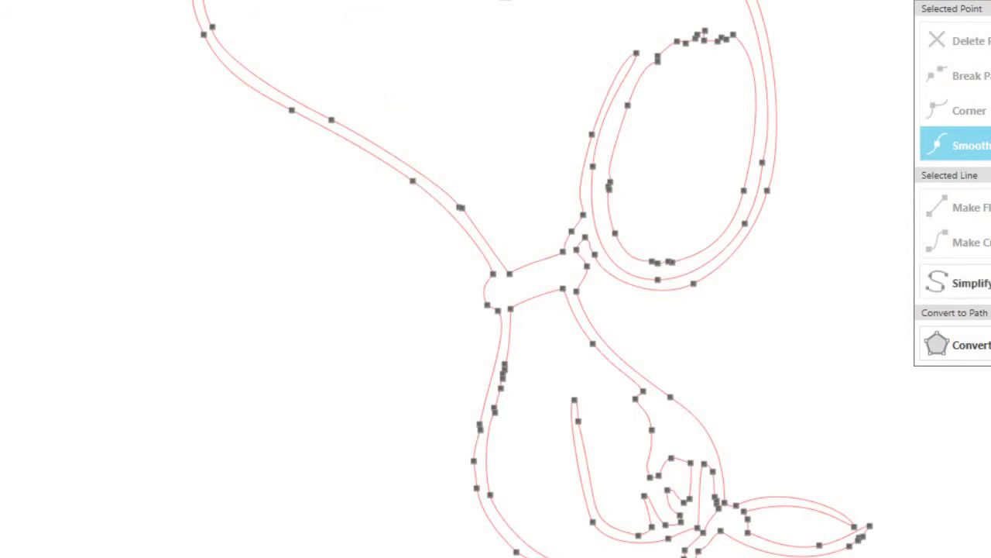
scroll(484, 306, down, 2)
scroll(258, 162, down, 3)
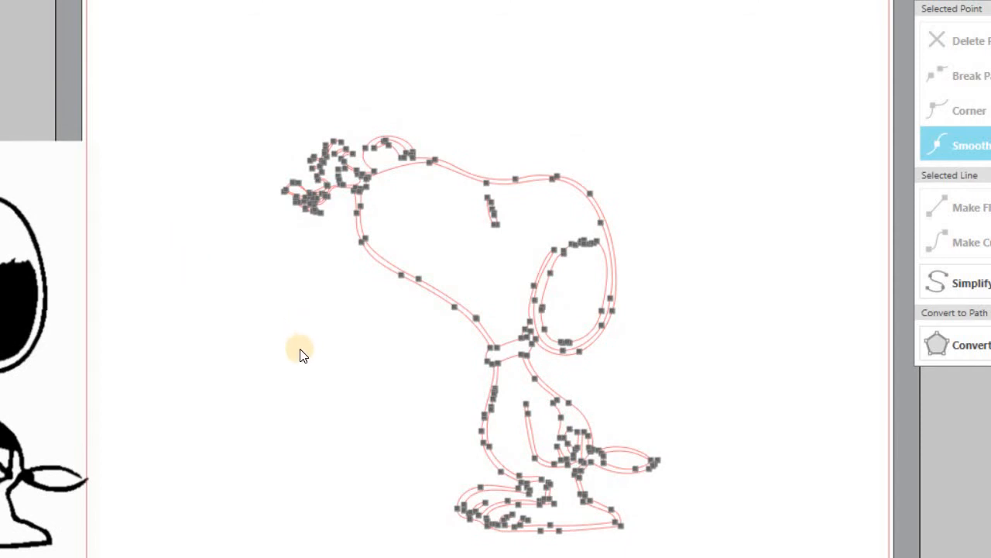
click(715, 308)
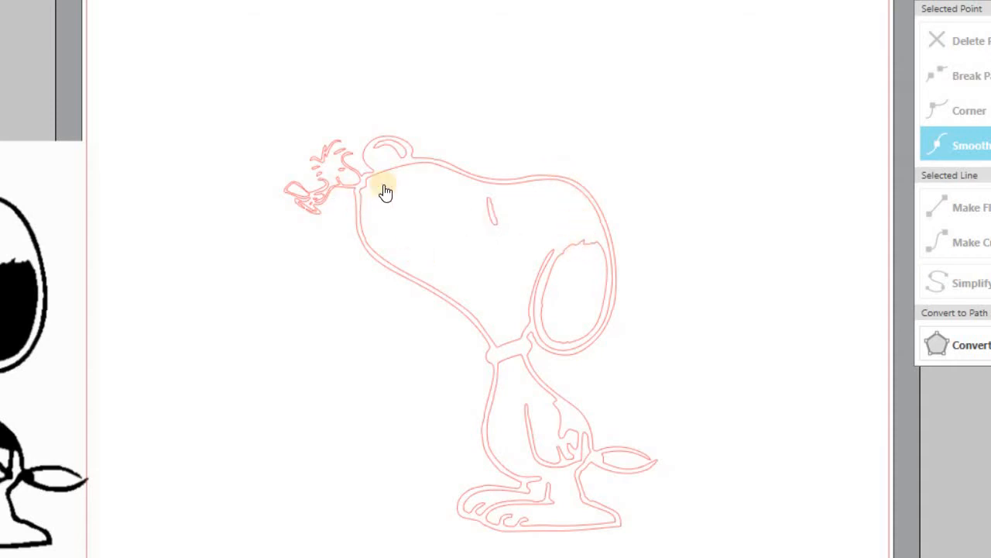
Cut through the inner and outer outlines at the tip of Snoopy's tail
scroll(711, 337, down, 2)
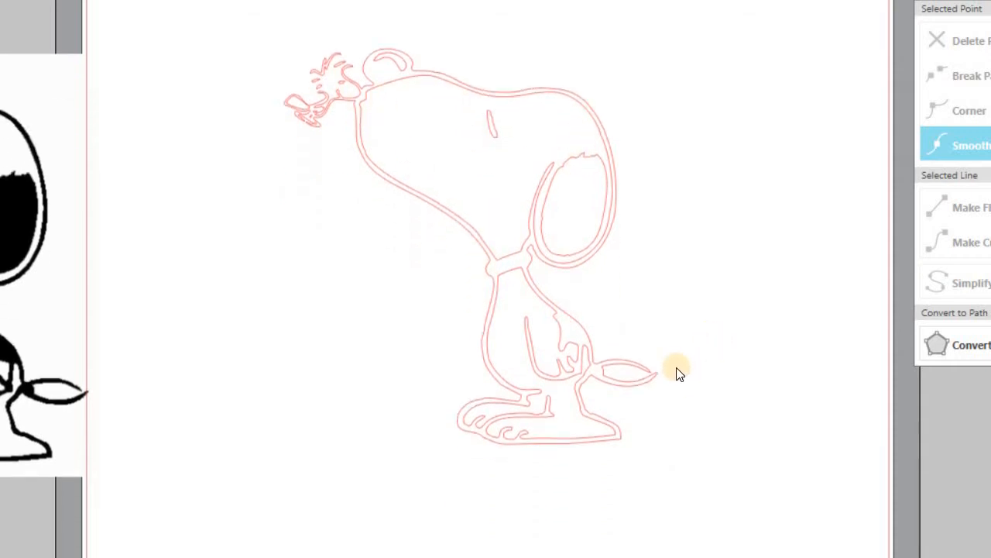
drag(655, 381, 615, 391)
scroll(487, 303, up, 2)
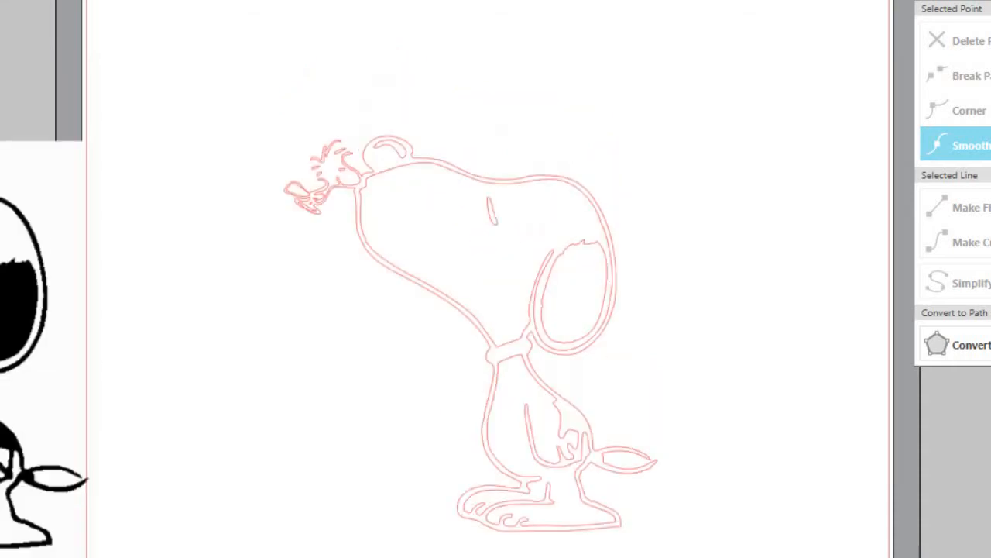
scroll(486, 303, up, 2)
scroll(491, 298, up, 2)
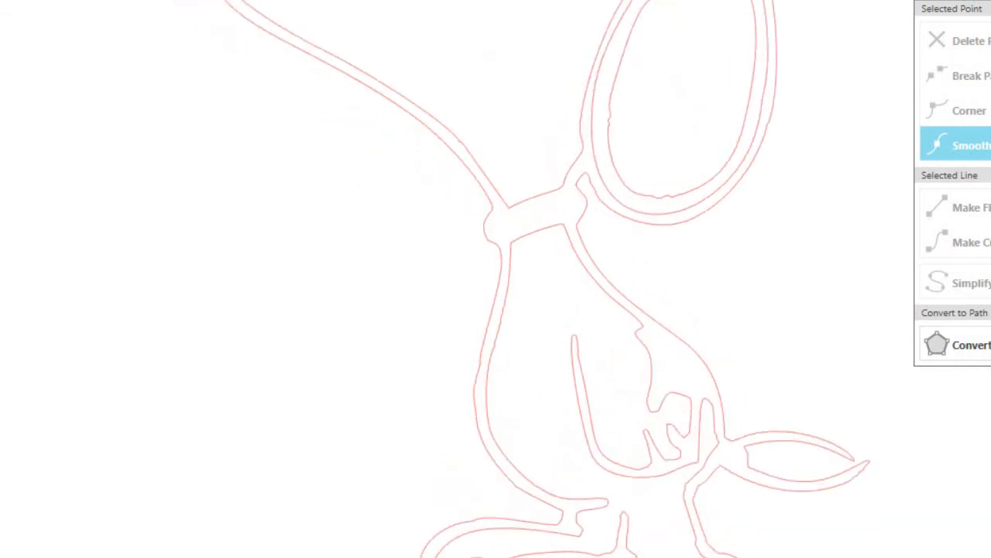
scroll(496, 279, right, 3)
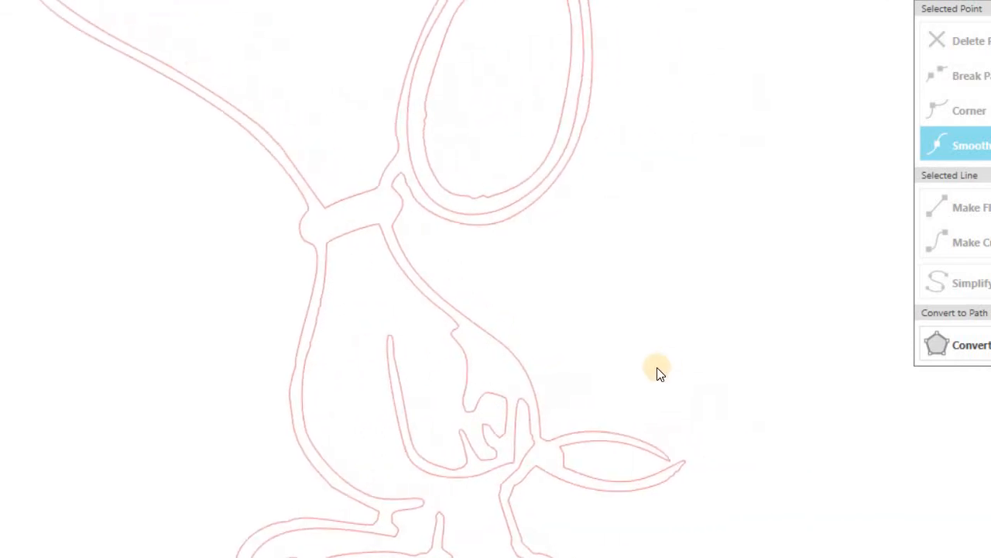
scroll(655, 373, down, 3)
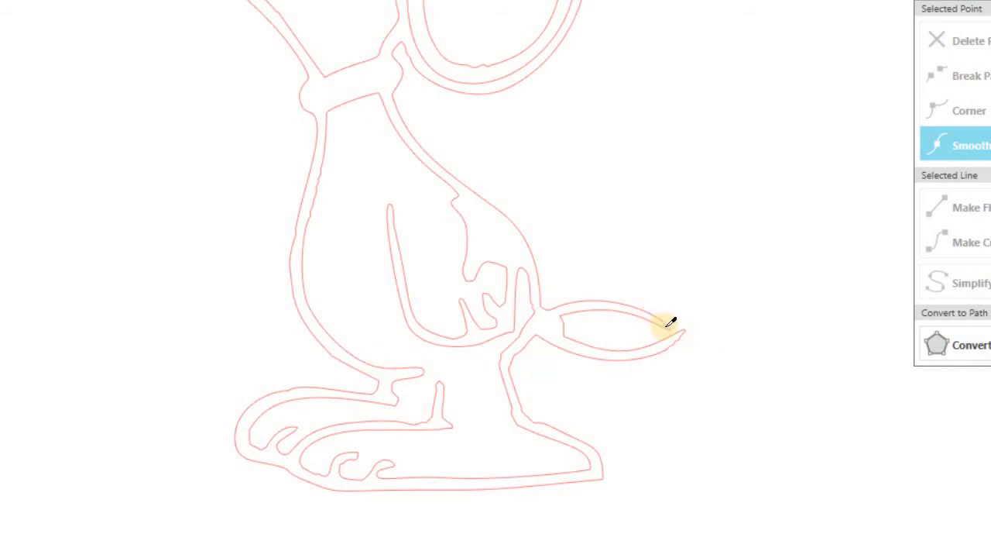
drag(667, 327, 682, 333)
scroll(489, 301, up, 1)
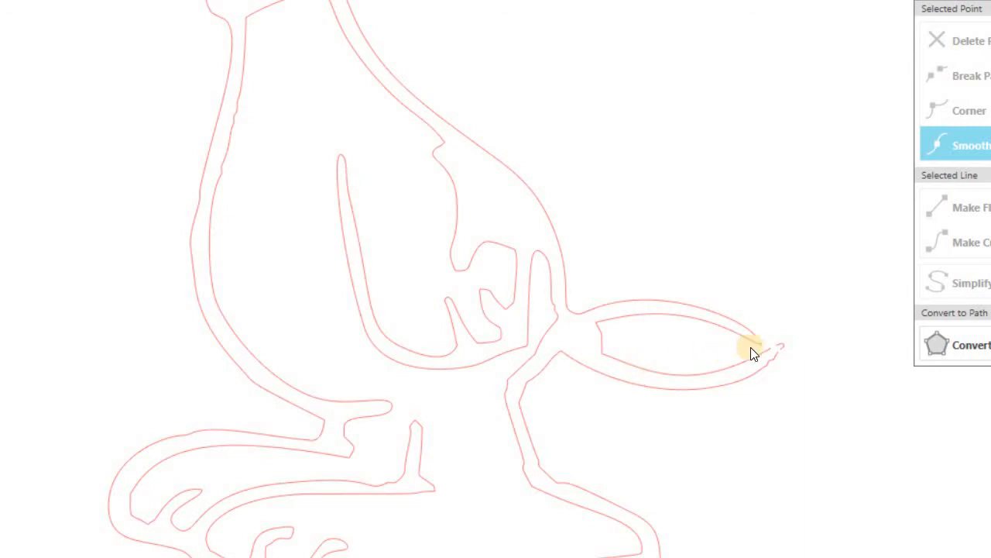
Edit the points of the inner tail shape and join its open end points at the tail's tip
double_click(702, 379)
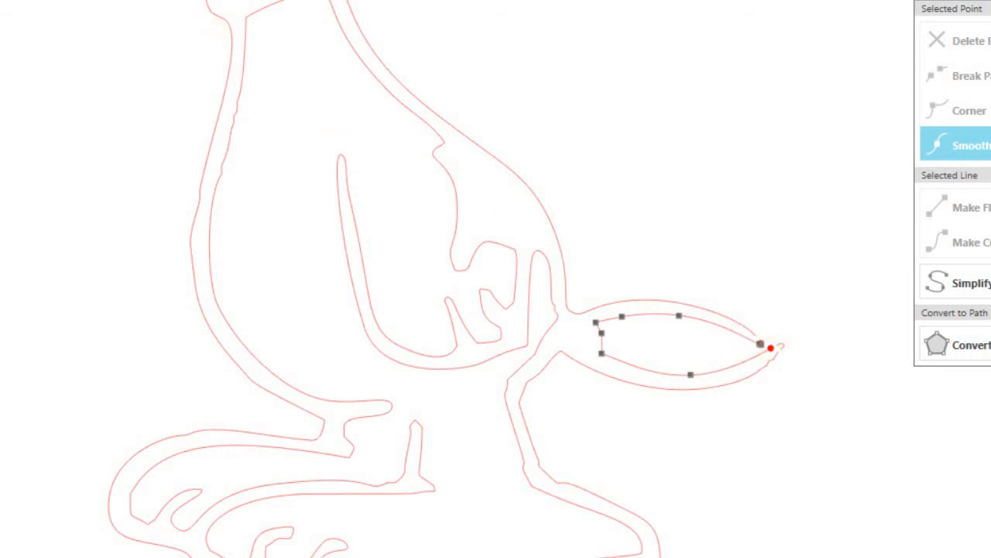
scroll(721, 367, up, 2)
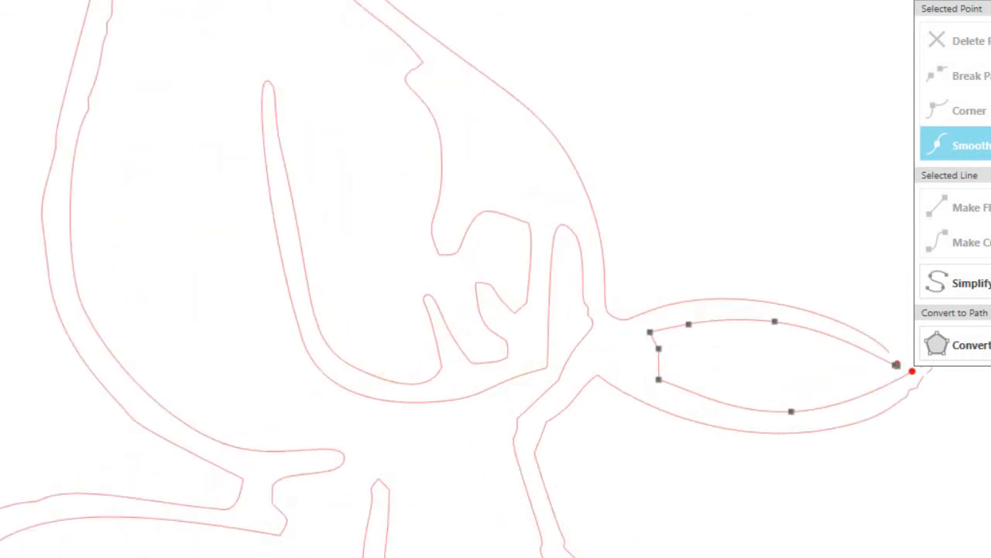
scroll(457, 279, right, 3)
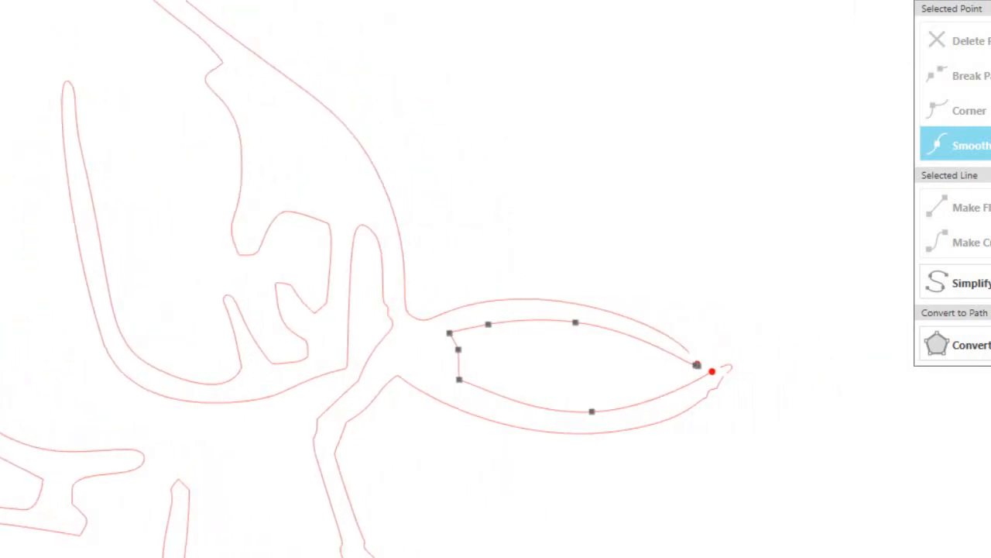
scroll(486, 303, up, 2)
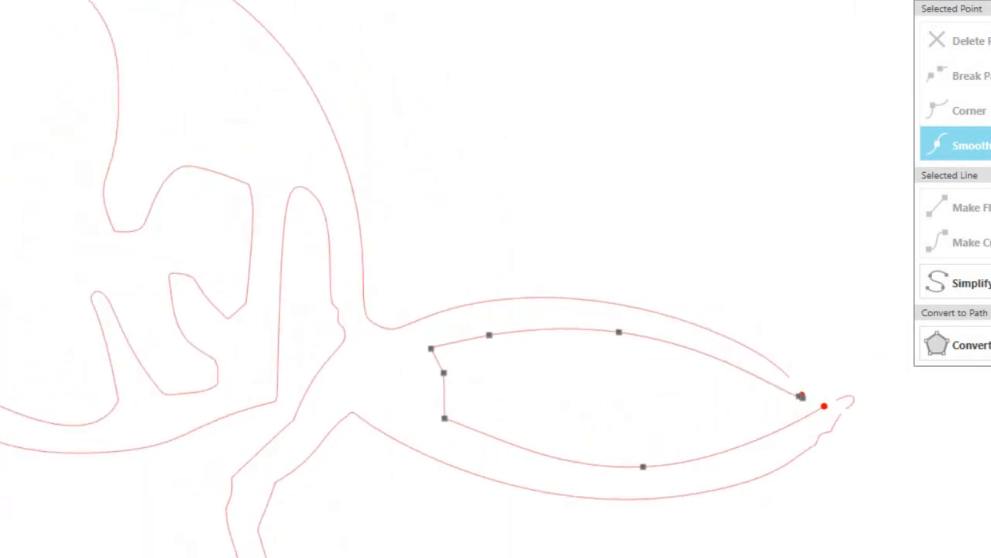
scroll(496, 310, right, 4)
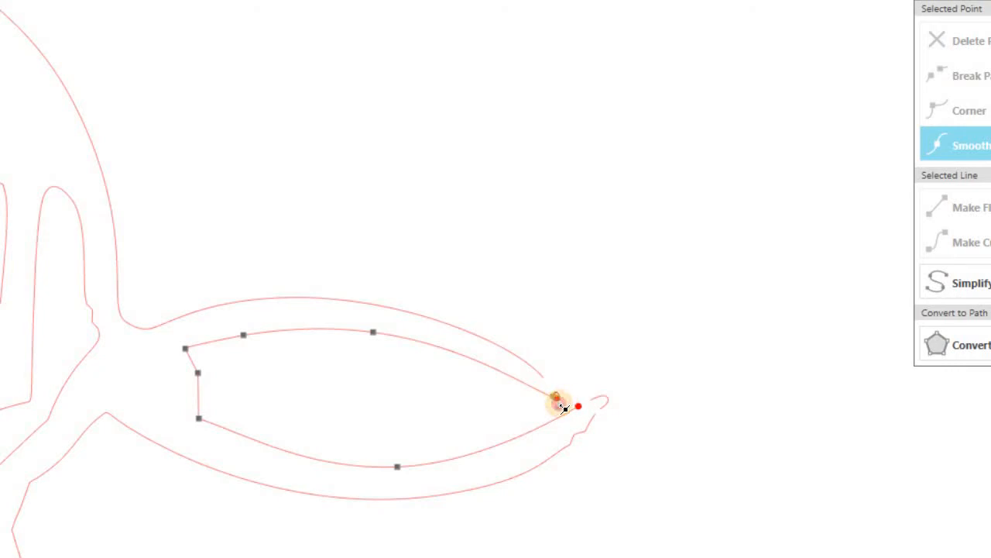
click(568, 401)
mouse_move(569, 401)
mouse_down()
mouse_move(544, 394)
mouse_move(571, 398)
mouse_move(580, 415)
mouse_up()
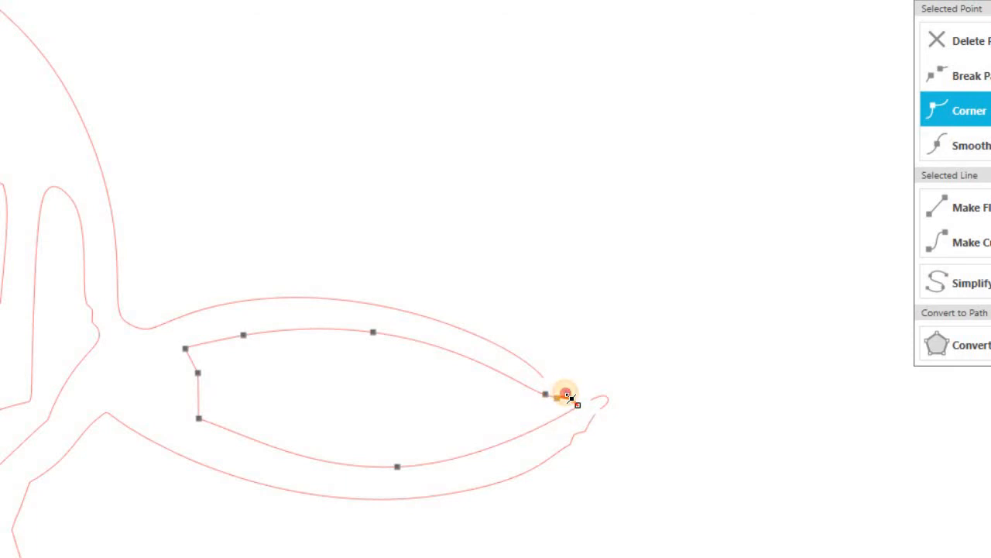
Delete the two surplus points beside the tip on the upper edge of the inner tail shape
click(566, 395)
click(374, 334)
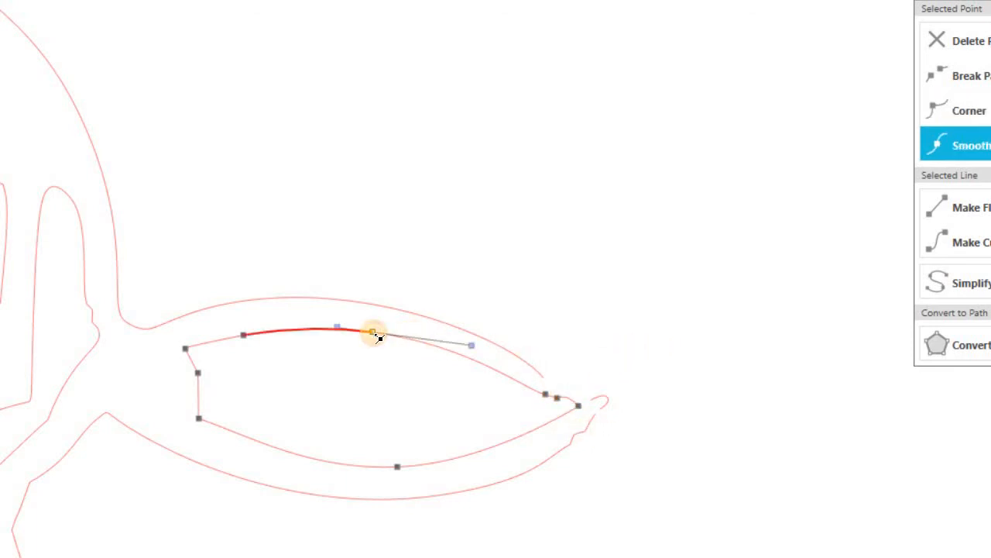
click(186, 350)
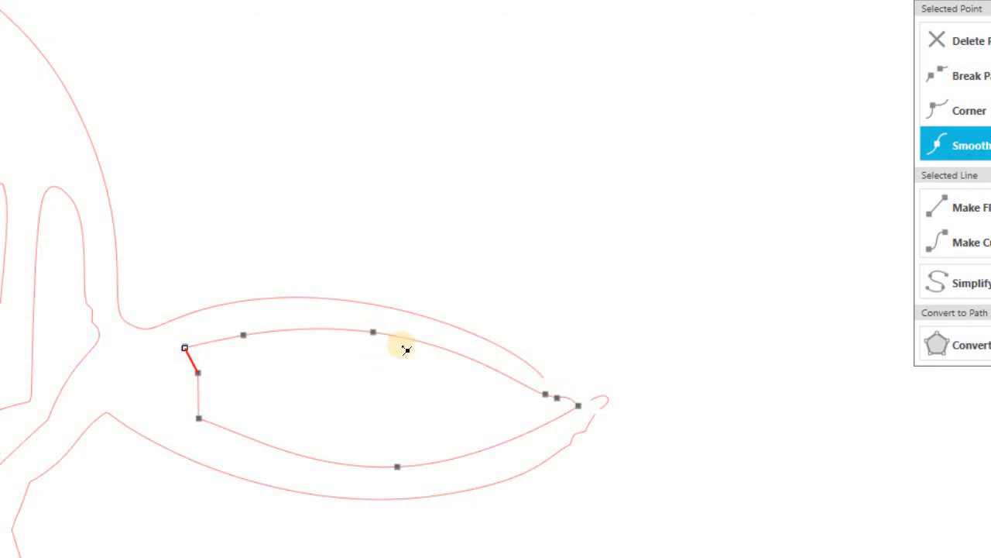
click(557, 398)
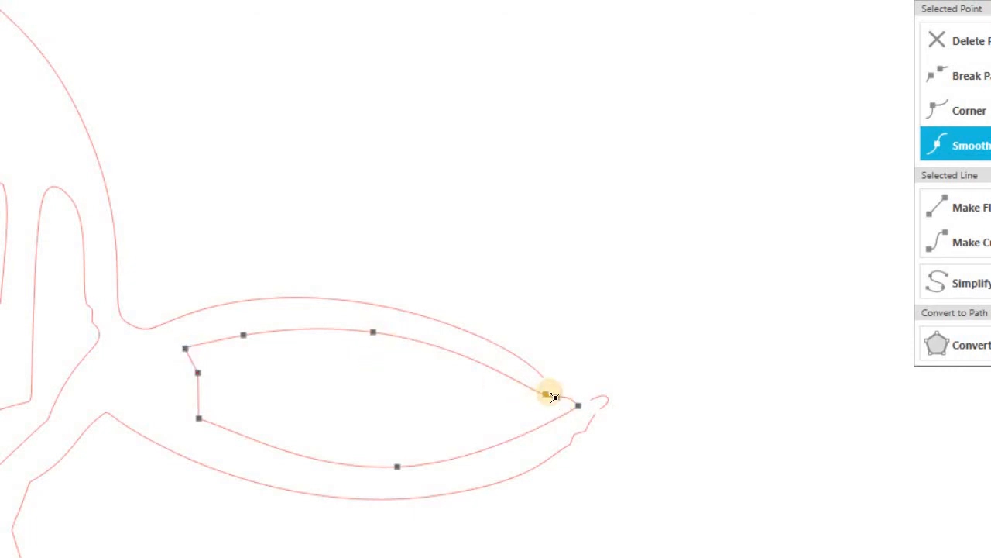
click(960, 45)
click(961, 45)
click(939, 74)
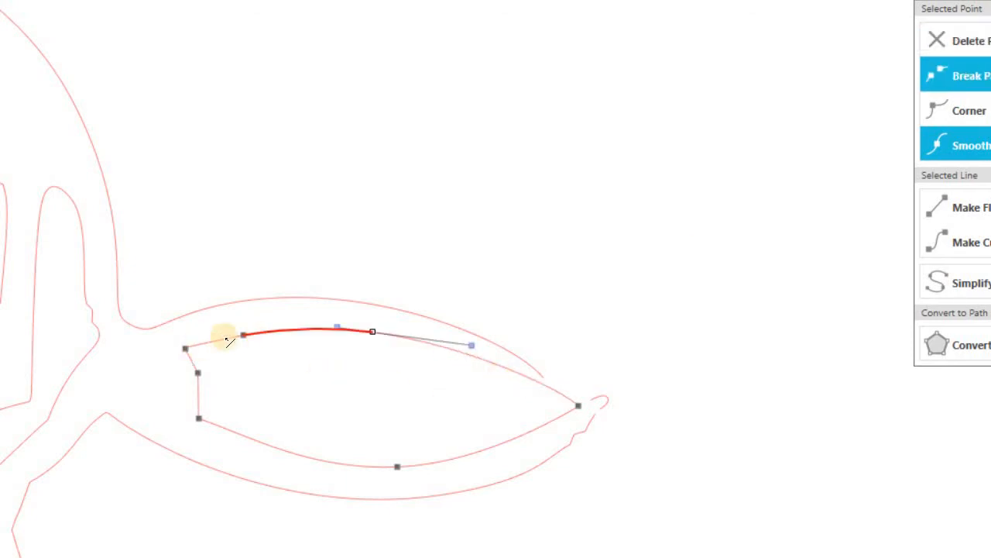
click(579, 405)
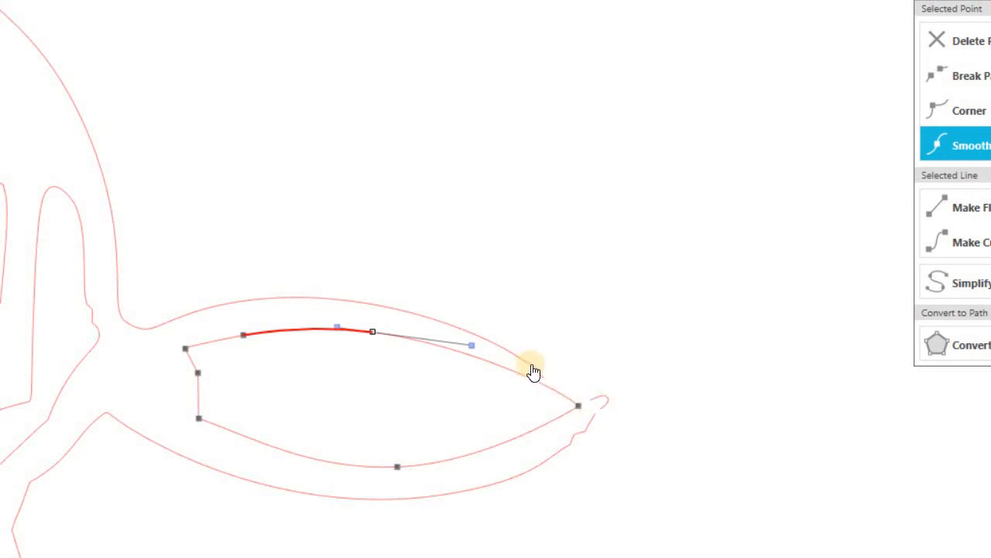
Edit the points of Snoopy's outer outline and join its two open end points at the tip of the tail
click(534, 372)
click(627, 261)
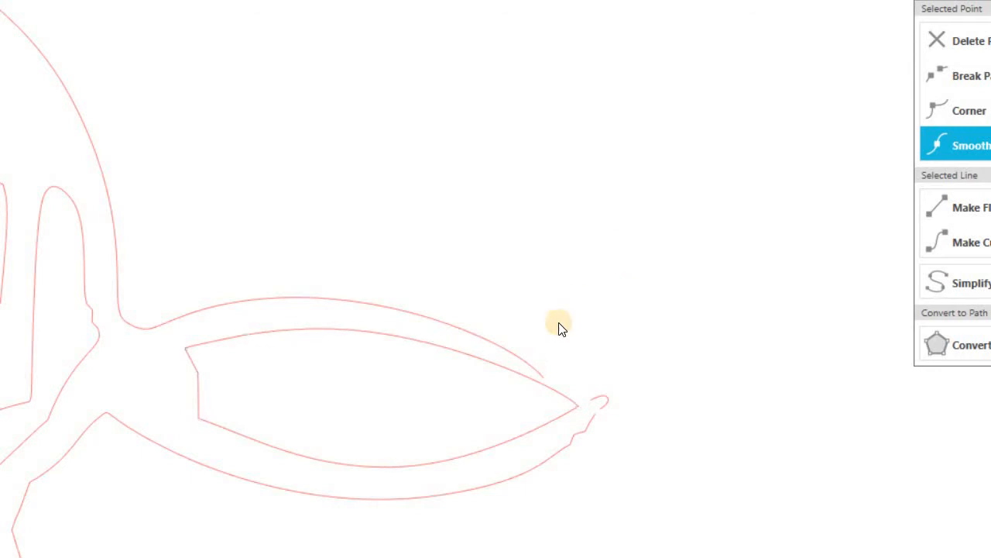
click(506, 355)
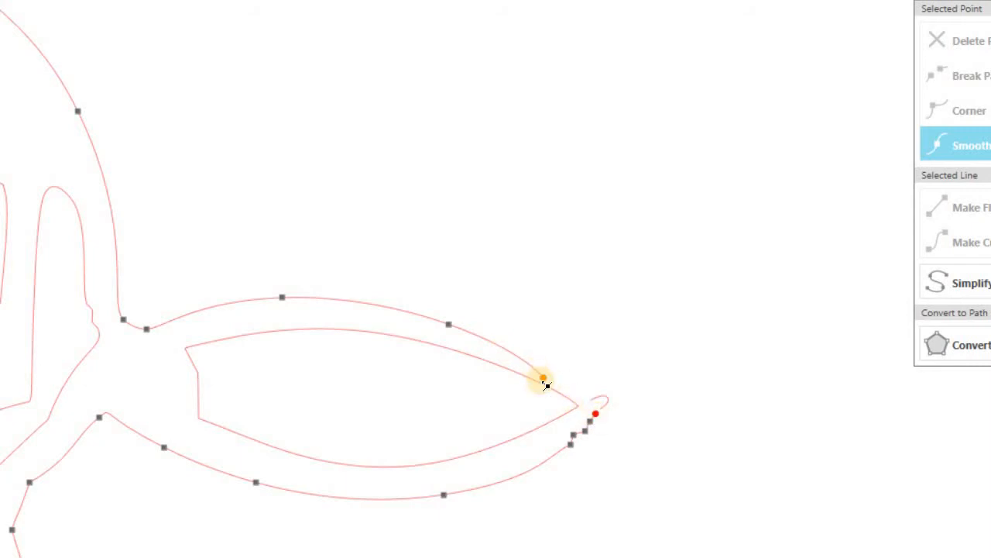
drag(545, 379, 599, 408)
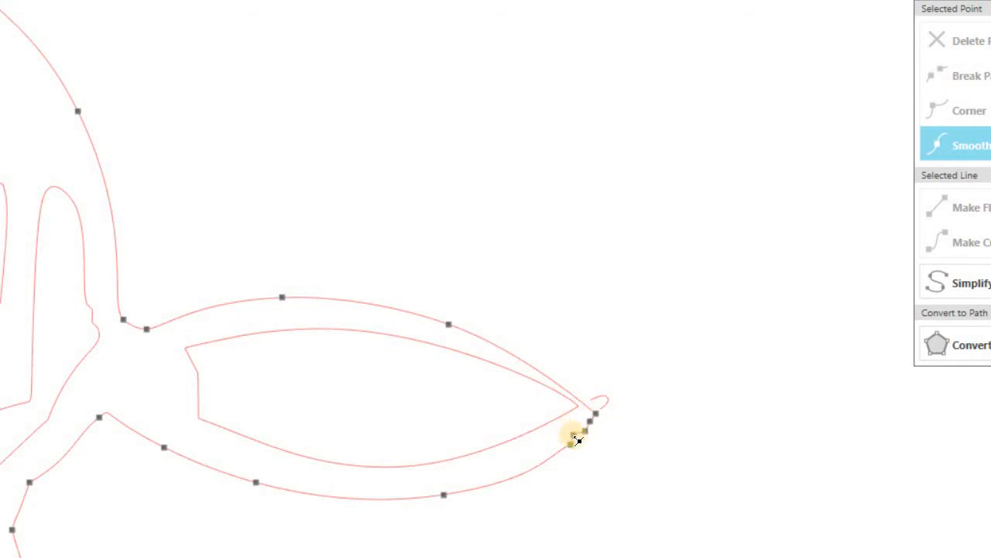
Delete the three surplus points just below the tail's tip on the lower edge of the outer outline
click(574, 438)
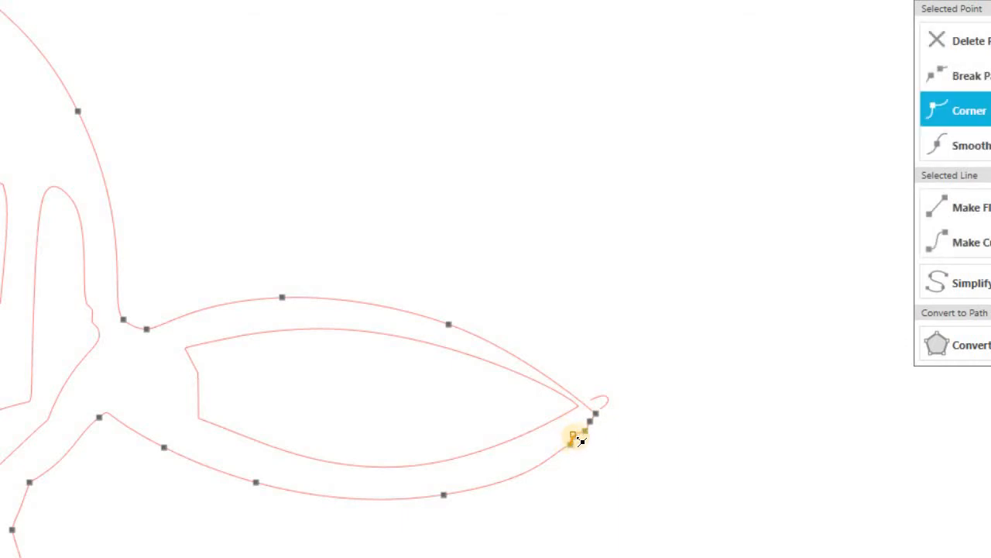
scroll(572, 436, up, 3)
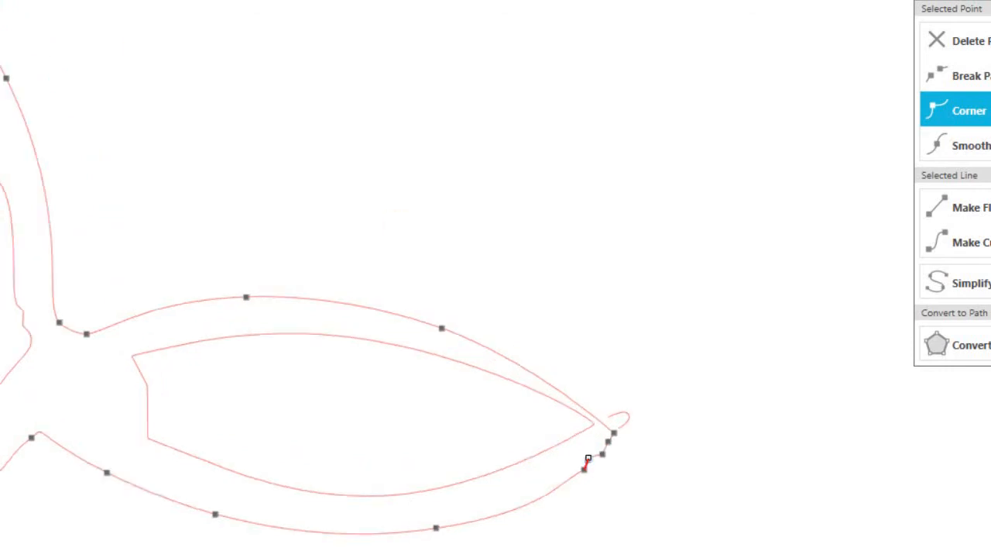
scroll(635, 382, up, 2)
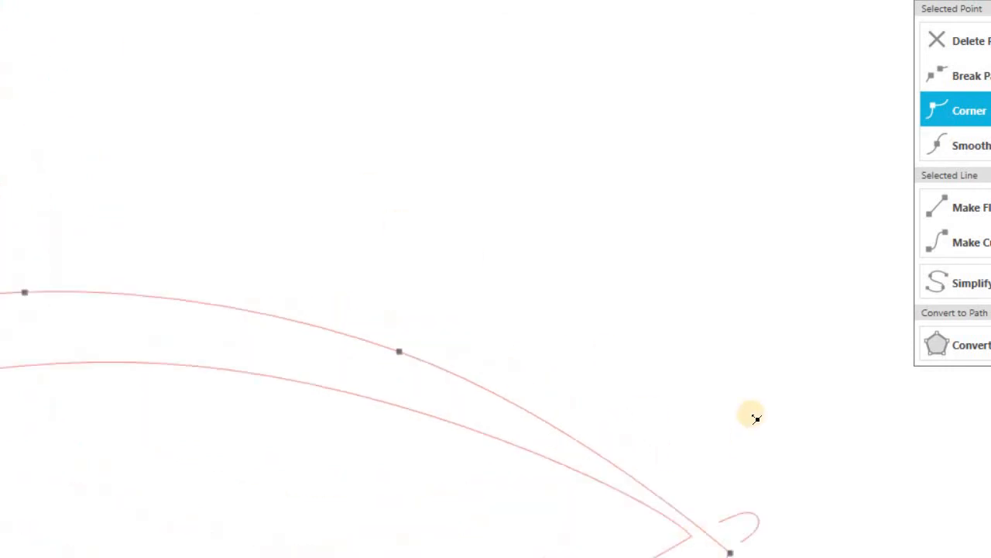
scroll(379, 349, down, 3)
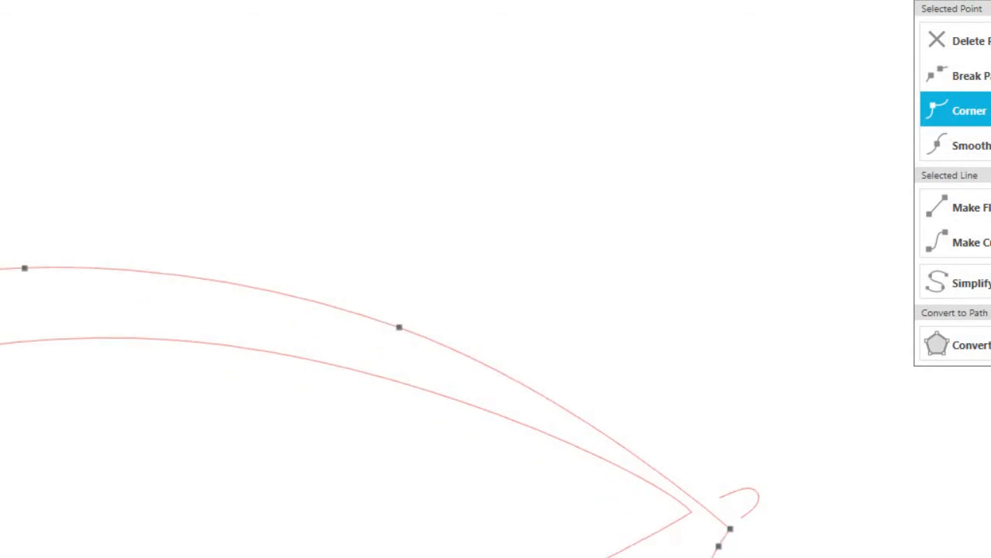
scroll(379, 348, down, 2)
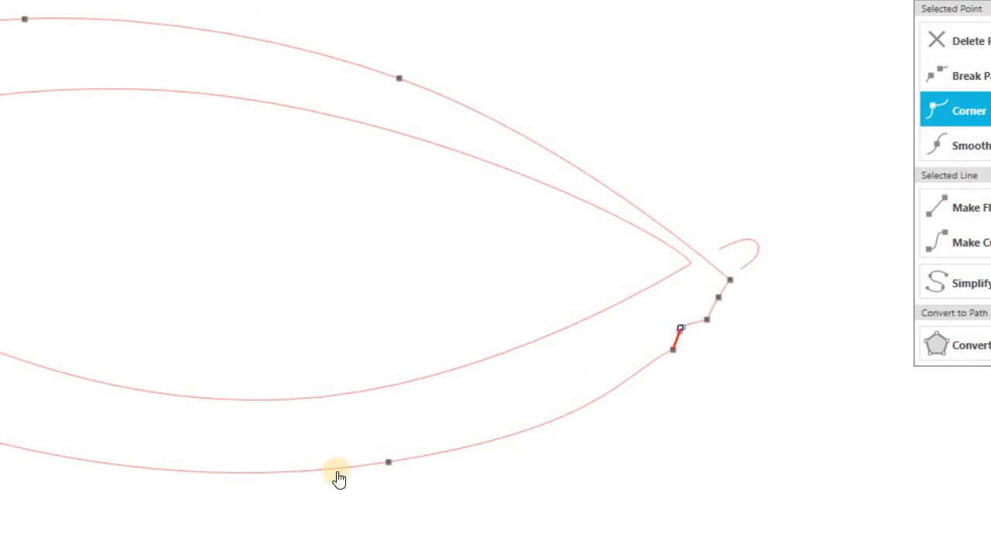
click(388, 462)
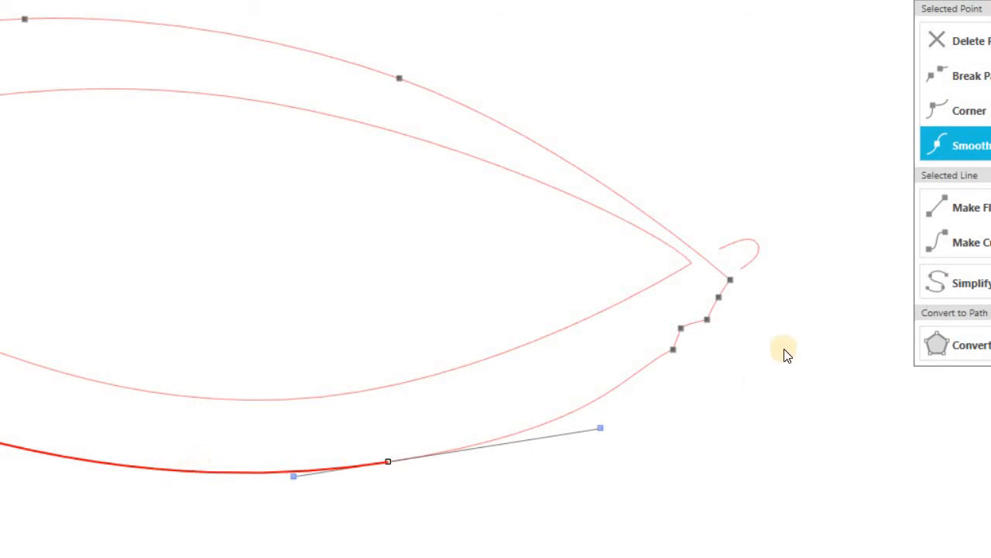
click(721, 300)
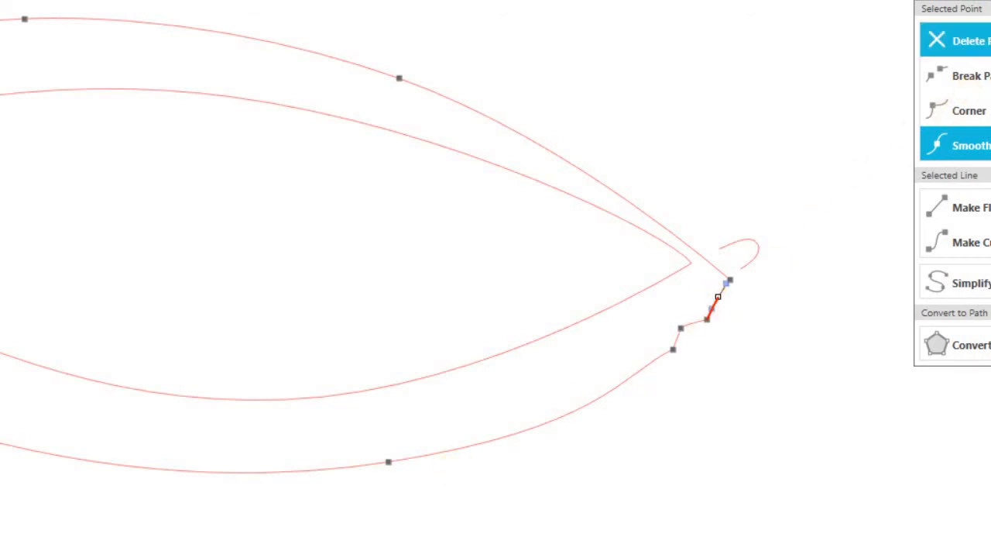
click(973, 52)
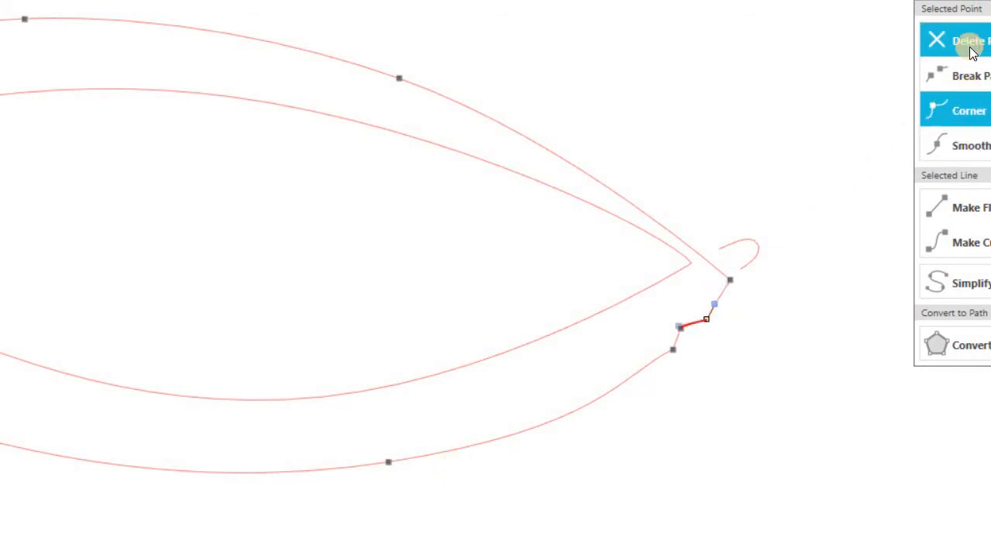
click(973, 51)
click(973, 51)
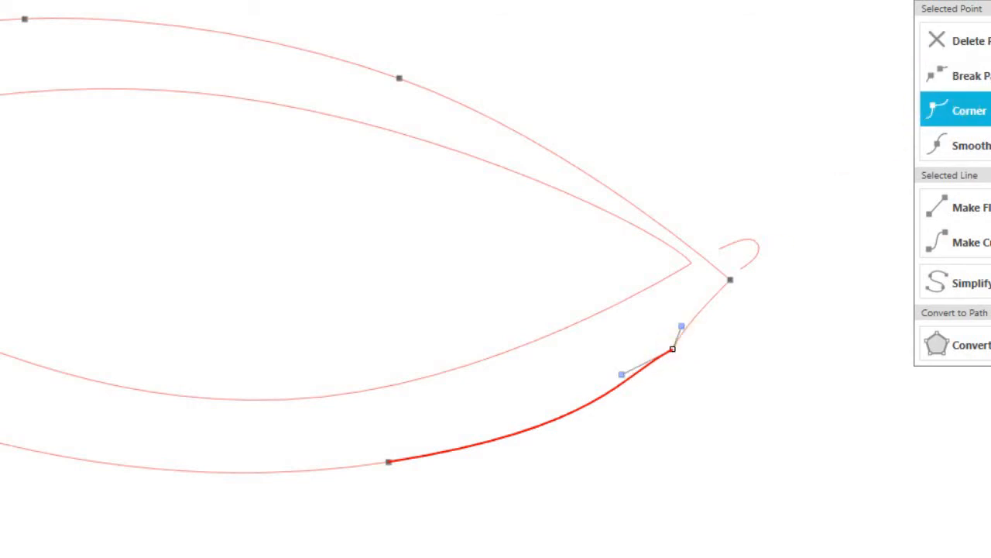
Make the remaining point below the tail's tip smooth and adjust its curve handles to round the lower edge
drag(990, 3, 932, 18)
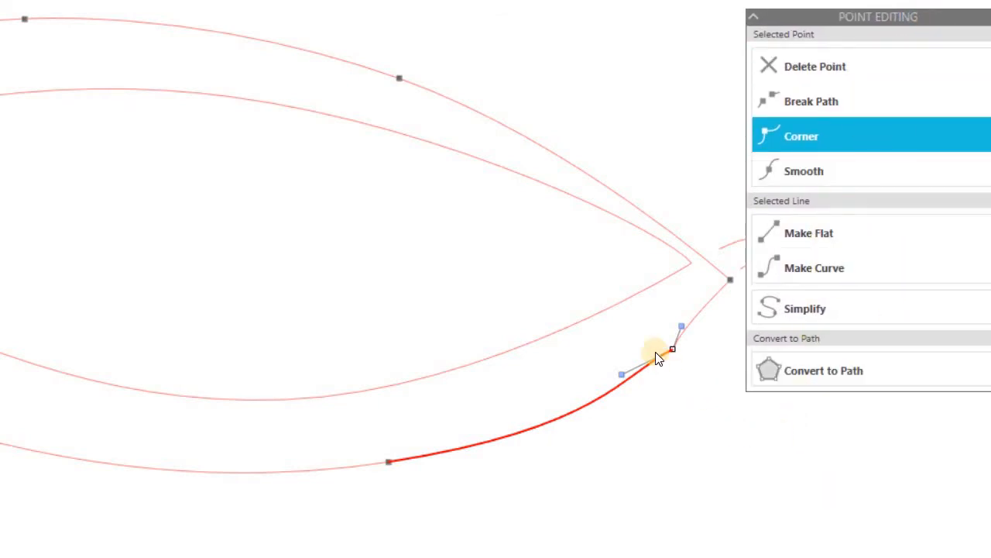
click(801, 168)
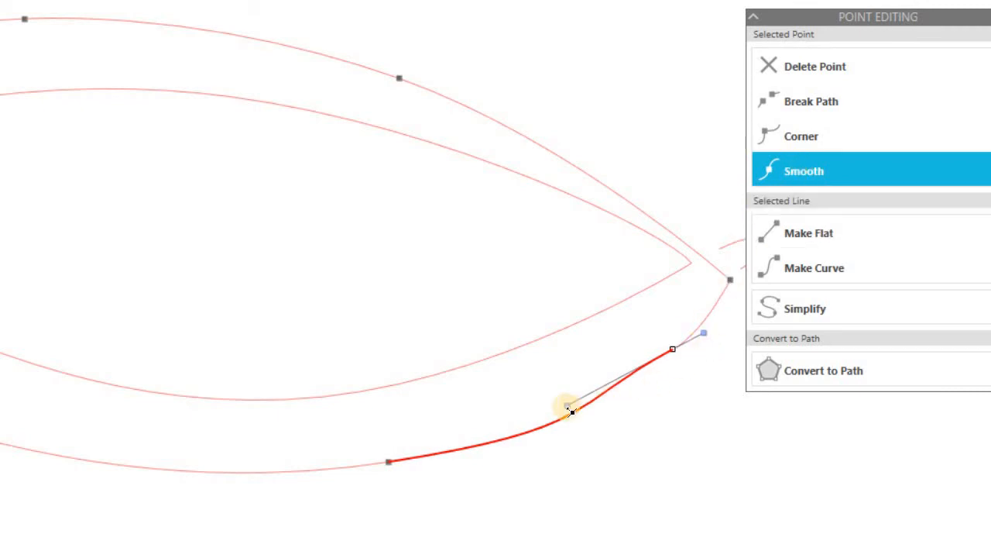
drag(575, 409, 612, 401)
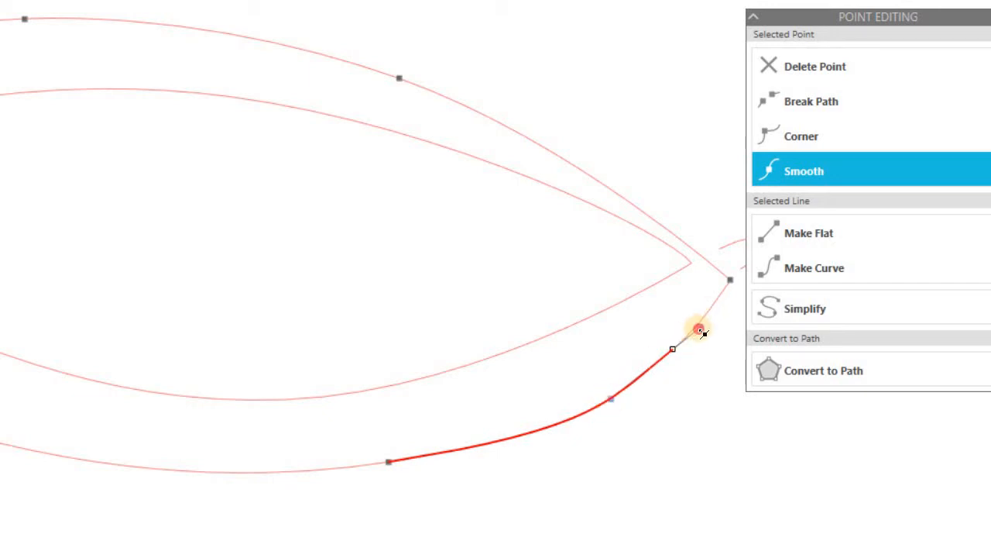
drag(702, 332, 693, 332)
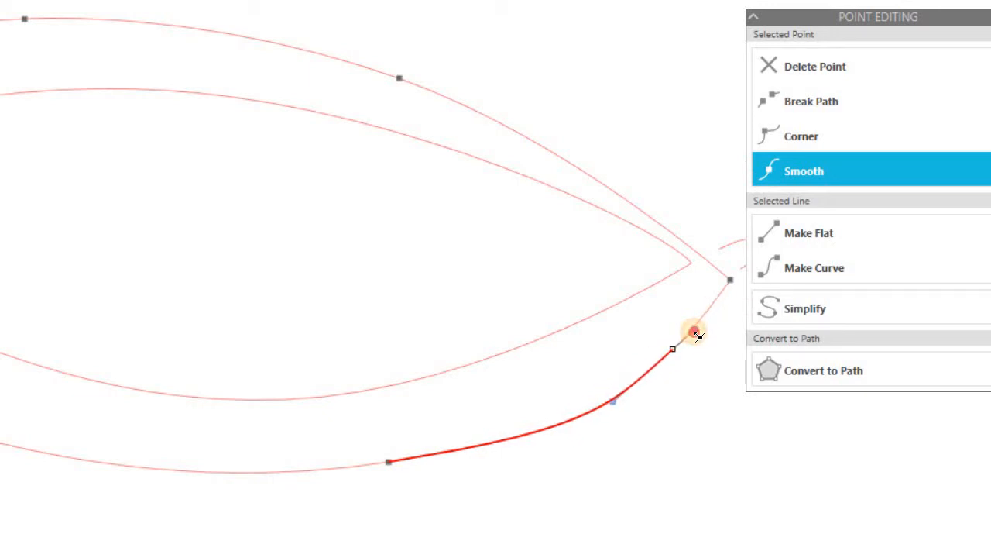
click(691, 469)
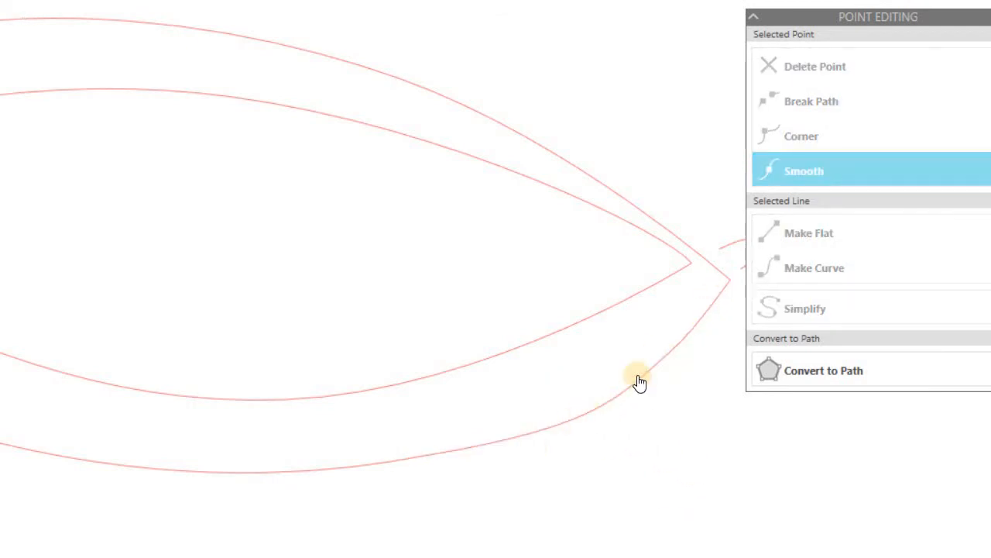
Delete the leftover loop fragment beyond the tail's tip
click(737, 250)
key(Delete)
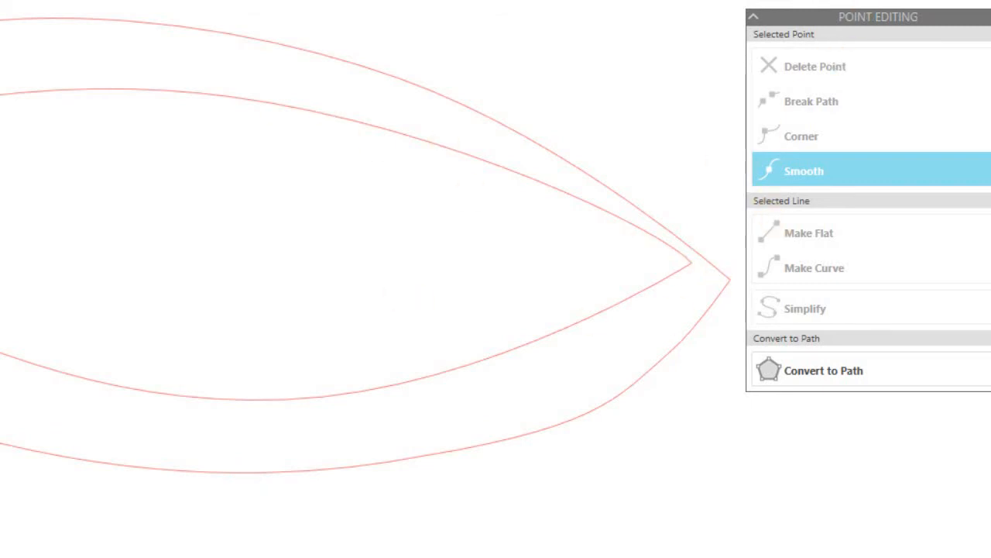
Edit the points of the inner body shape and delete the seven surplus points along its bumpy left edge
scroll(364, 279, down, 5)
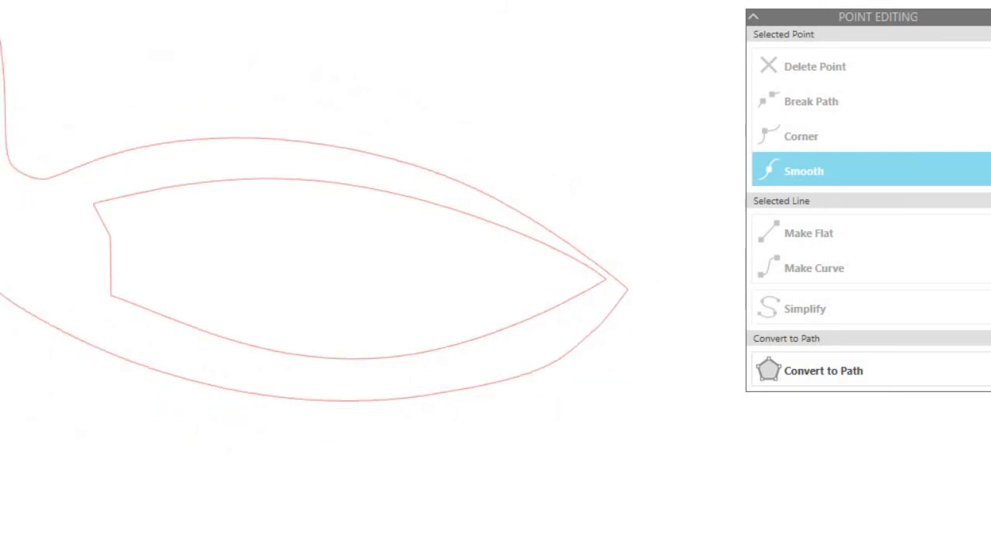
scroll(380, 288, down, 3)
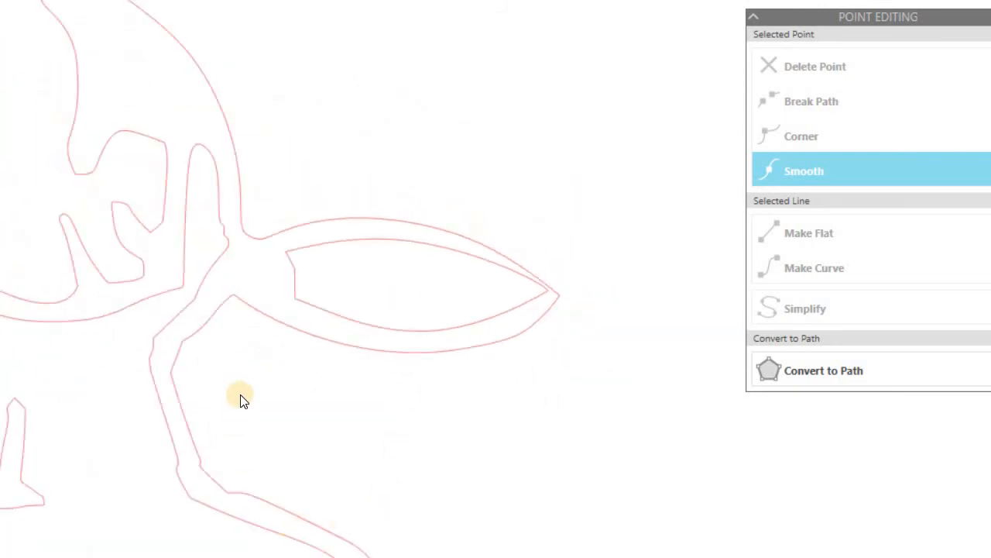
scroll(283, 279, up, 3)
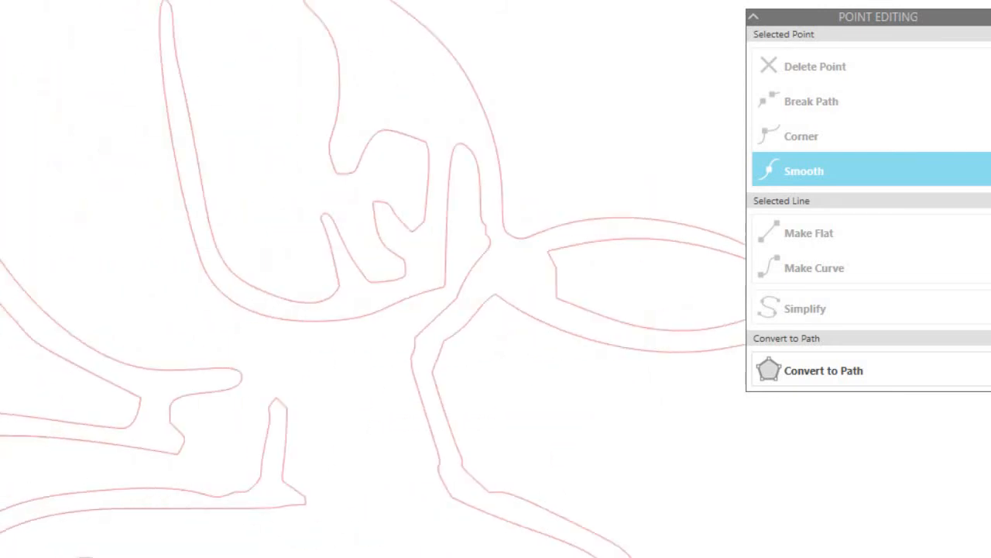
scroll(580, 451, up, 2)
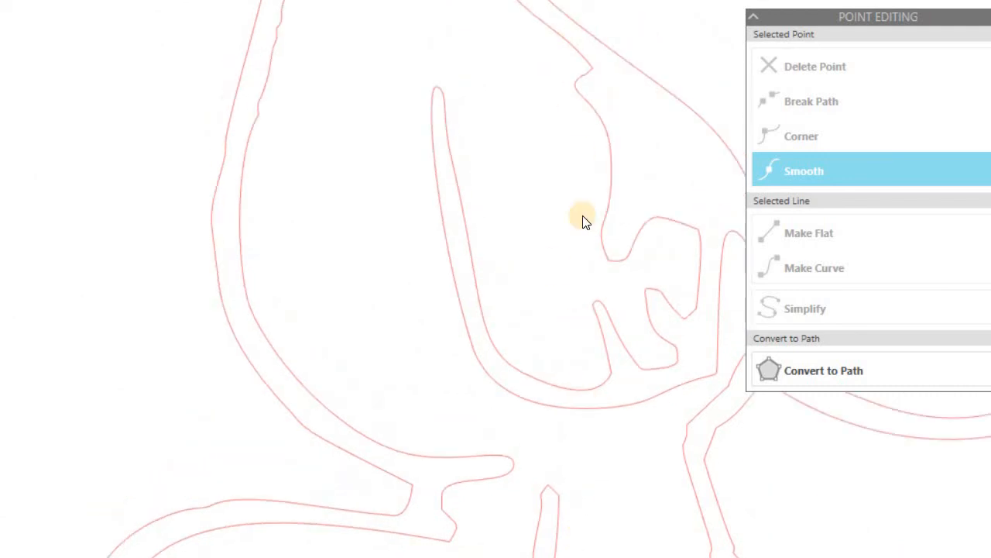
scroll(577, 216, up, 4)
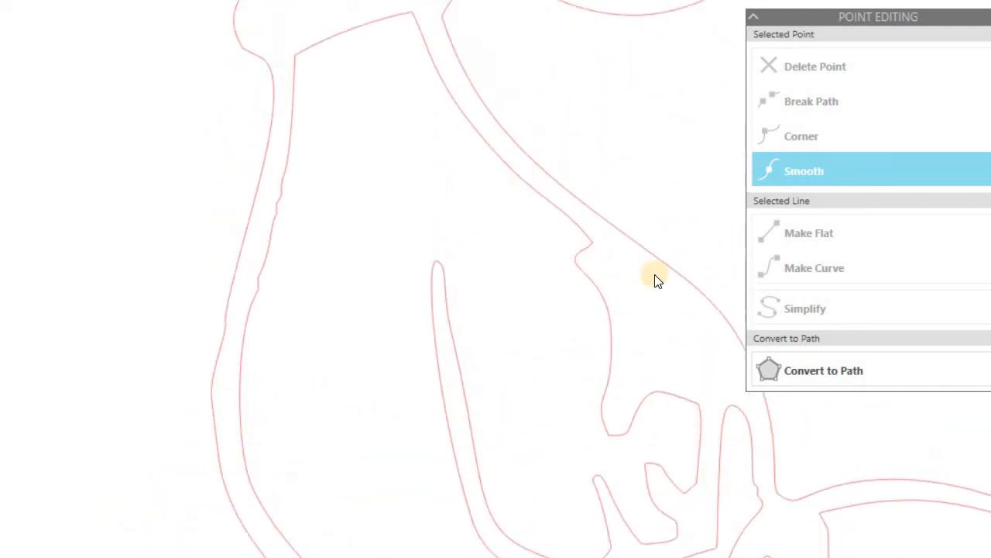
click(593, 249)
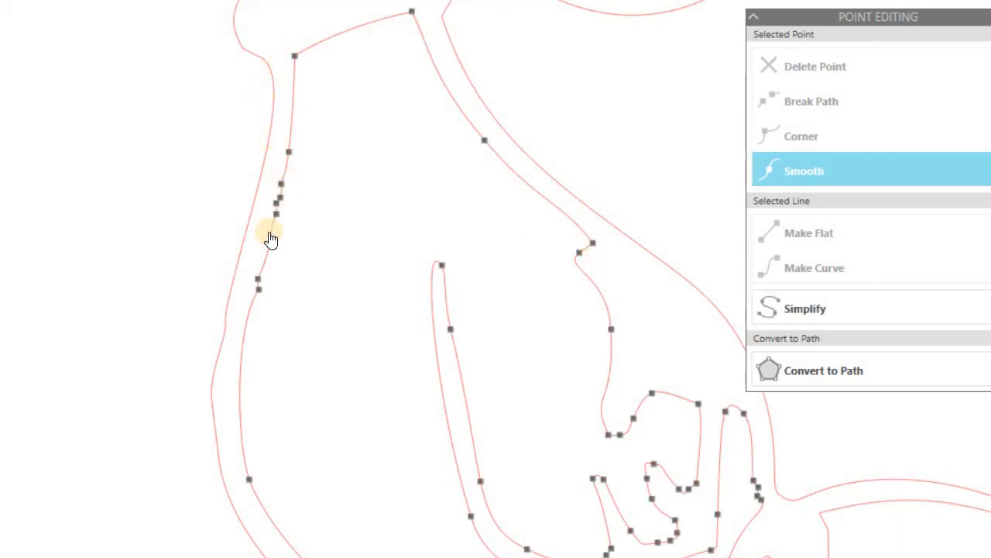
click(258, 277)
click(277, 210)
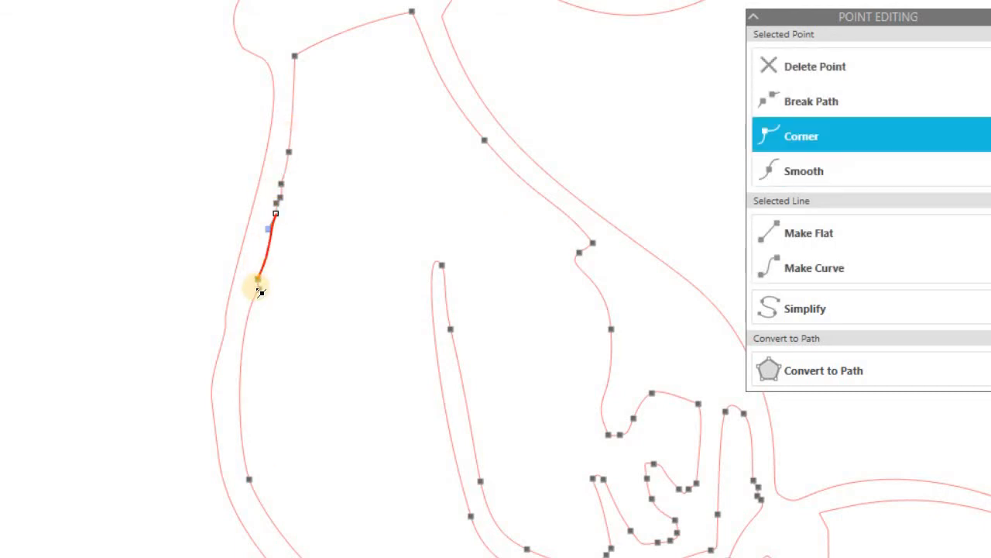
click(290, 151)
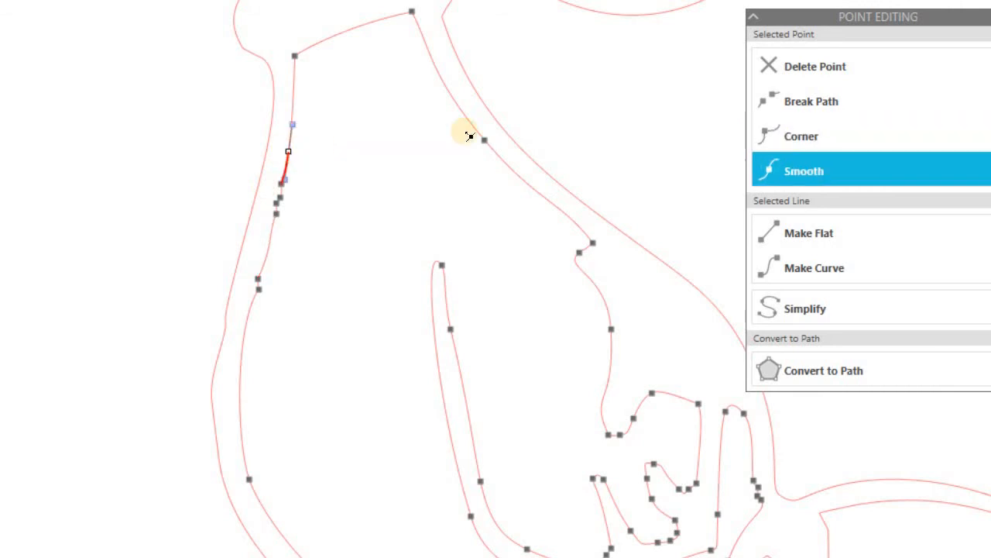
click(772, 70)
click(772, 71)
click(771, 70)
click(771, 70)
click(771, 70)
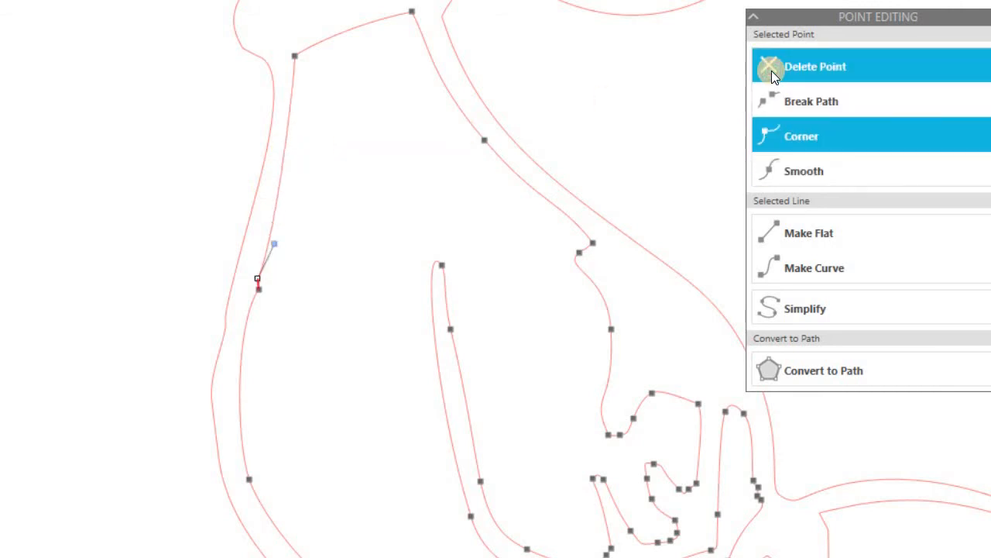
click(771, 70)
click(771, 71)
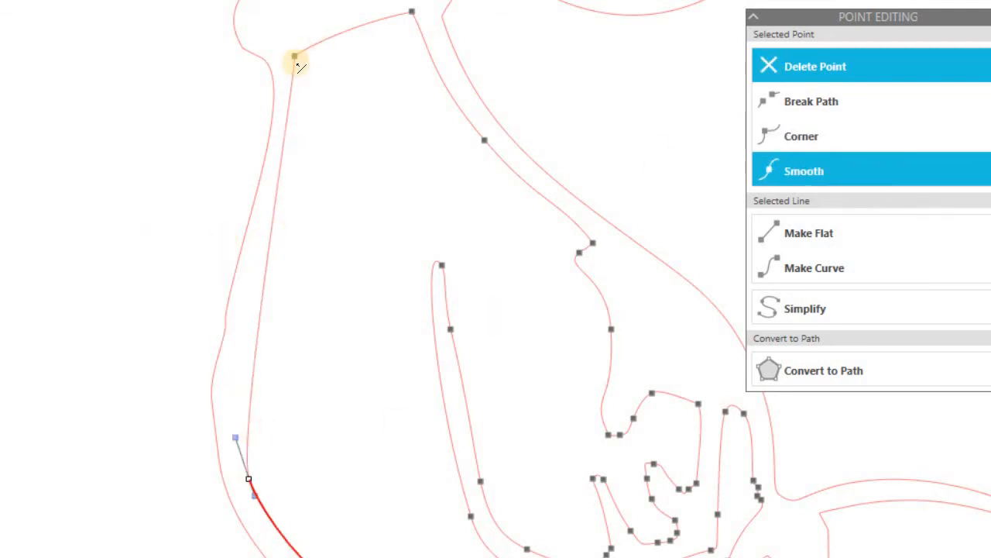
Pull out the upper curve handle of the lower point on the body's left edge to bow that edge outward
click(236, 437)
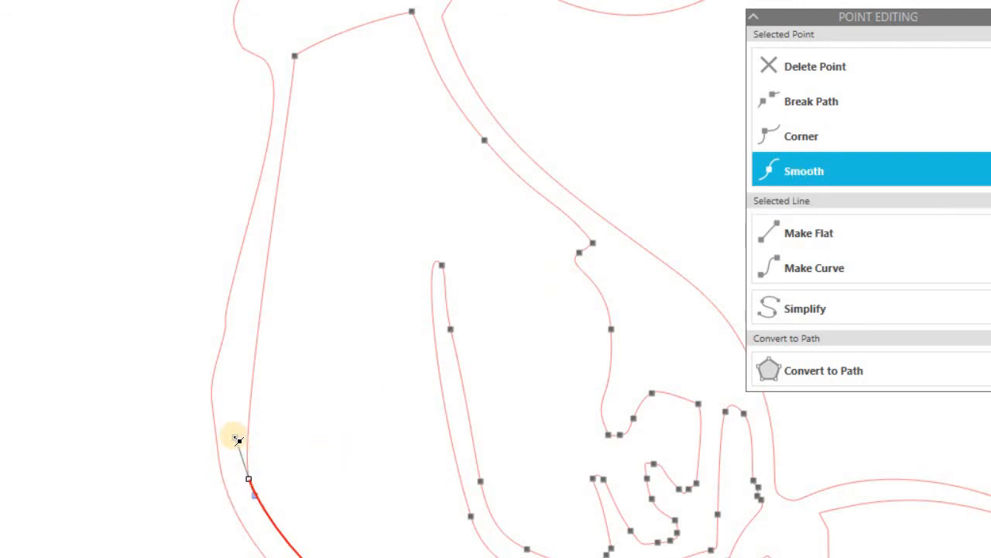
drag(236, 441, 185, 359)
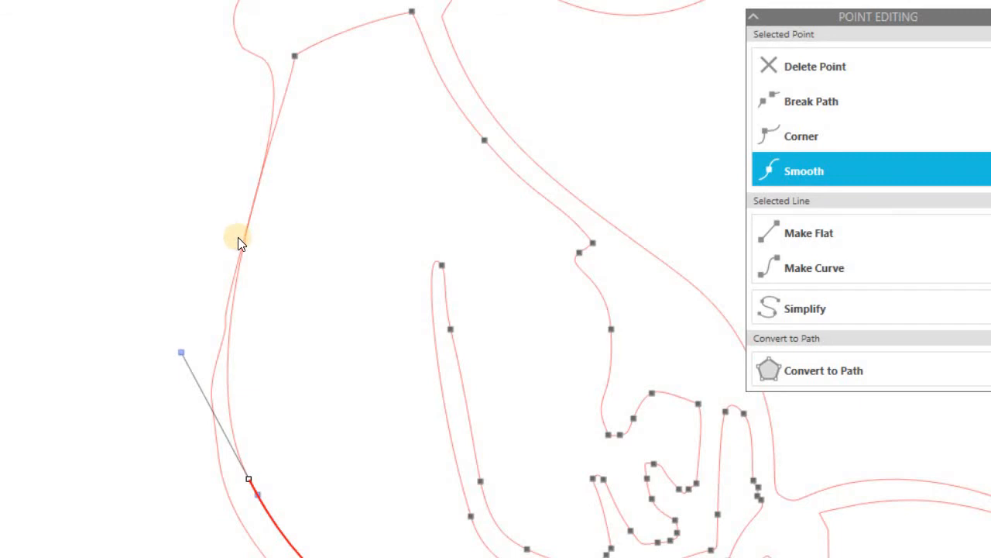
click(272, 314)
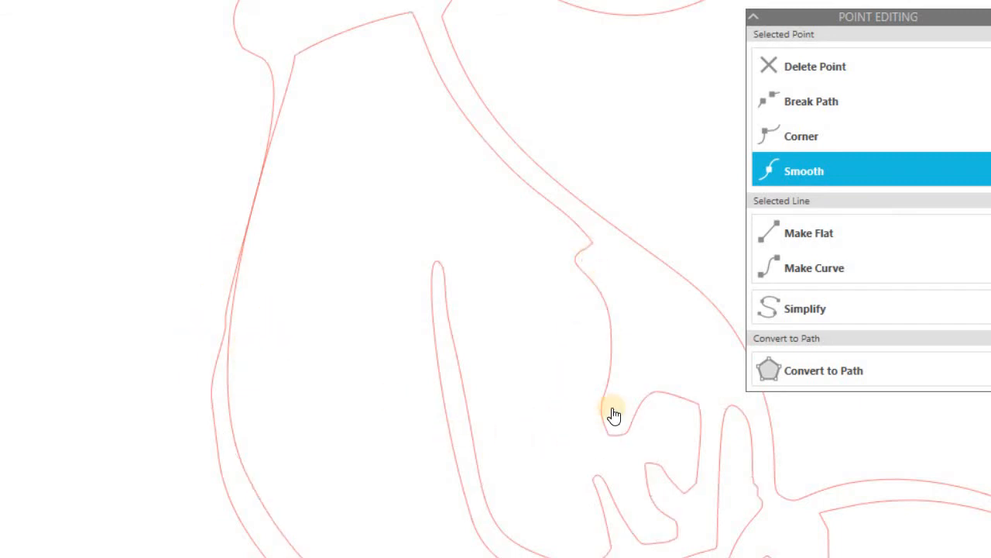
Reopen the inner body shape for point editing and delete the surplus point in the notch on its right edge
click(612, 326)
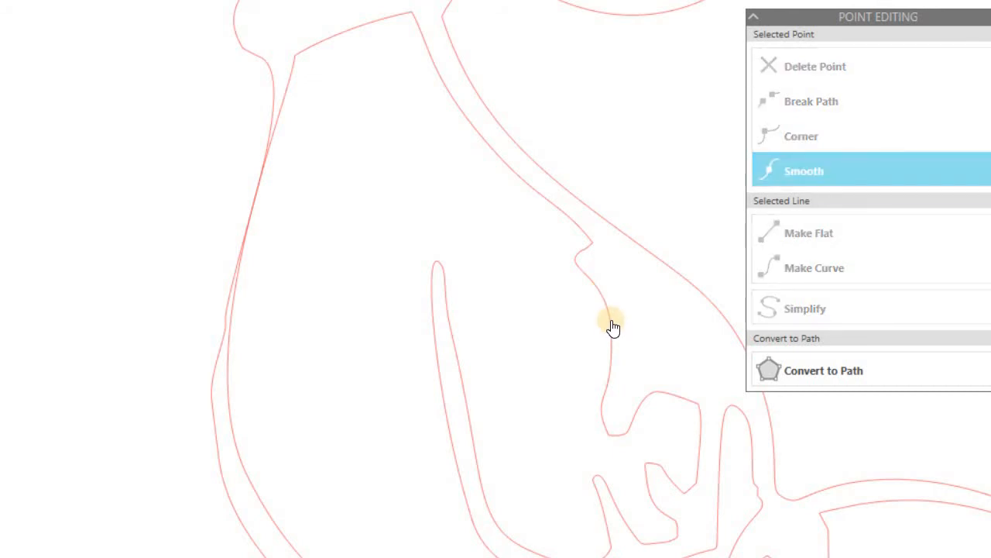
click(612, 325)
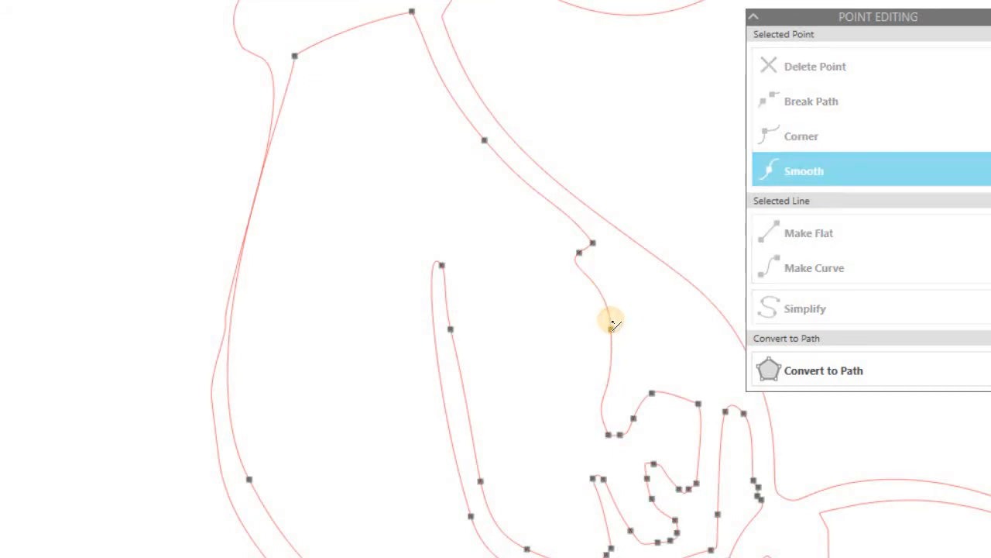
click(580, 254)
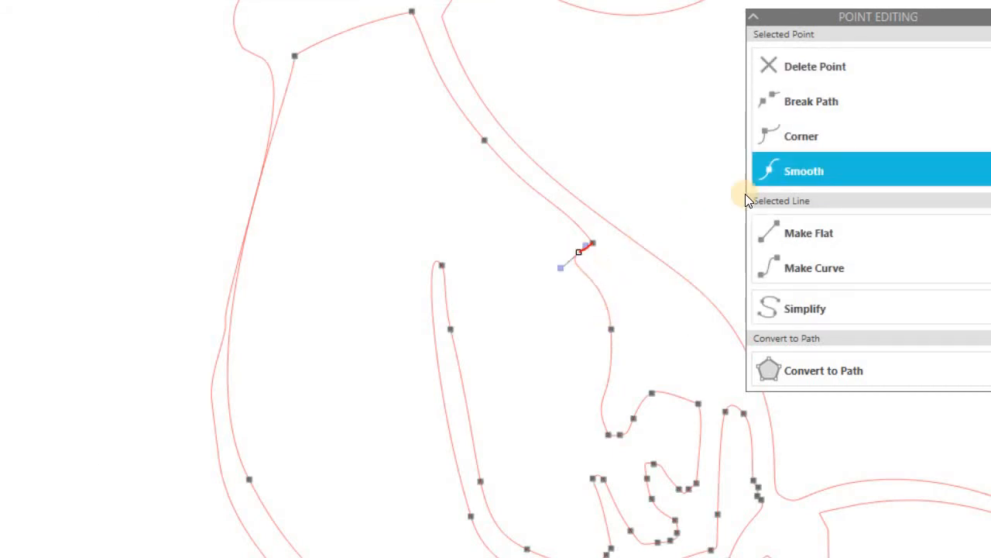
click(813, 76)
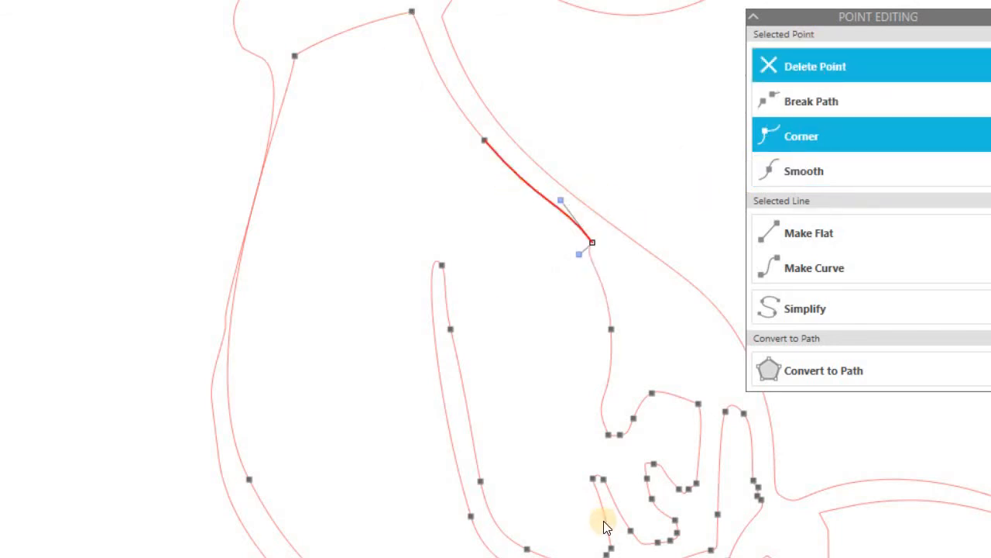
Delete two surplus points on the body's right edge above the rounded lobe, smooth the point above them and bow the edge outward
click(608, 435)
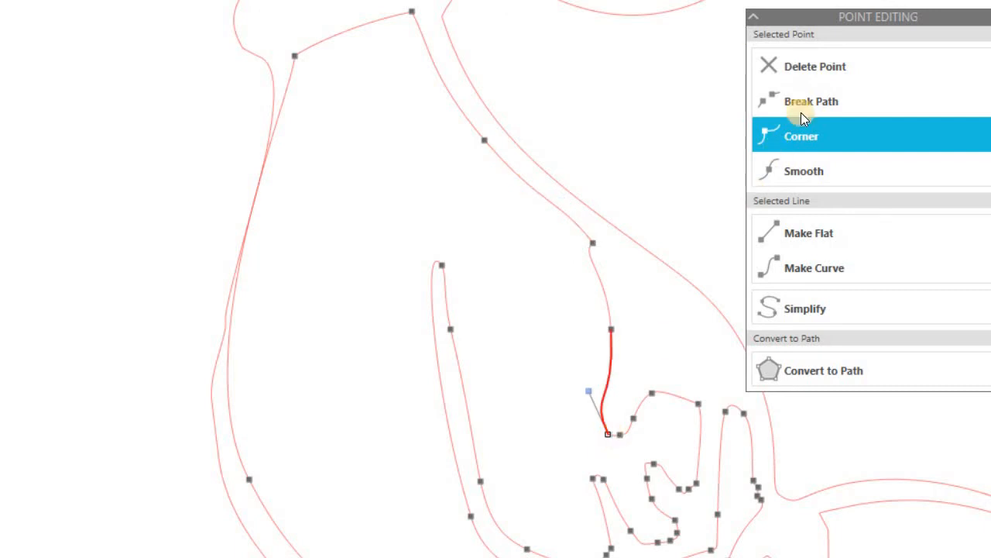
click(826, 70)
click(827, 69)
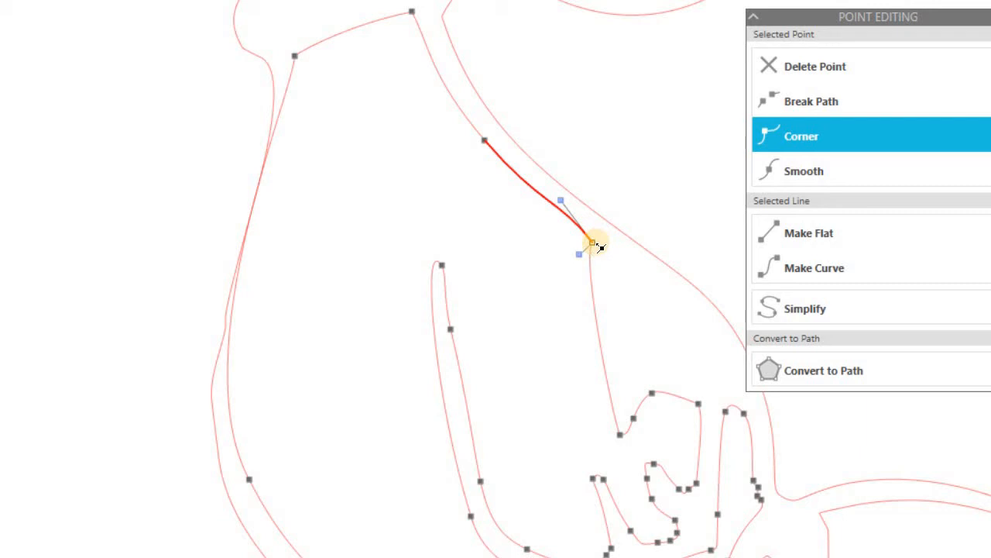
click(793, 171)
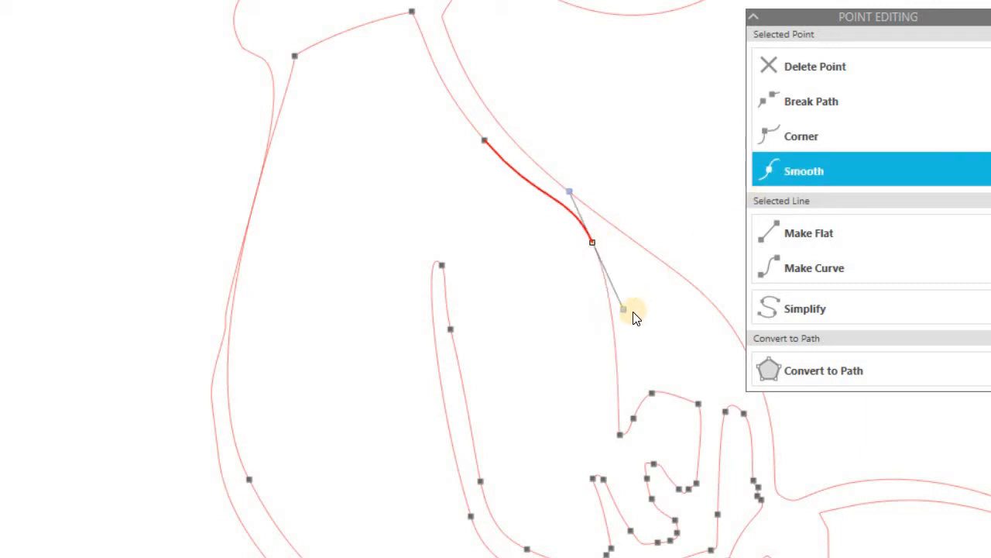
drag(626, 312, 658, 383)
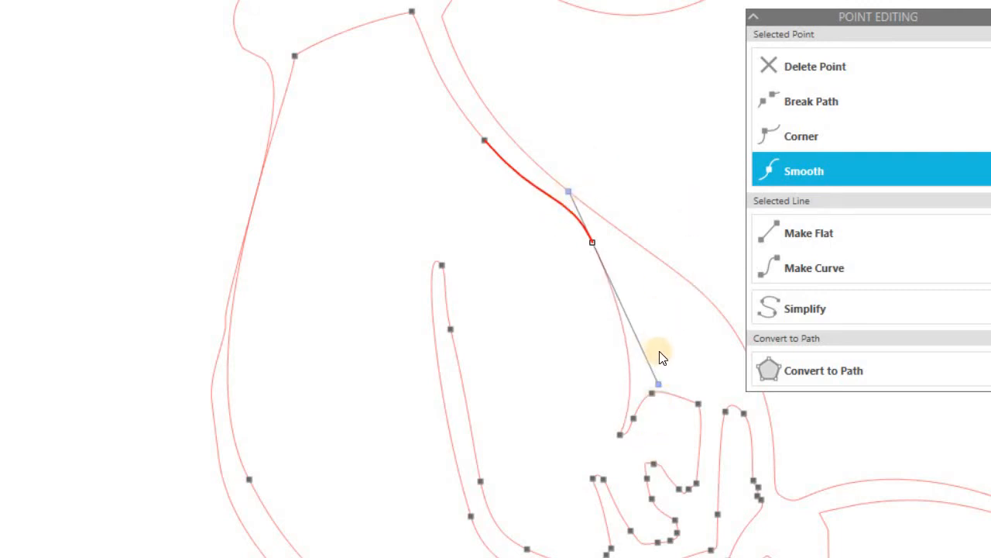
Smooth the two points on the rounded lobe's right side, delete the surplus point beneath them and adjust the lower point's curve handle
click(698, 404)
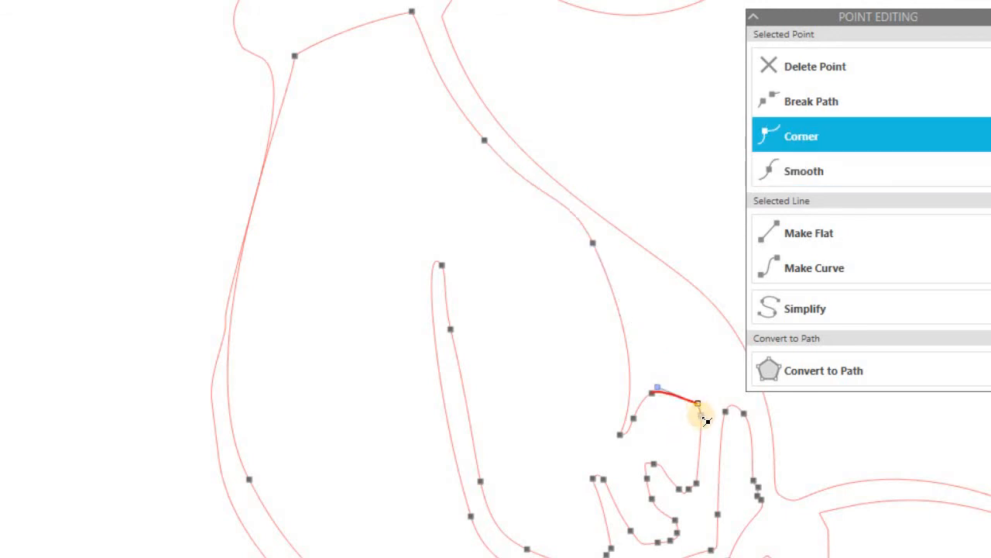
click(789, 172)
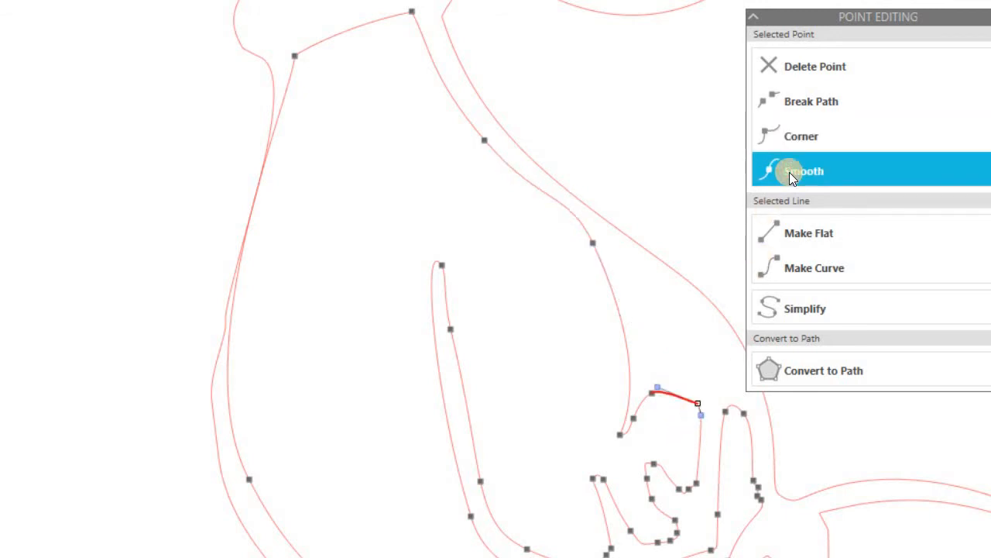
click(697, 484)
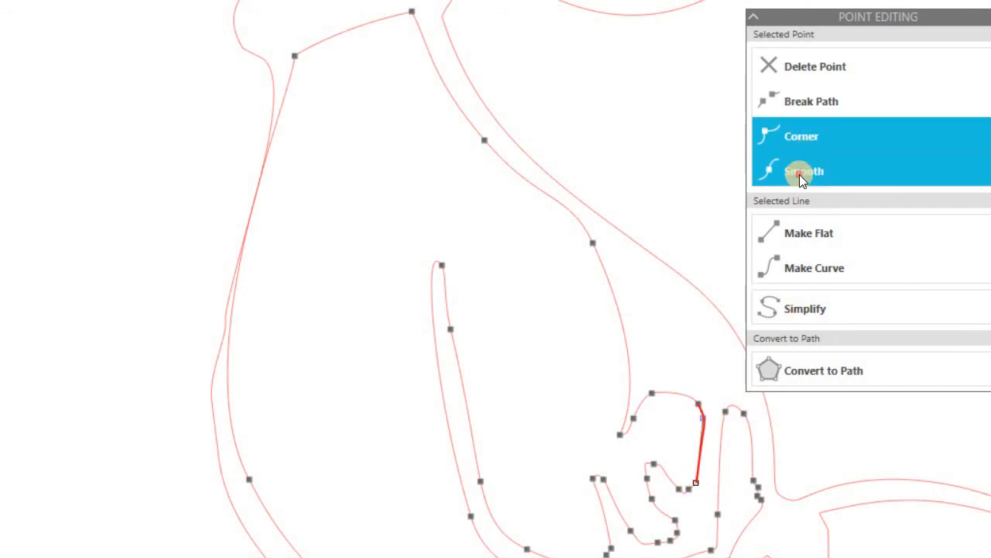
click(799, 174)
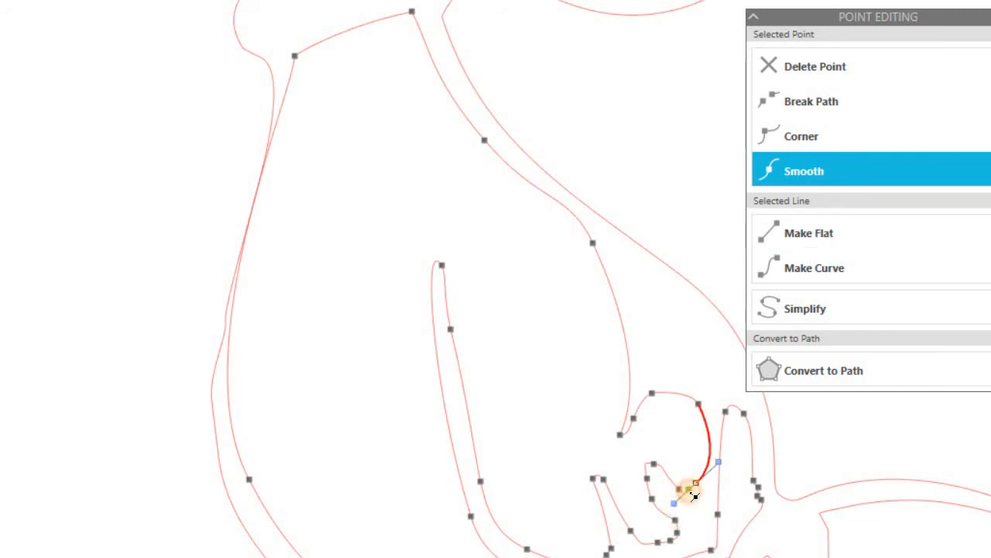
click(894, 128)
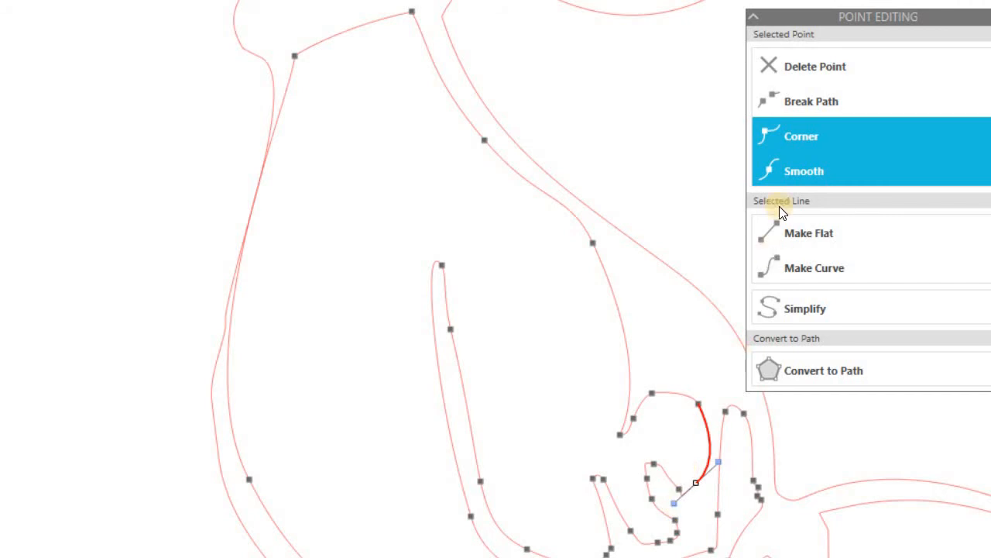
click(784, 172)
drag(695, 488, 709, 463)
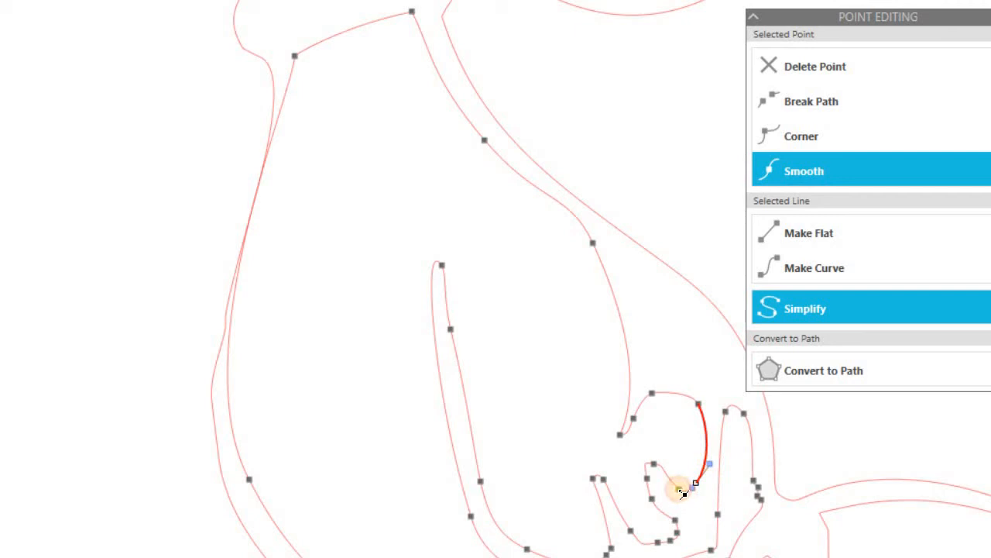
Reshape the small hook under the rounded lobe by repositioning its points, deleting the surplus left-side point and extending the remaining point's curve handle
click(680, 491)
mouse_move(656, 466)
mouse_down()
mouse_move(671, 468)
mouse_move(657, 470)
mouse_move(661, 479)
mouse_up()
click(672, 489)
drag(654, 475, 659, 503)
click(768, 67)
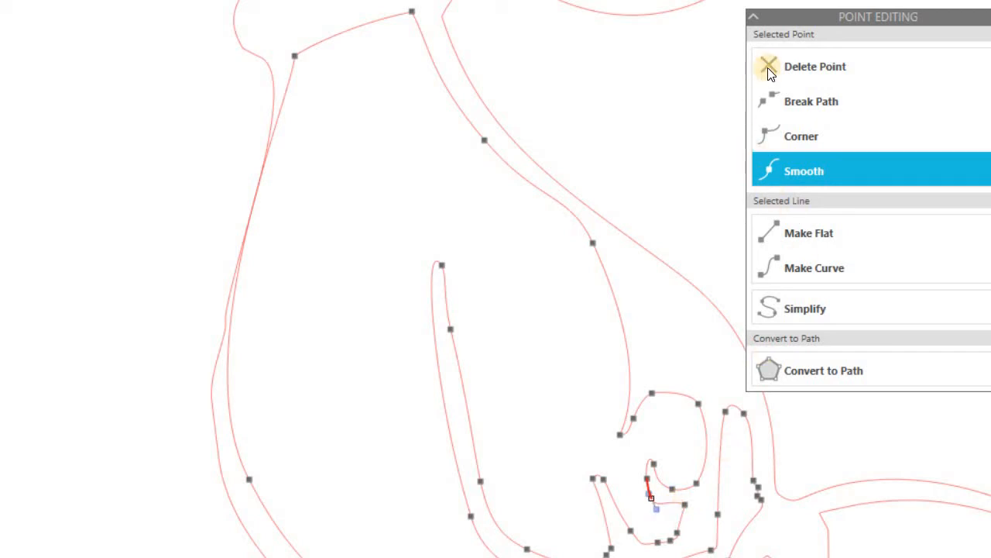
click(649, 479)
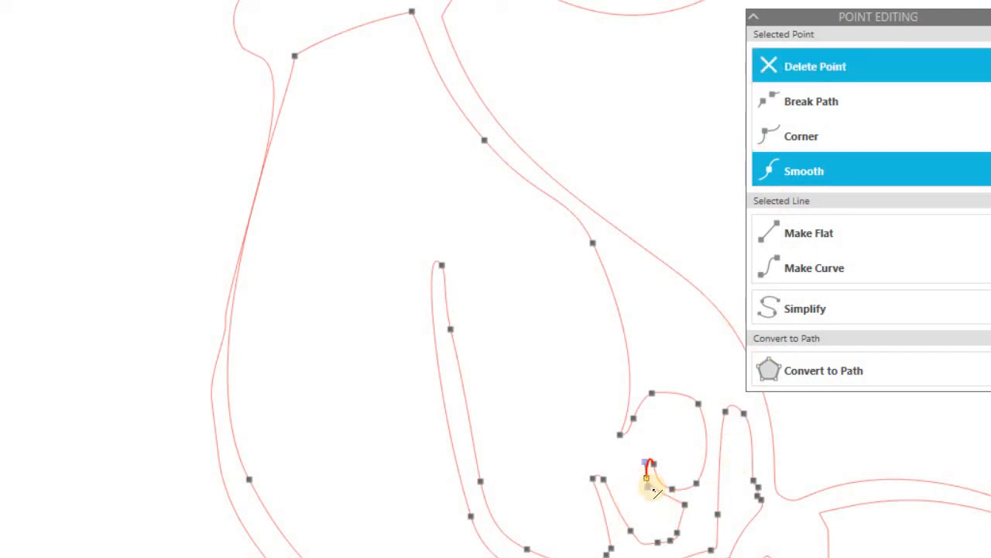
drag(649, 491, 653, 501)
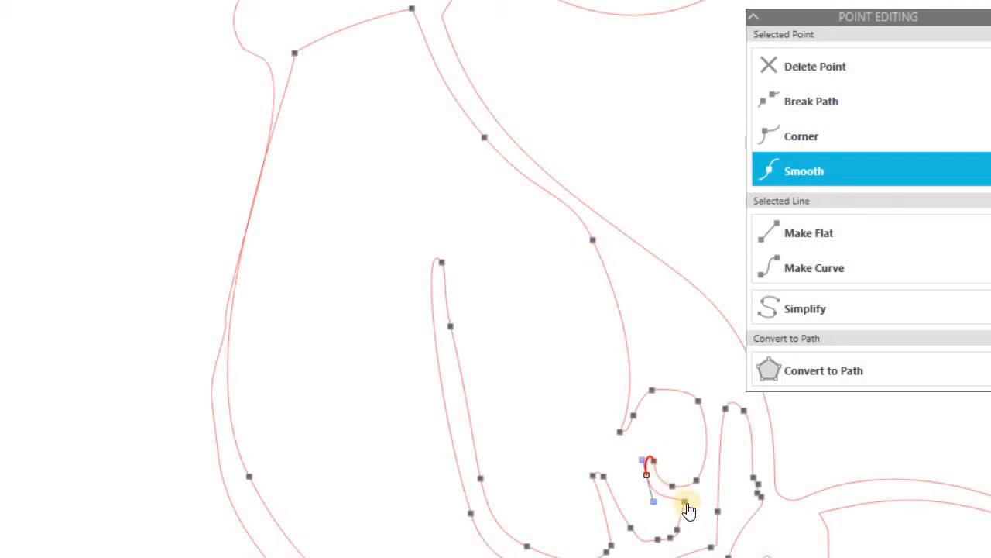
Move the hook's lower right corner point outward, replace the three points below it with one smooth point, and round that curve outward
click(688, 496)
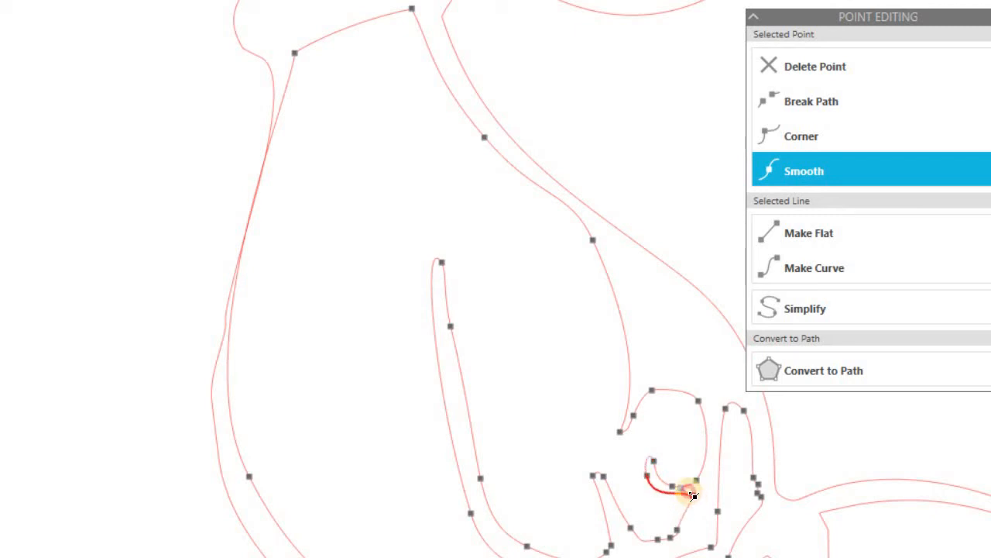
click(688, 493)
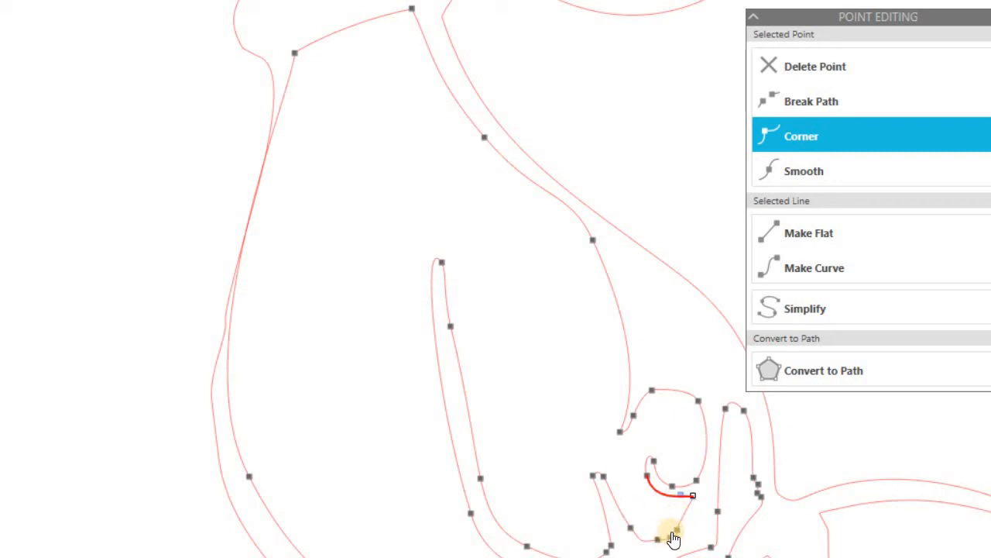
click(677, 529)
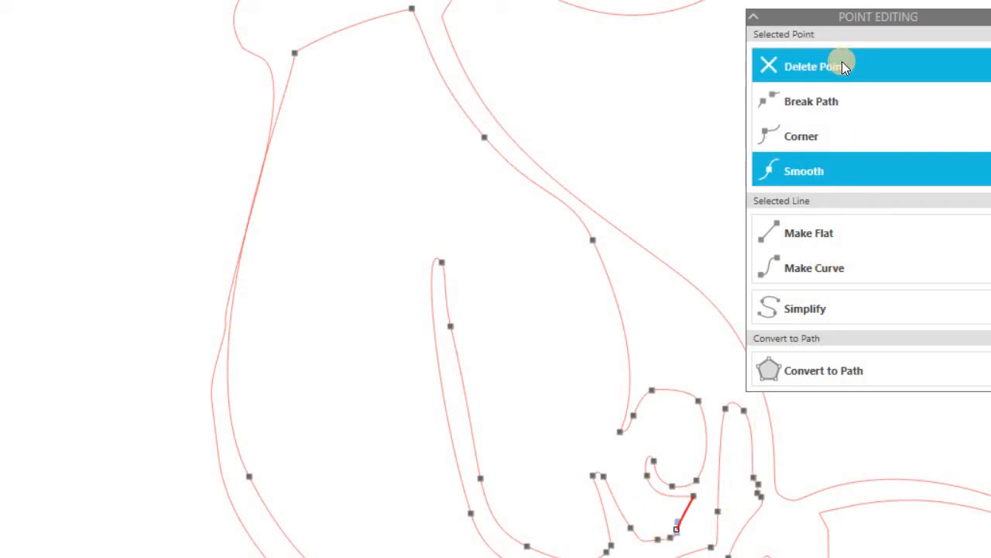
click(693, 494)
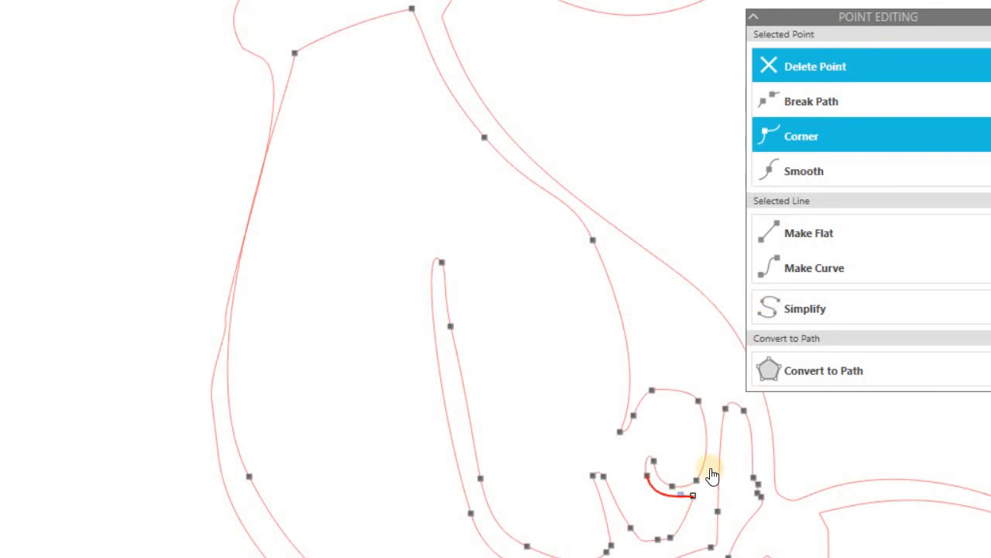
click(659, 540)
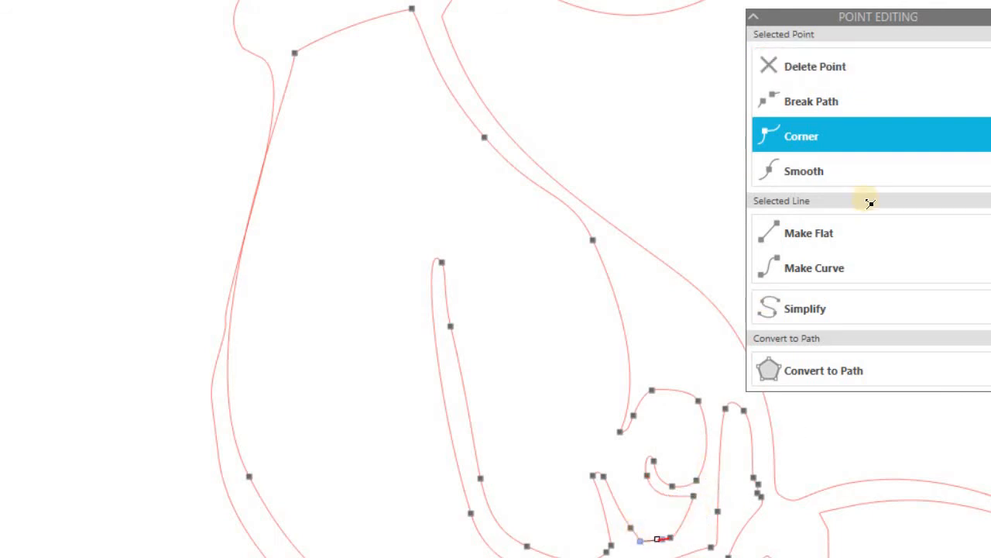
click(840, 67)
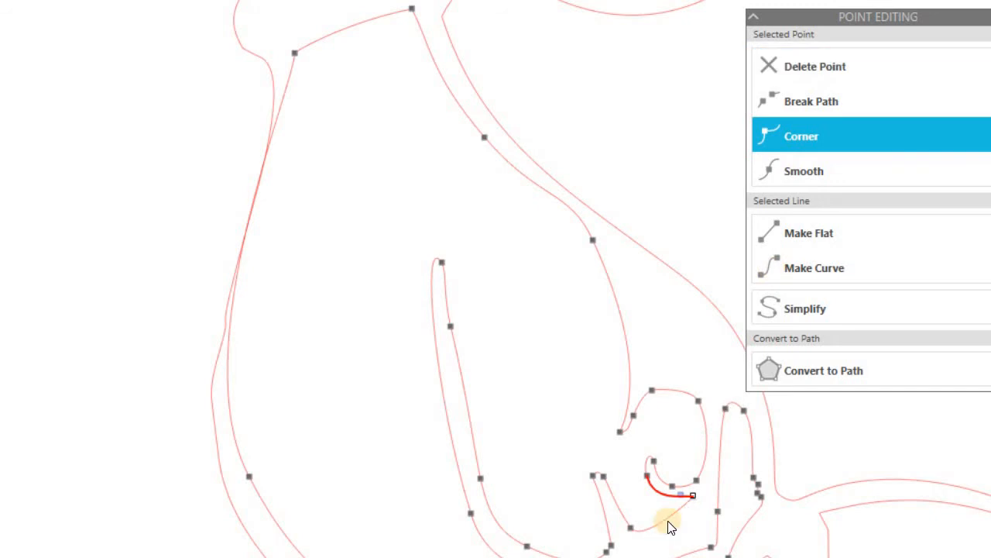
click(664, 520)
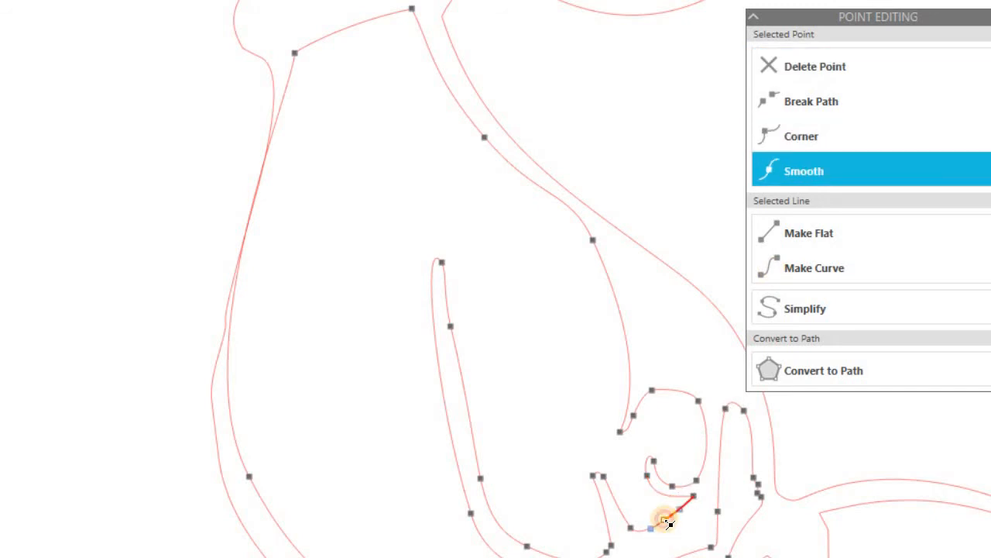
drag(665, 520, 662, 549)
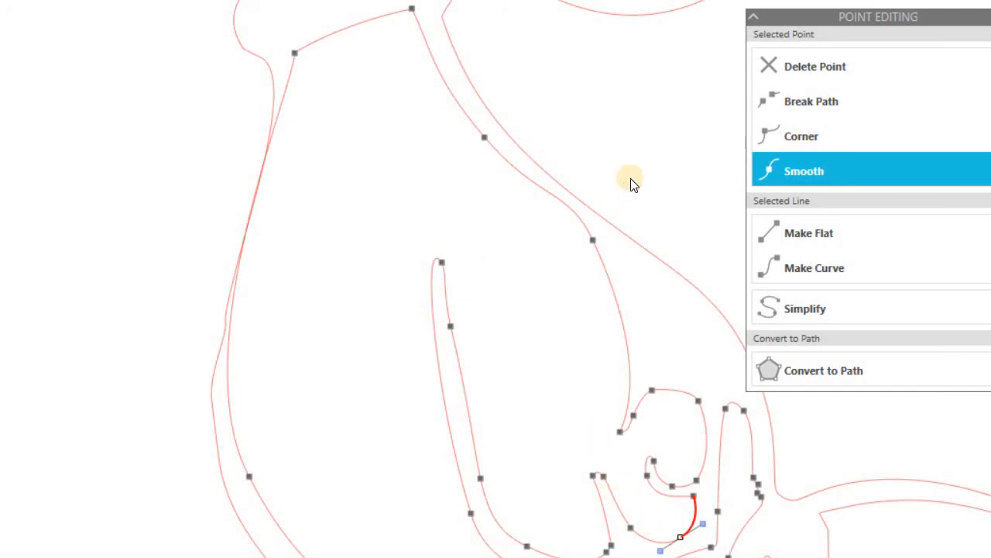
click(618, 143)
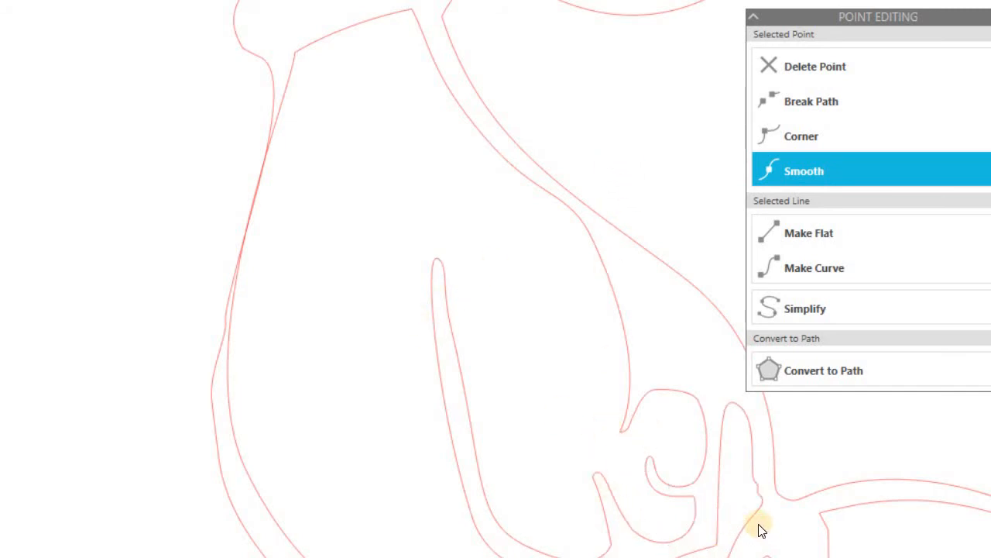
Reopen the inner body shape for point editing and delete the three surplus points on the bumpy right side of the narrow upright lobe
scroll(665, 495, down, 3)
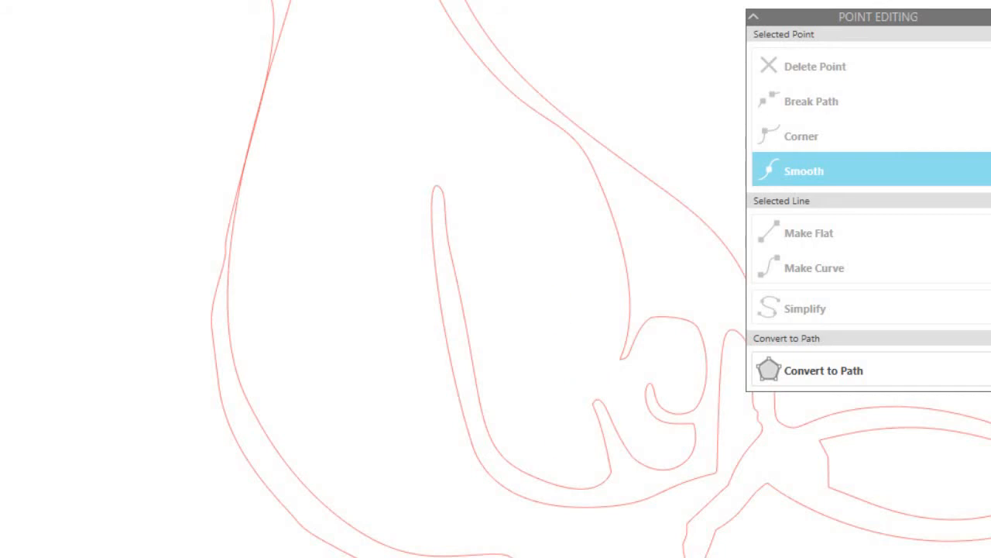
scroll(626, 463, right, 4)
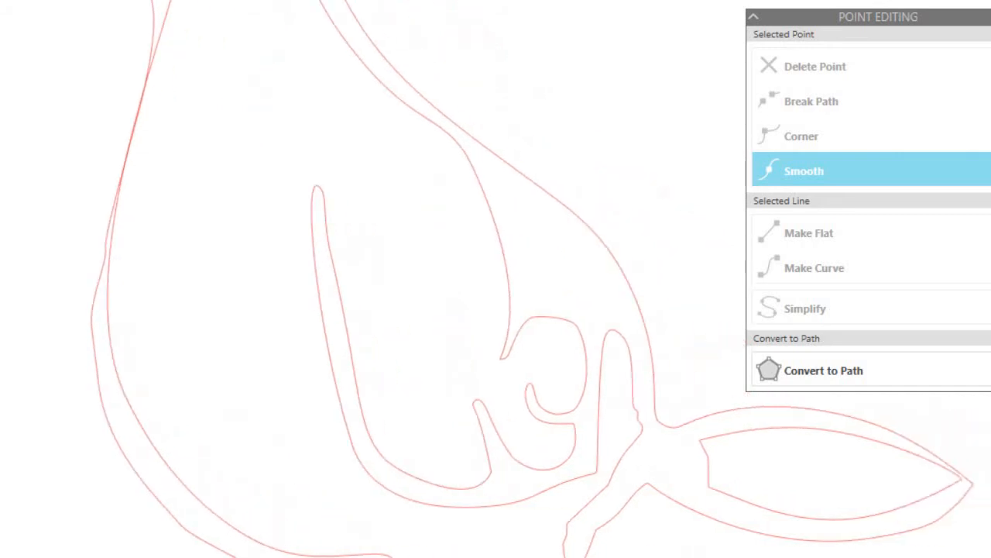
click(628, 460)
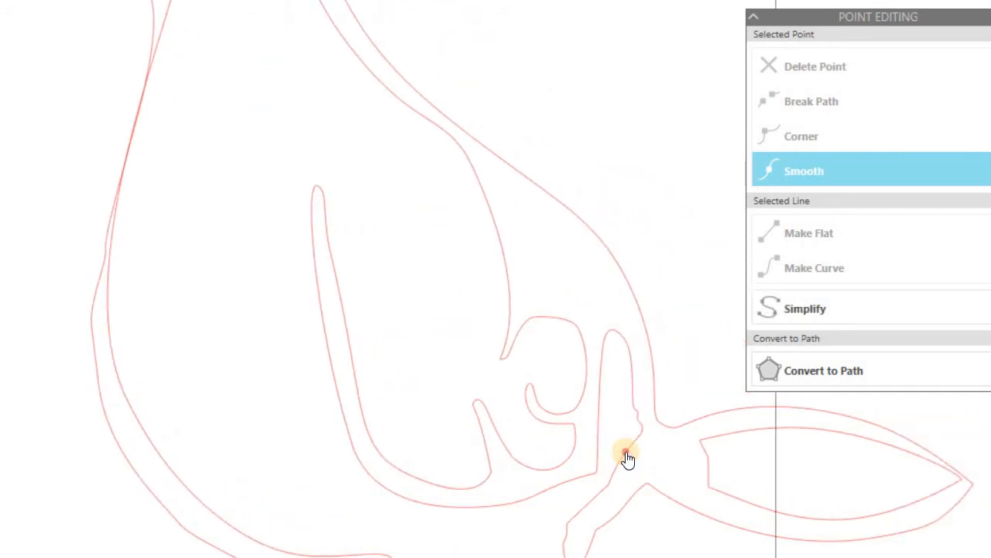
click(628, 459)
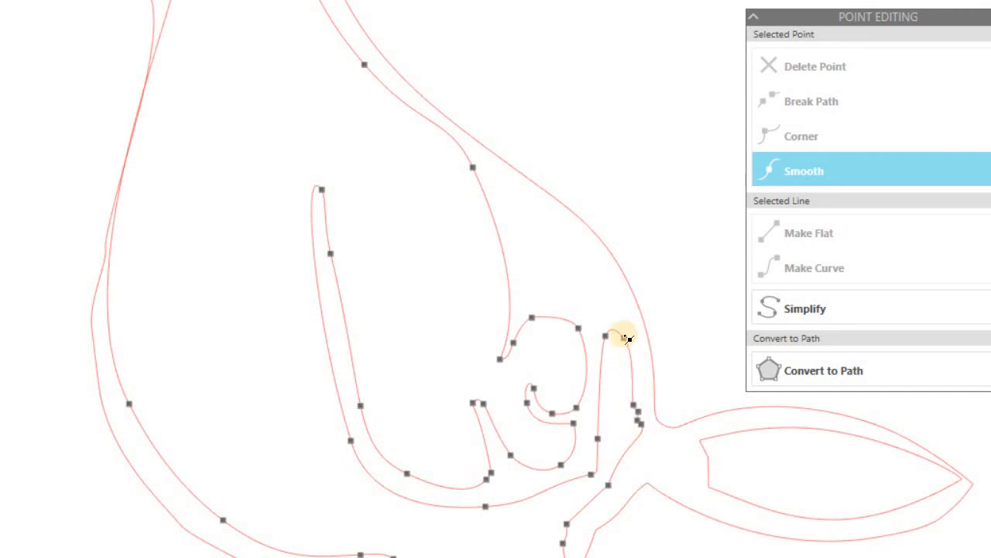
click(636, 421)
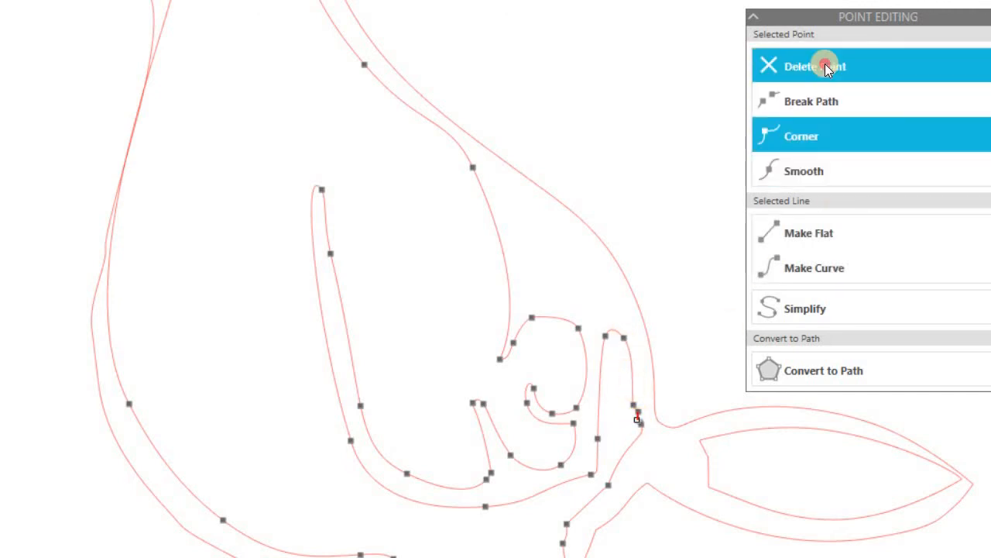
click(825, 66)
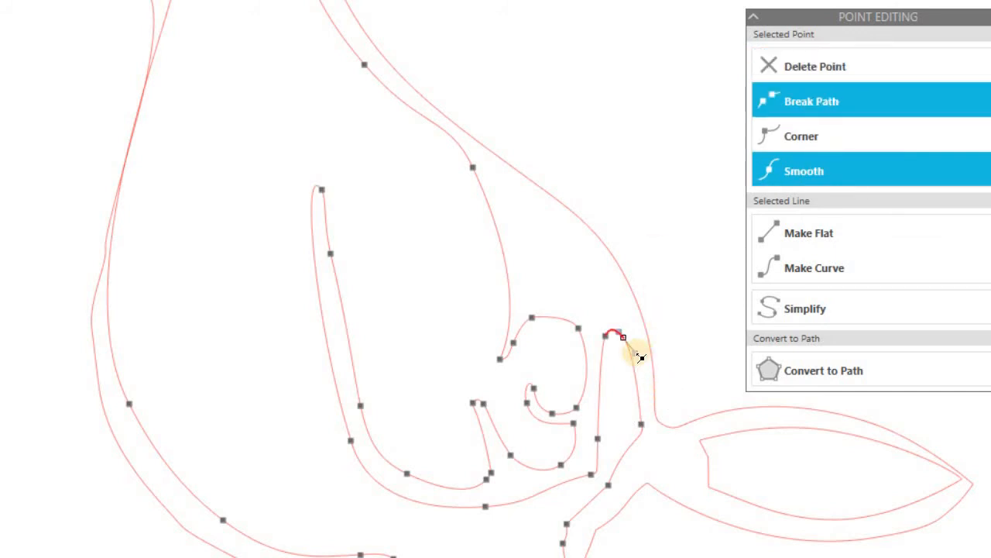
Bow the narrow upright lobe's right side outward and redirect the lower point's curve handle along the edge below
drag(646, 358, 658, 369)
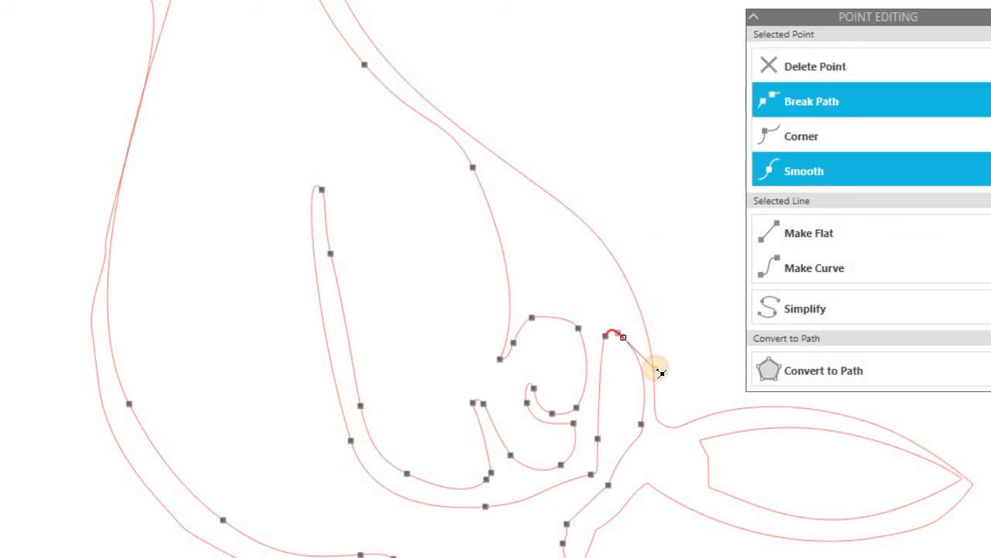
click(641, 423)
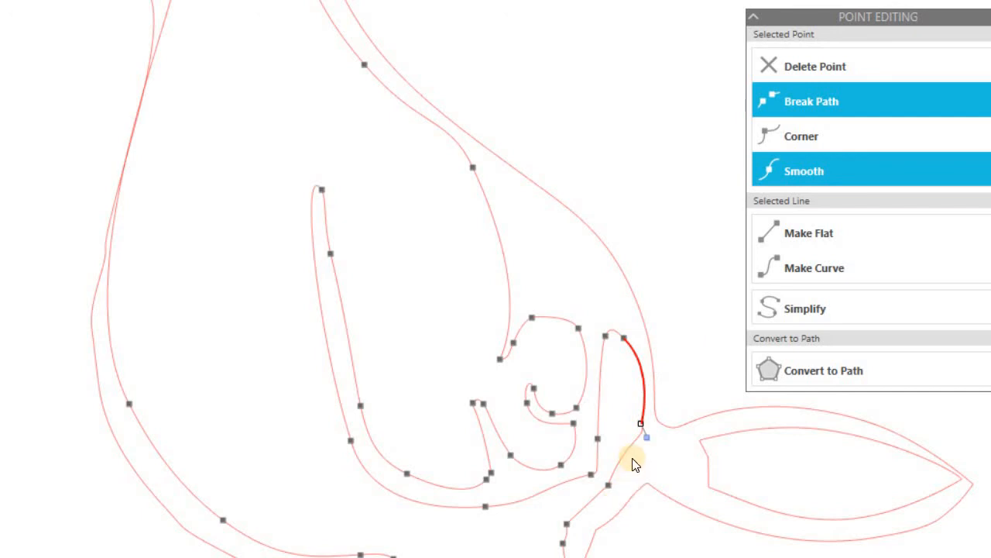
drag(652, 440, 626, 452)
Smooth the next two points on the diagonal edge below the narrow upright lobe
scroll(618, 488, down, 3)
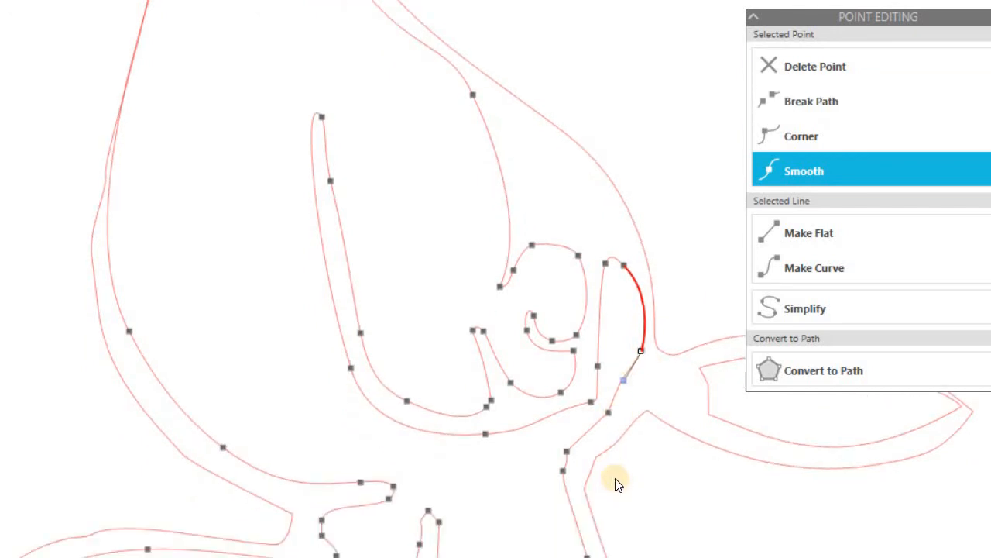
click(610, 370)
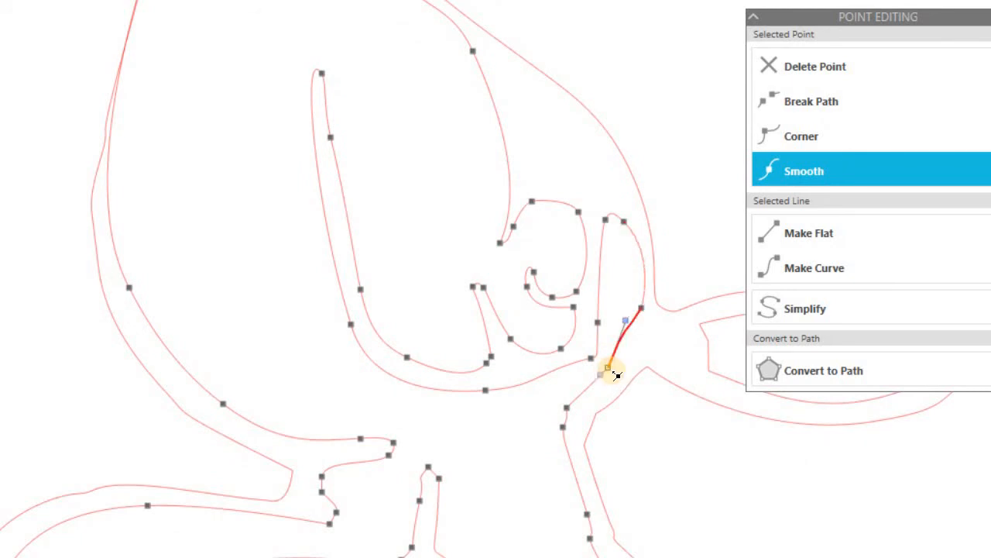
click(798, 174)
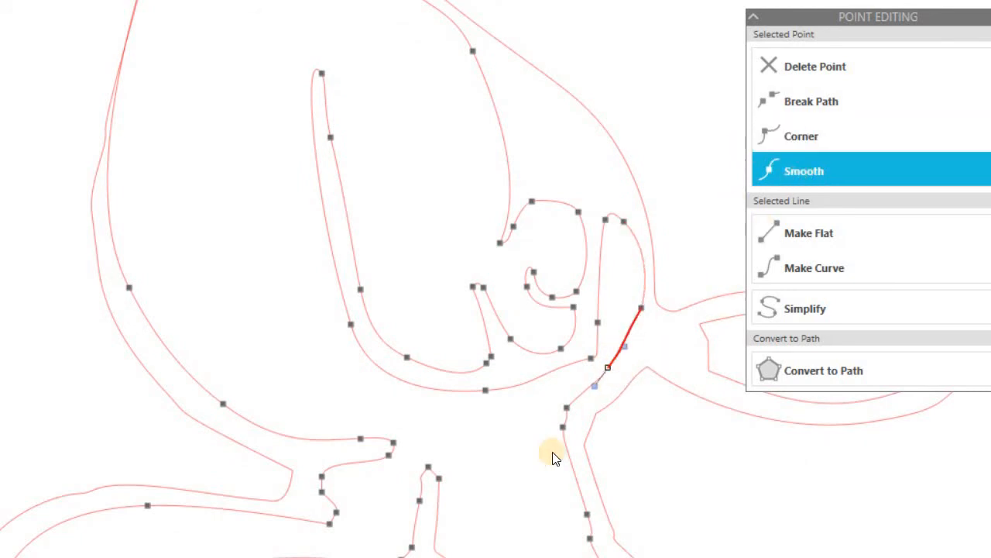
click(566, 409)
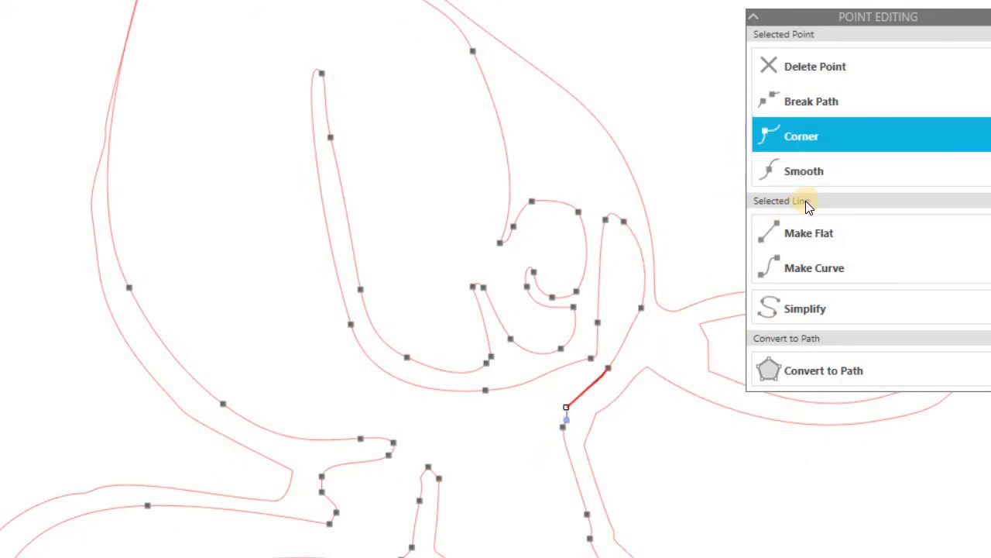
click(794, 267)
click(806, 175)
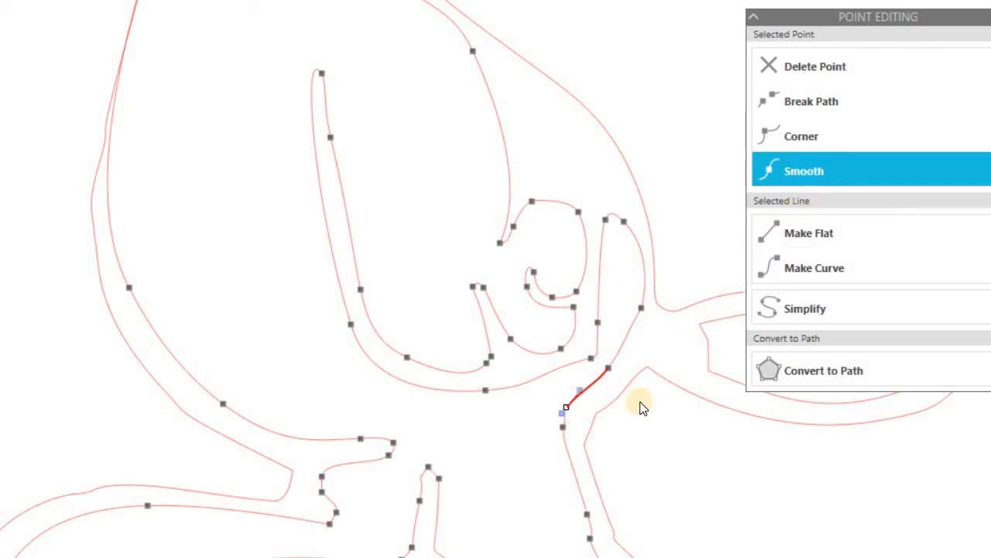
Smooth the point where the diagonal edge below the narrow upright lobe turns downward, and leave point editing
click(596, 432)
click(805, 172)
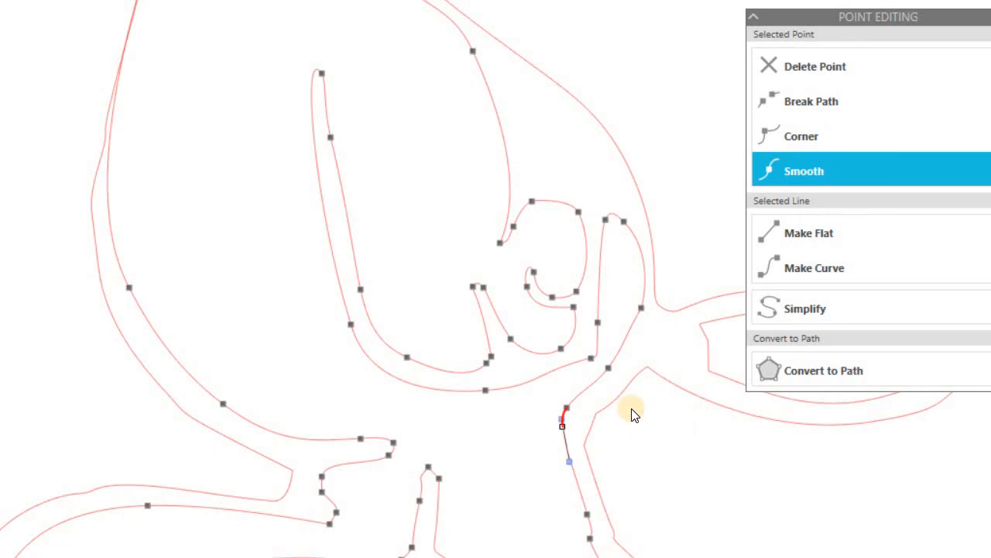
scroll(631, 411, down, 1)
click(680, 435)
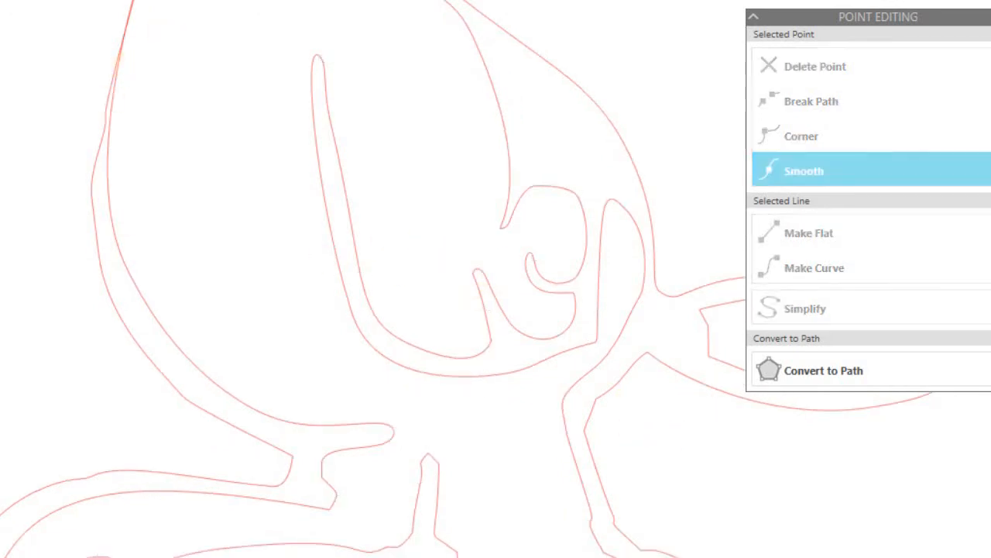
Delete the surplus point on the front of Snoopy's outer body outline and move the point above it slightly outward
key(ctrl+minus)
key(ctrl+minus)
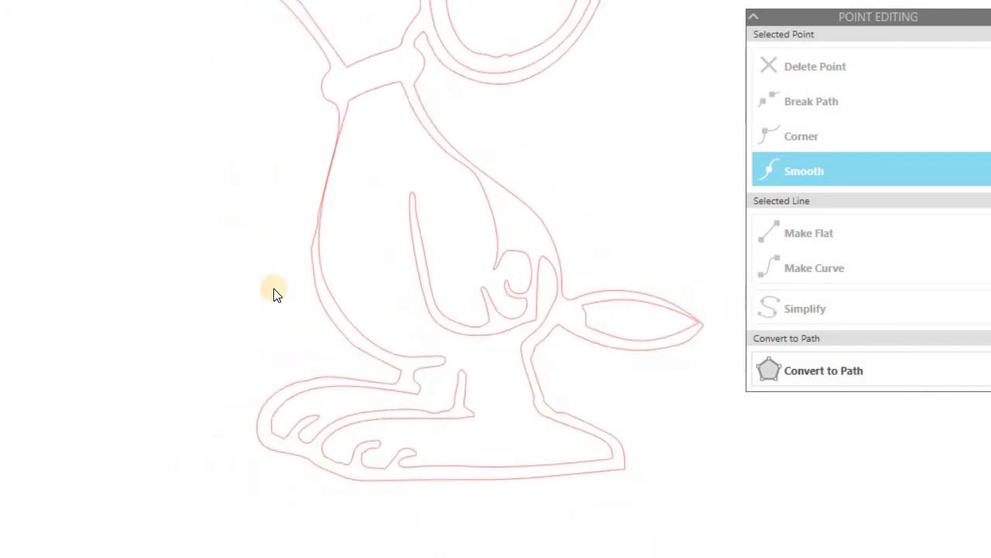
key(ctrl+minus)
scroll(253, 301, up, 5)
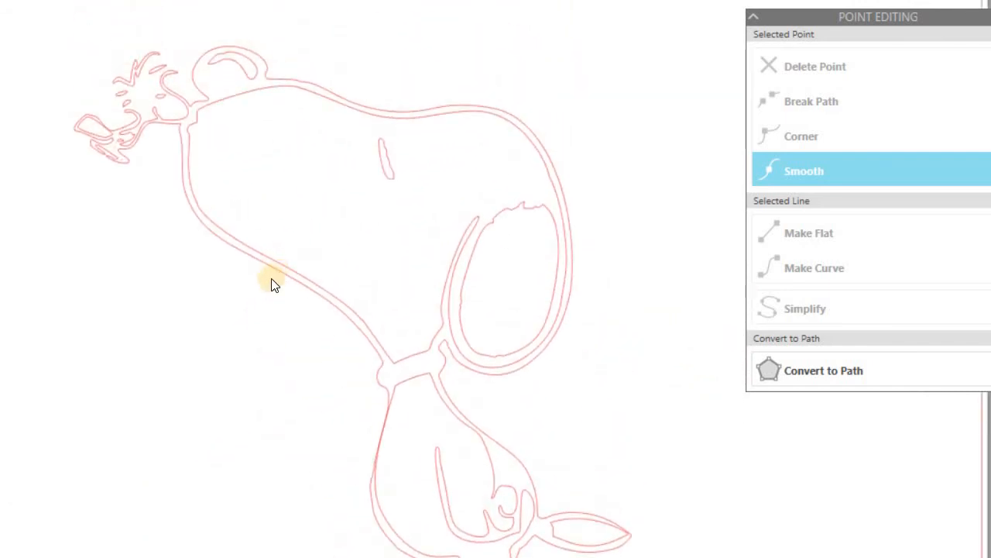
scroll(272, 283, down, 2)
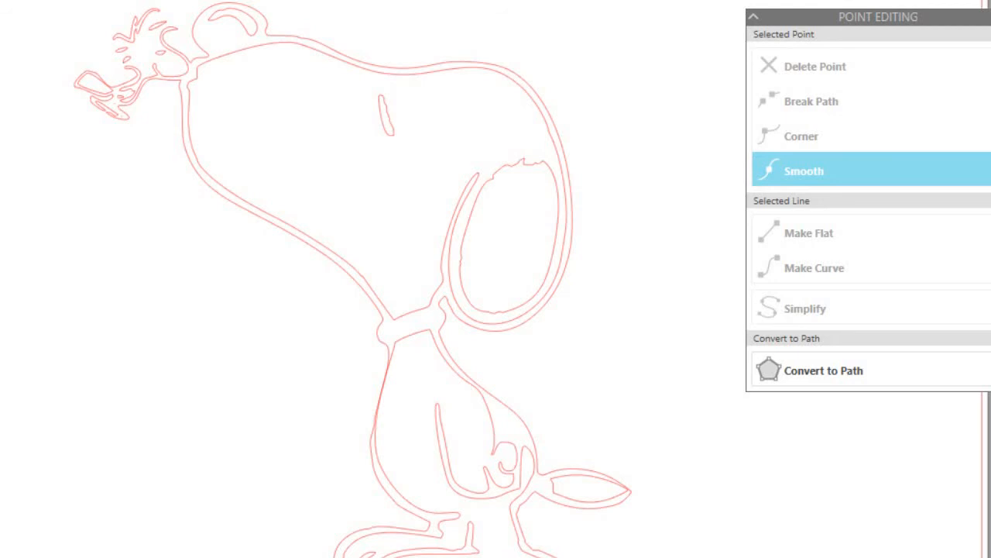
key(ctrl+minus)
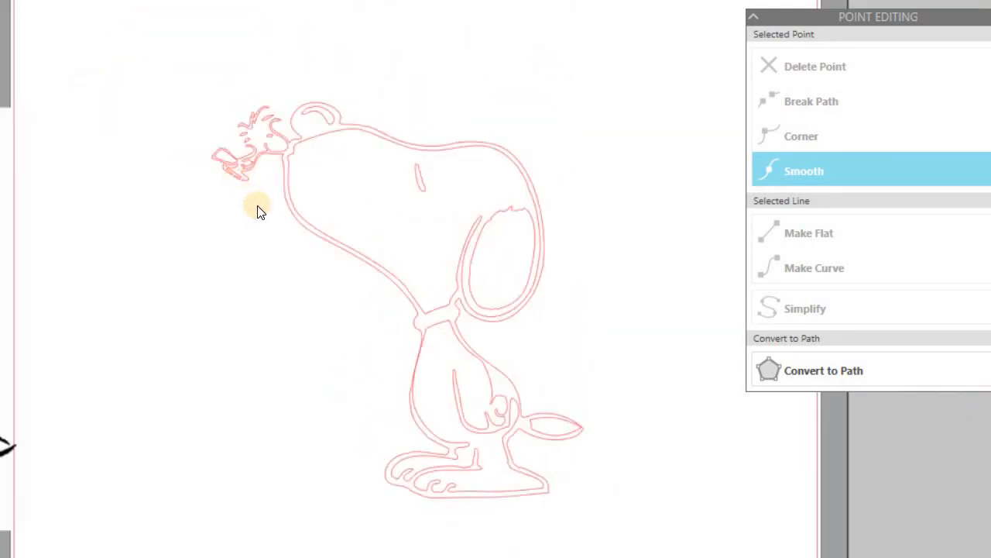
scroll(310, 512, up, 1)
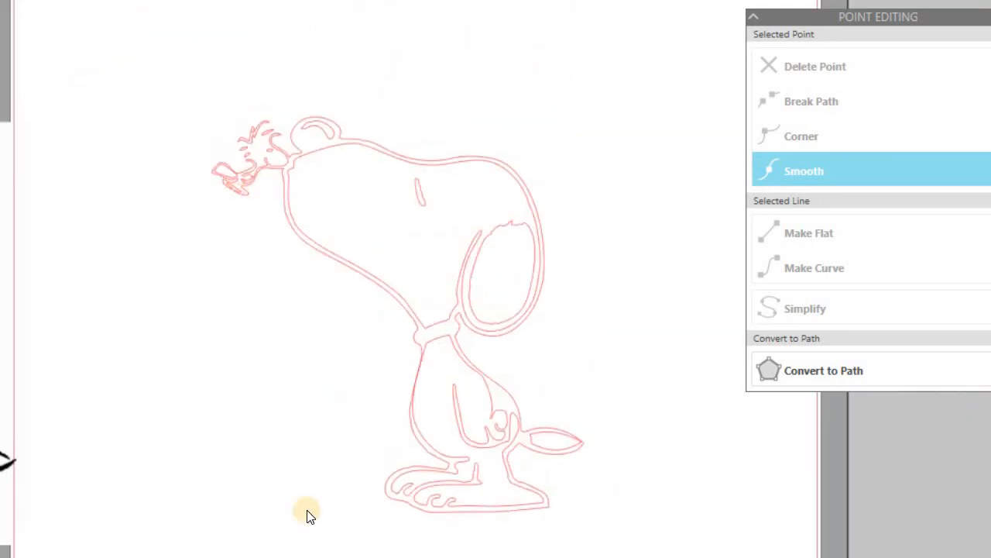
click(416, 447)
double_click(415, 404)
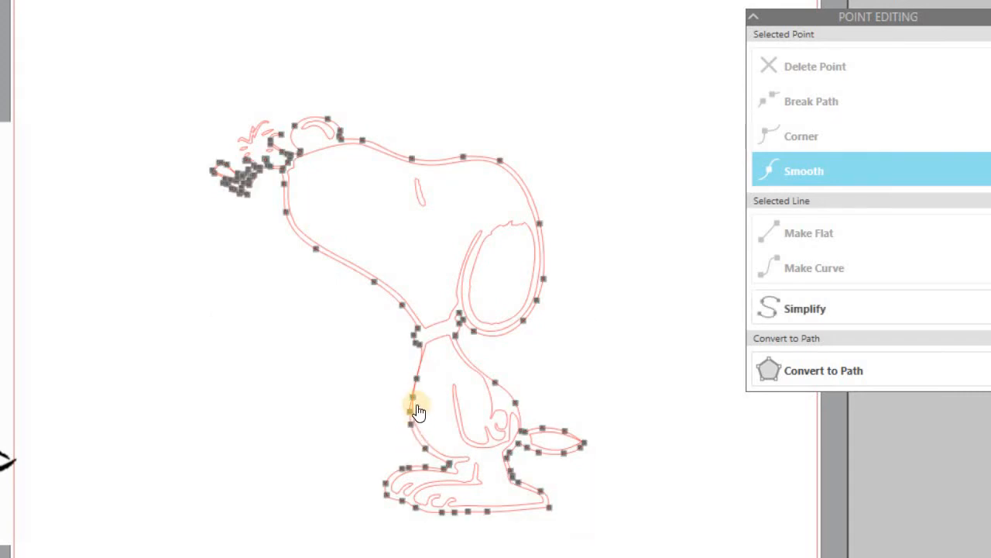
click(411, 397)
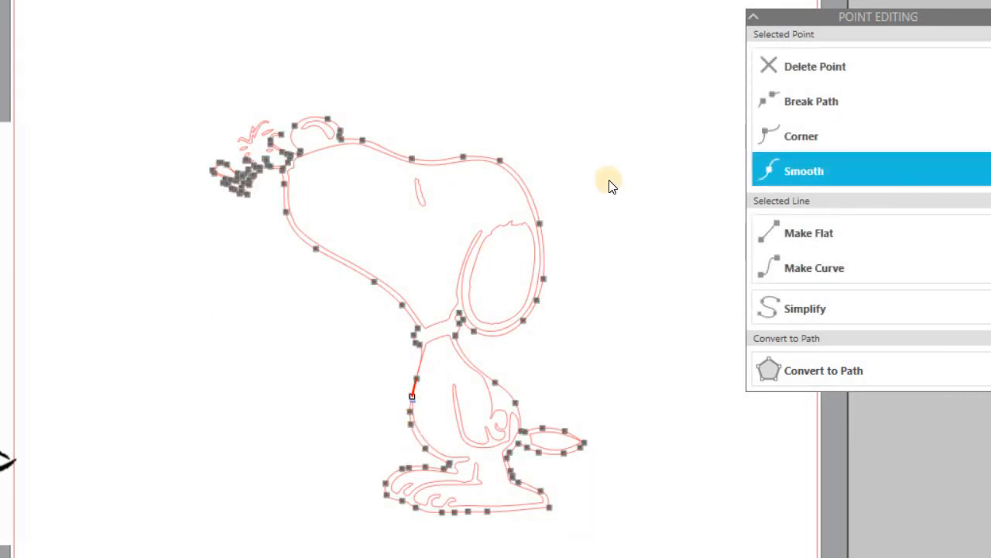
click(835, 71)
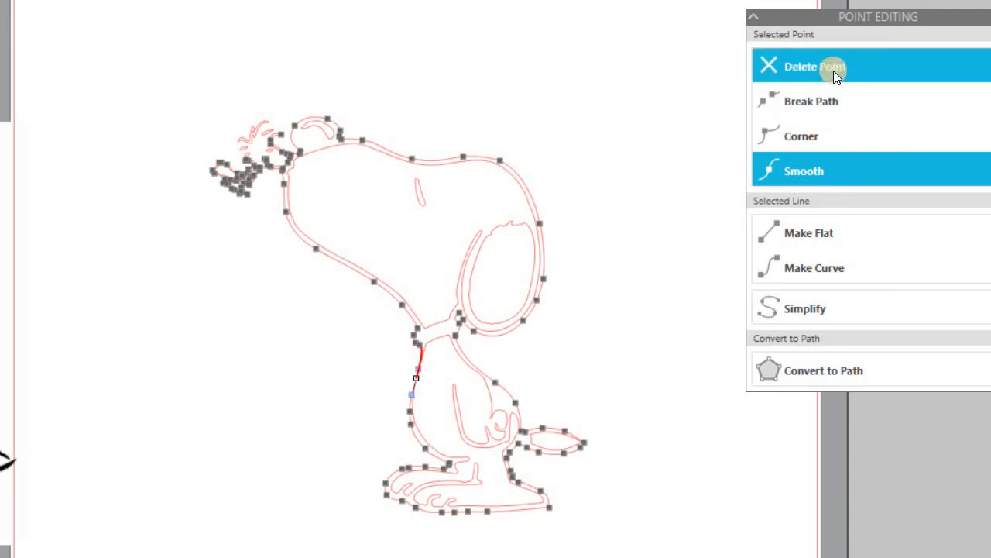
drag(414, 378, 411, 377)
click(353, 381)
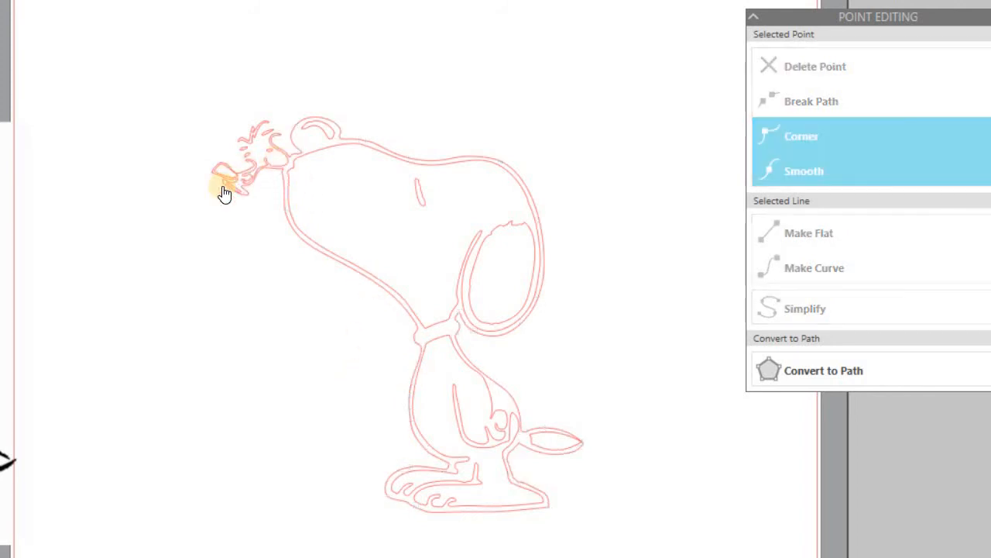
click(287, 172)
right_click(285, 169)
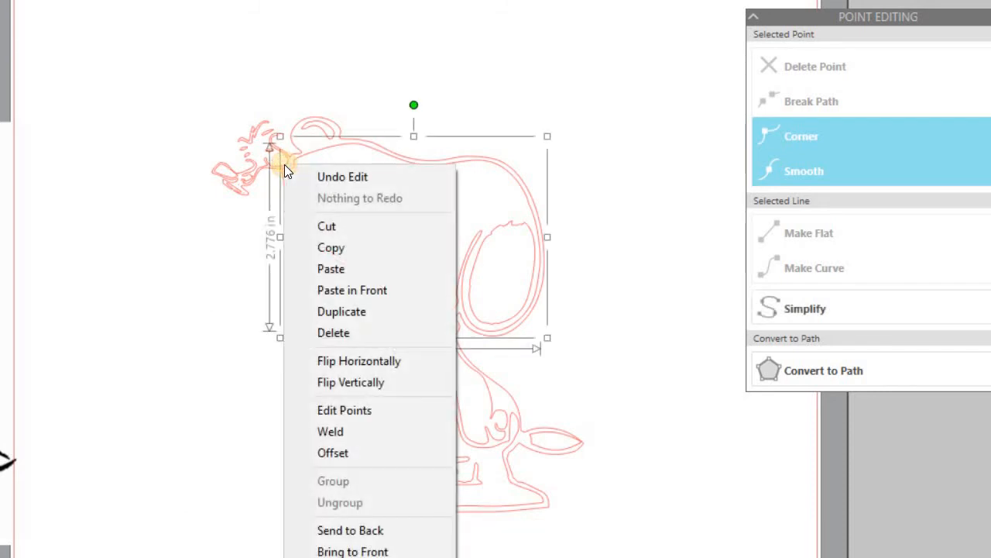
click(261, 158)
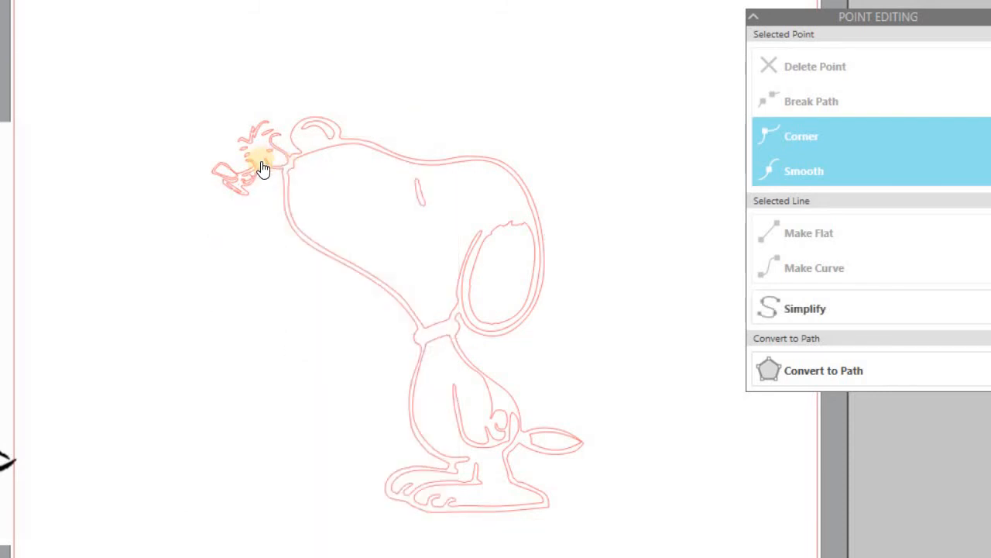
Cut open the facing edges of Woodstock's small separate feather and the adjacent curl with a horizontal Knife stroke about 0.21 in long
click(267, 167)
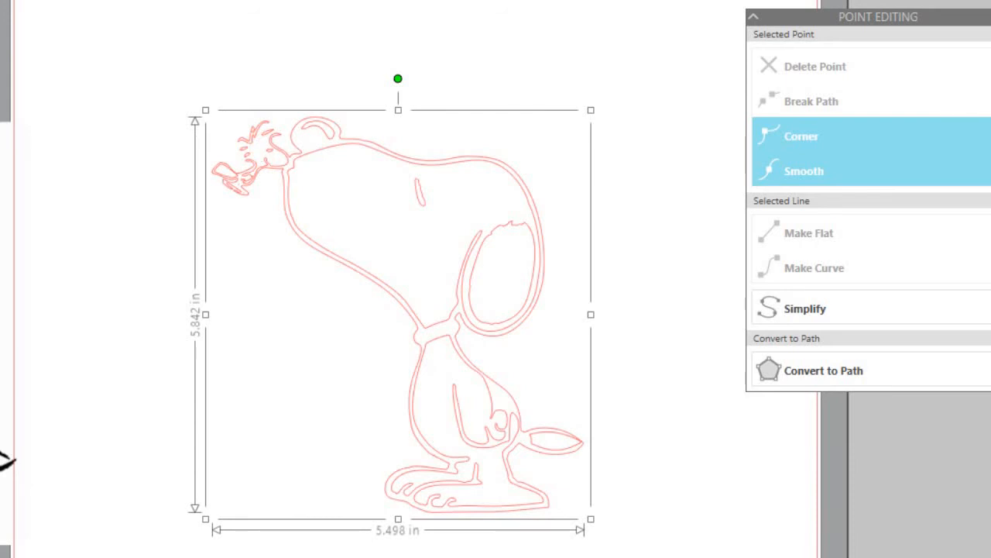
scroll(489, 302, up, 2)
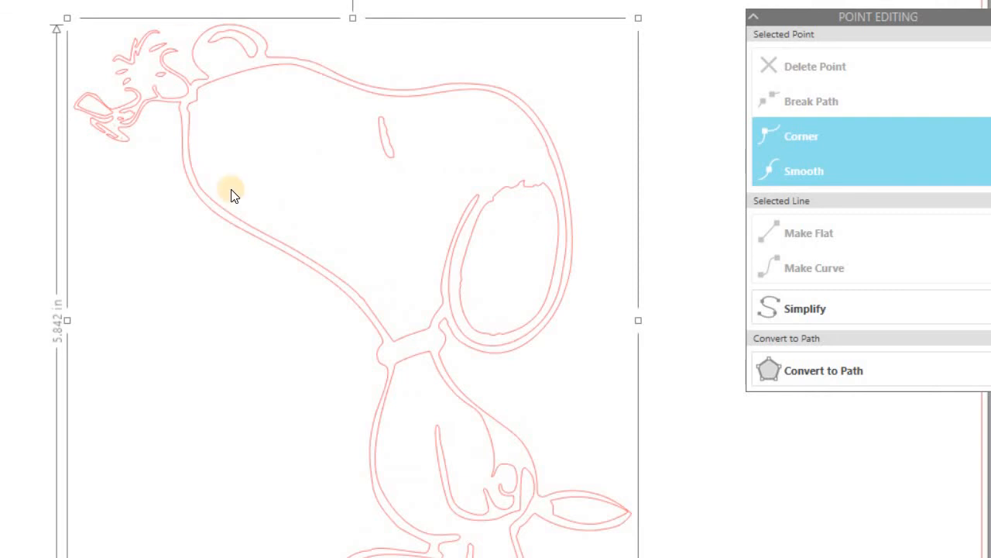
scroll(488, 302, up, 4)
scroll(371, 279, left, 5)
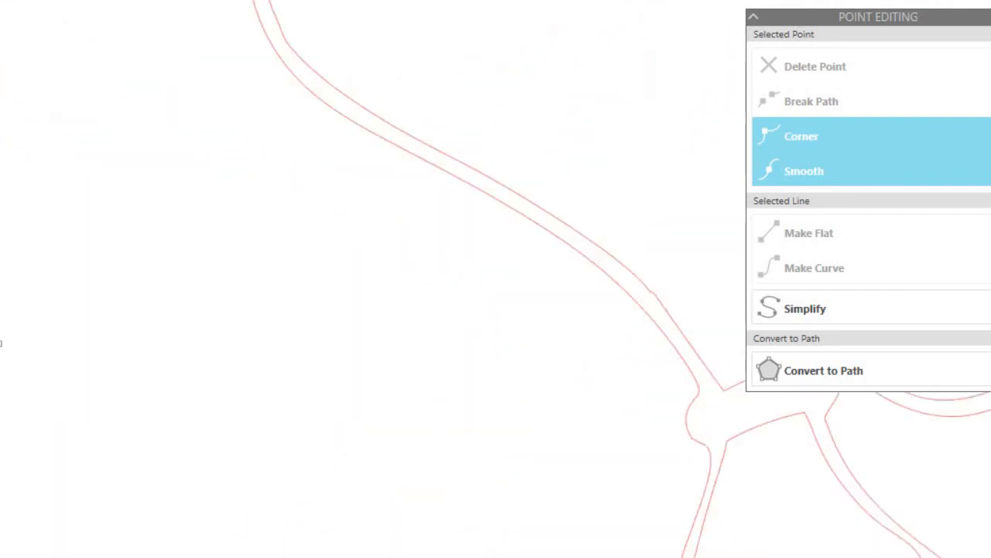
scroll(496, 420, up, 4)
scroll(498, 425, up, 4)
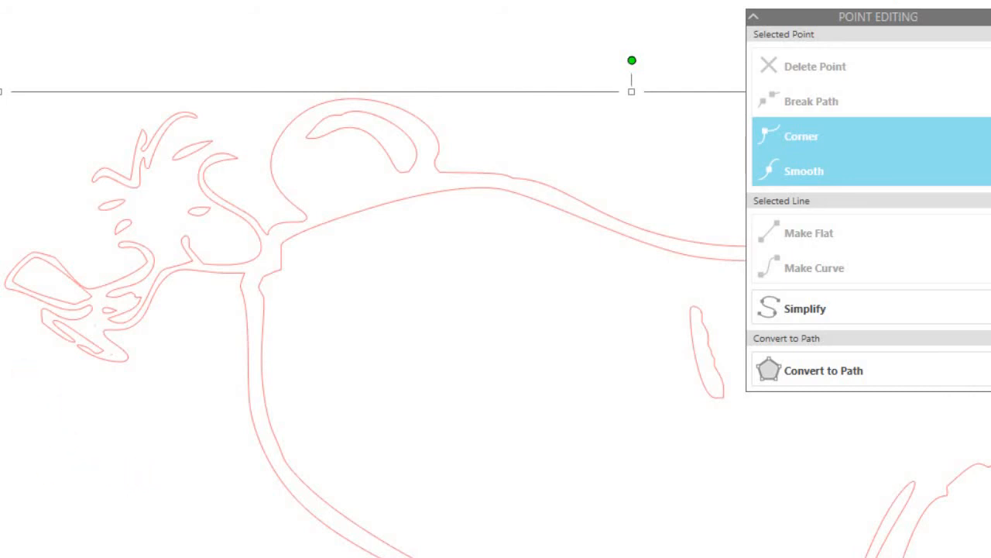
key(k)
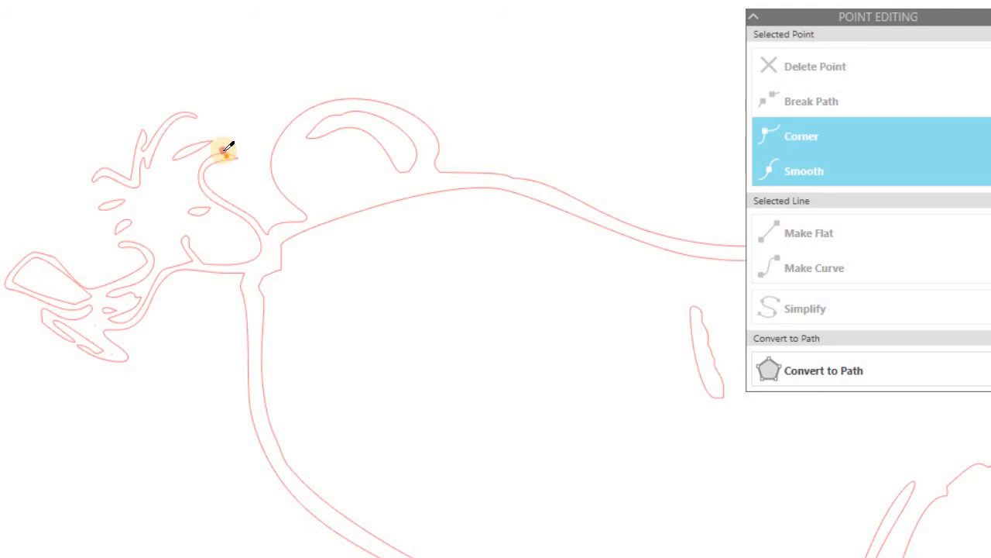
drag(227, 155, 180, 155)
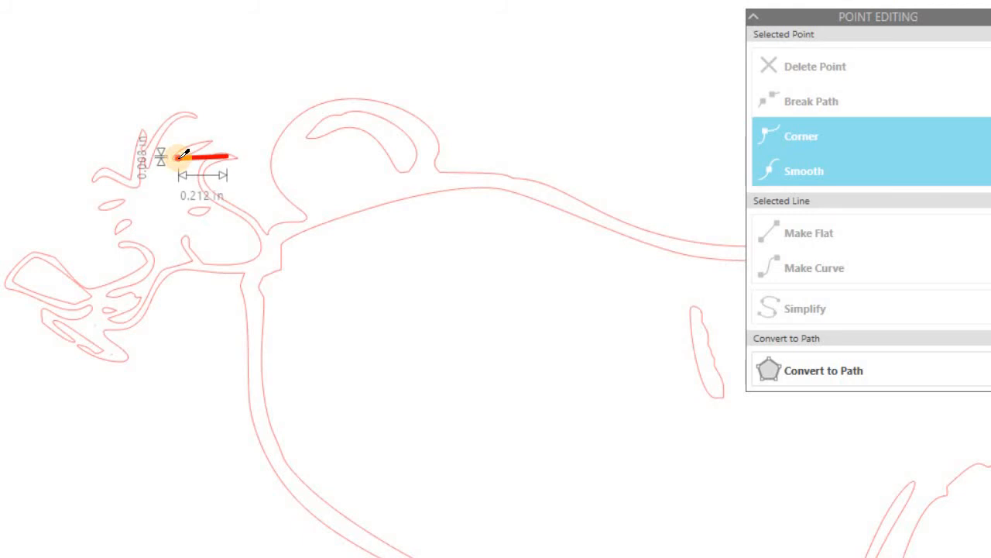
drag(171, 219, 166, 250)
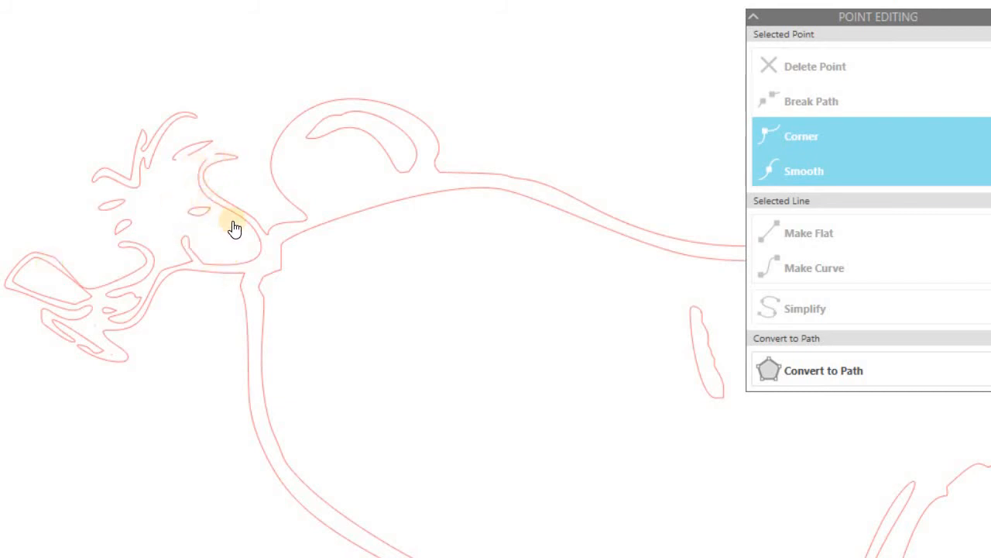
Combine the outer outline and the opened feather into one compound path
click(199, 177)
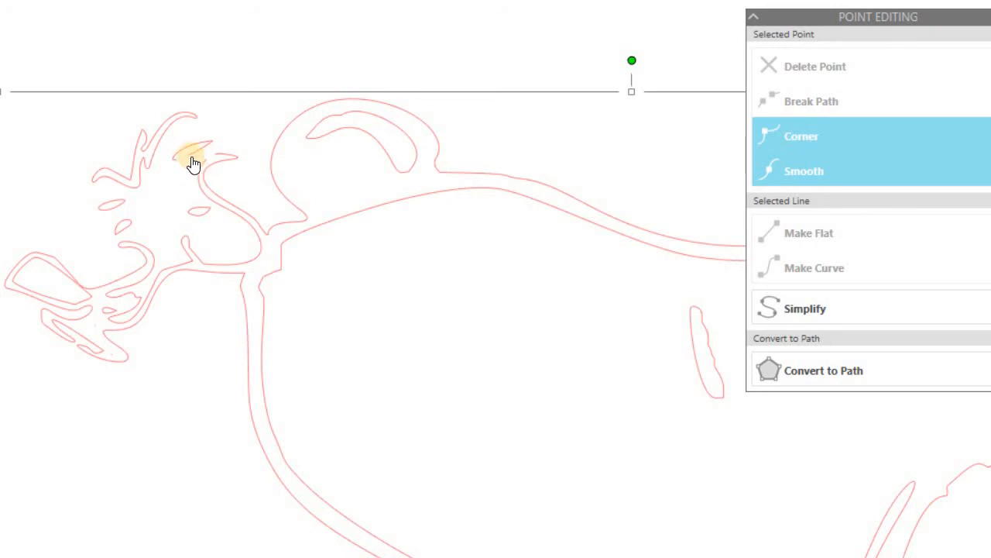
double_click(194, 153)
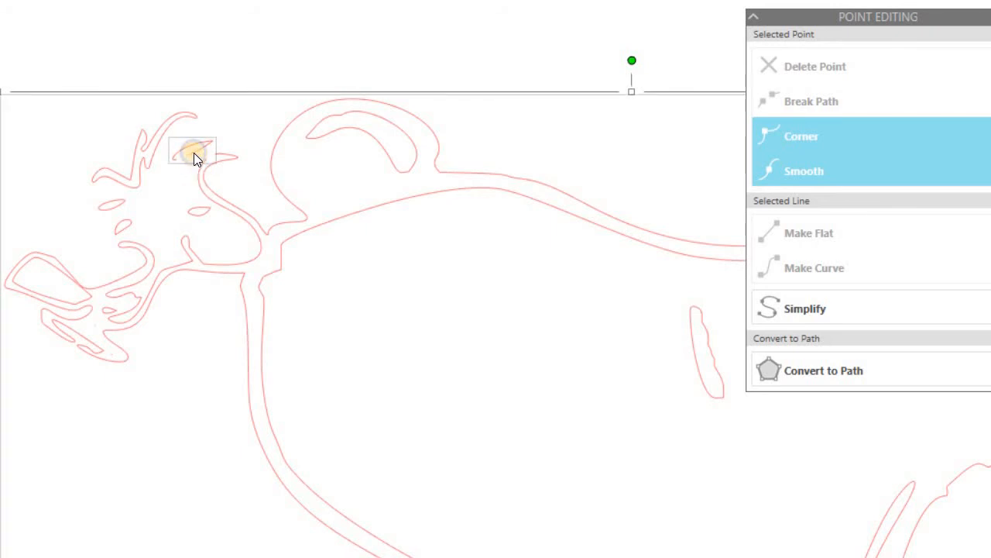
right_click(194, 152)
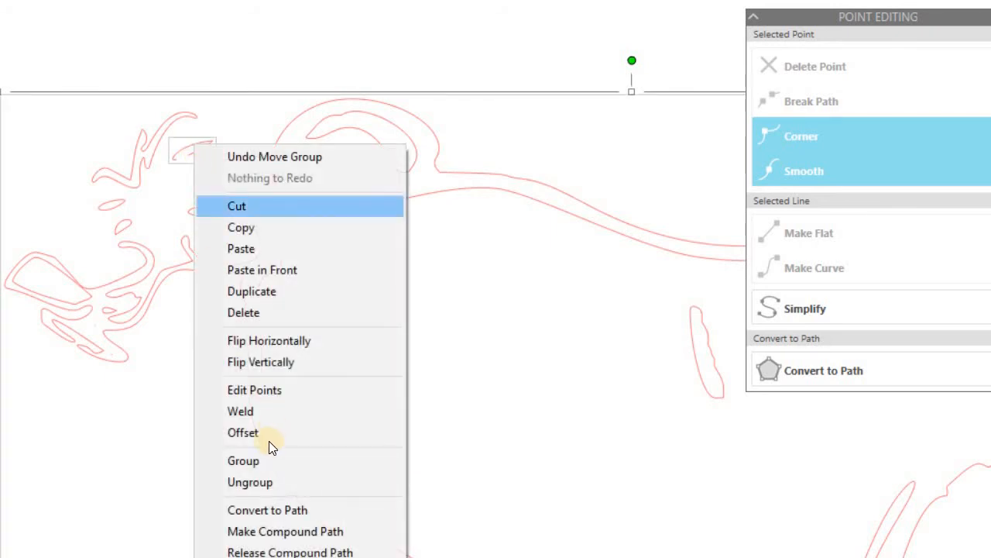
click(259, 532)
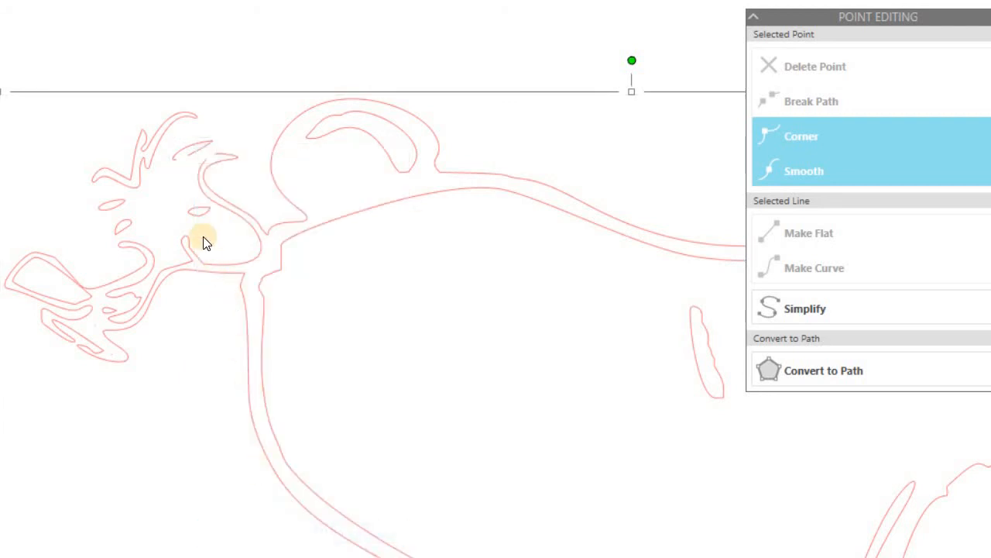
Open the compound path for point editing and join the curl's upper open end to the feather's nearer open end
double_click(194, 155)
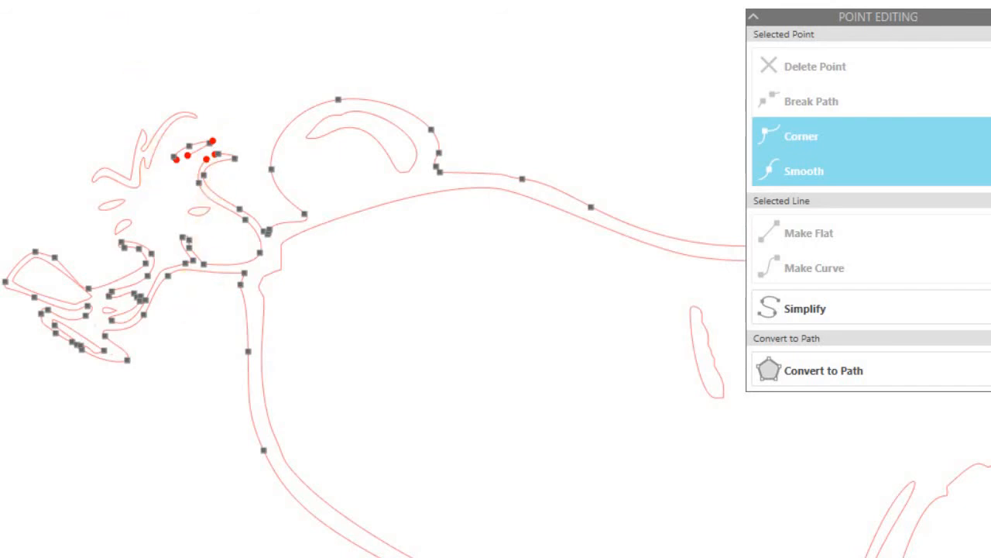
scroll(295, 179, up, 4)
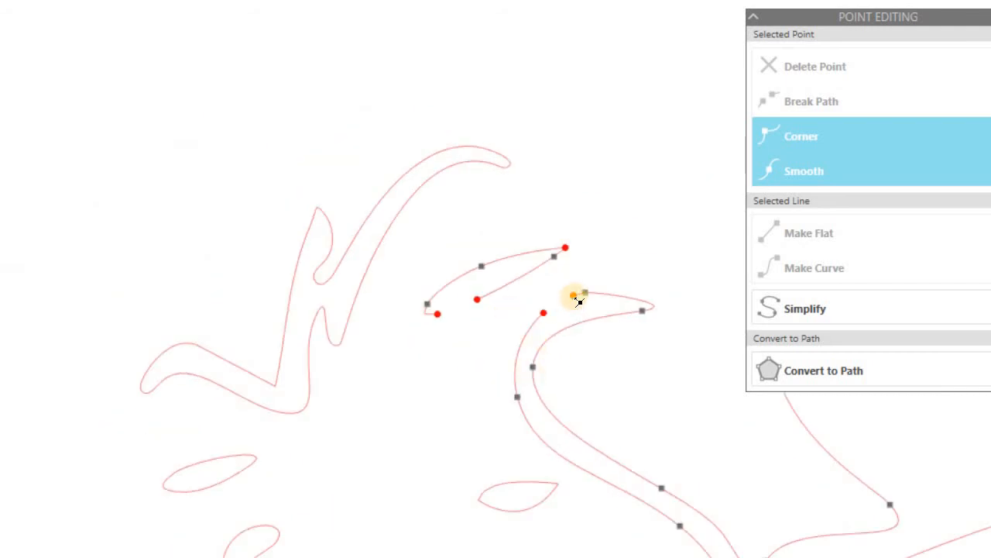
drag(574, 298, 480, 310)
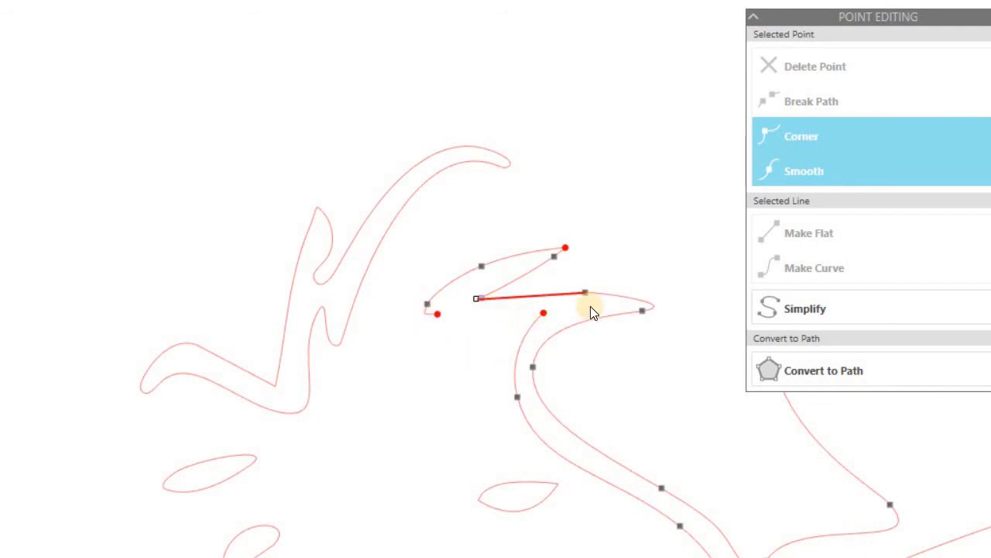
click(543, 313)
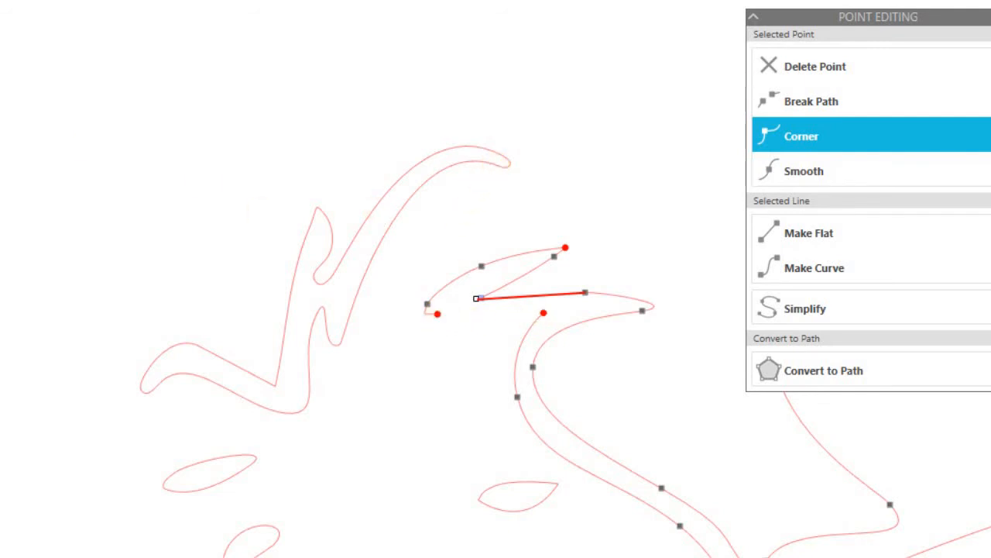
Cut open the tip of Woodstock's tall zigzag hair tuft with the Knife and combine the tuft with the outline as one compound path
key(k)
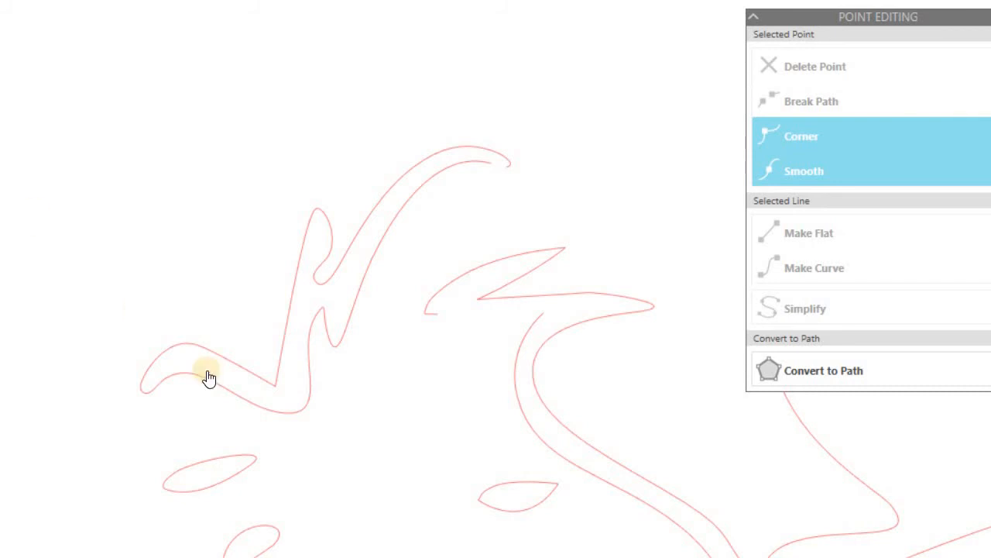
click(458, 172)
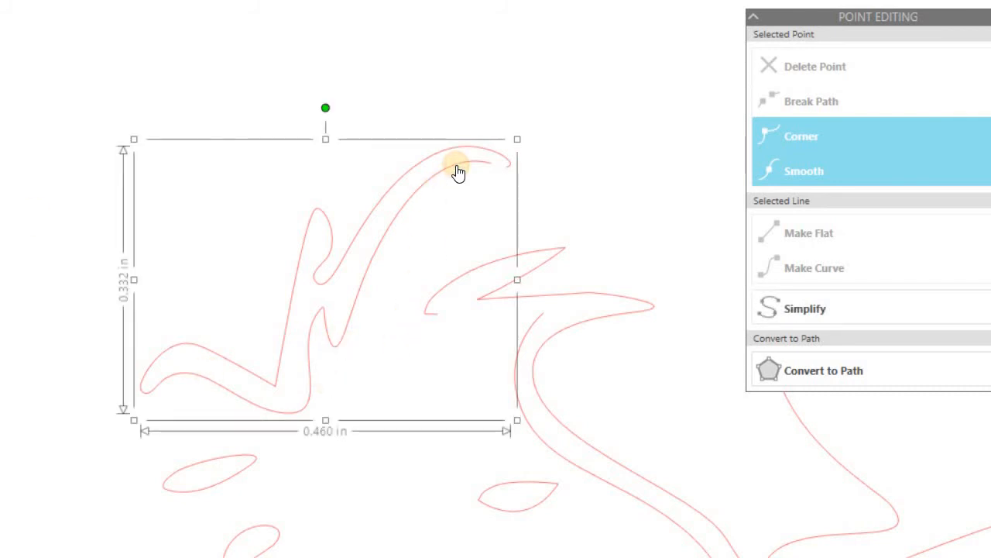
double_click(451, 290)
right_click(450, 287)
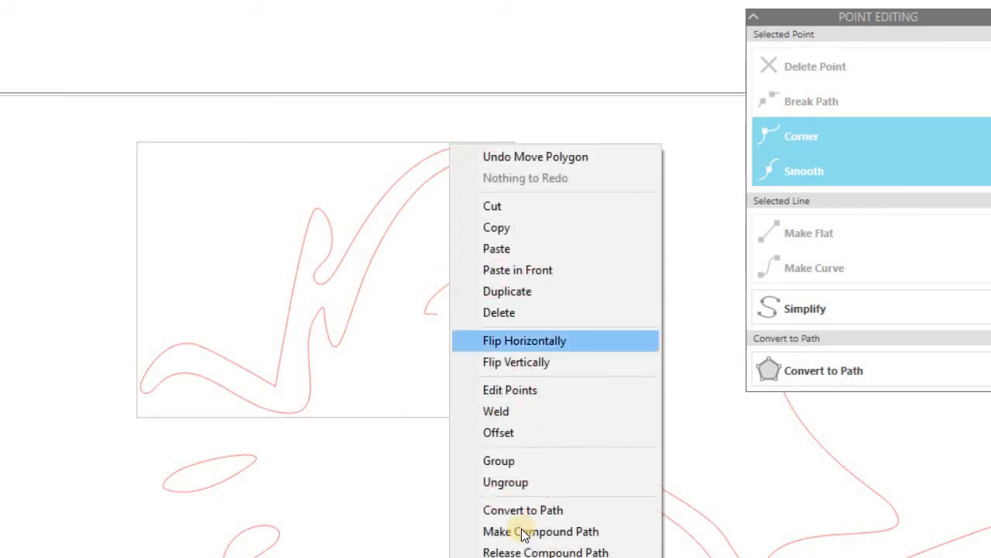
click(524, 512)
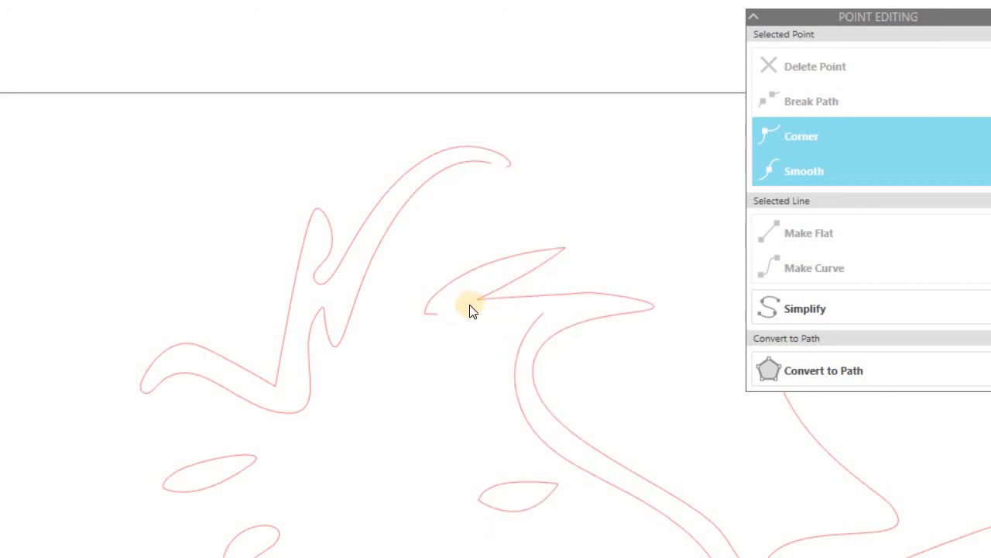
Reopen the compound path for point editing and join the feather's remaining open end to the outer end point at the tall tuft's tip
double_click(457, 284)
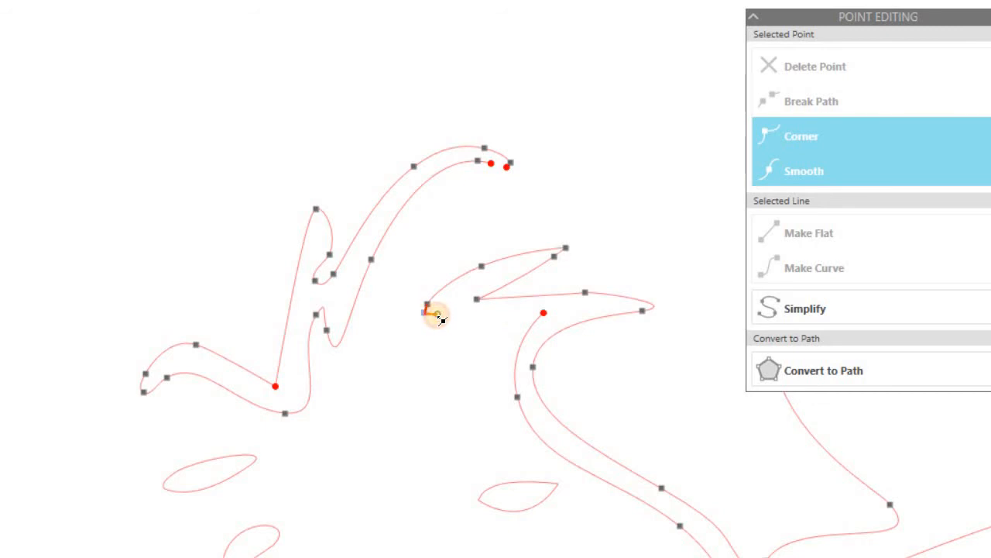
drag(438, 316, 423, 232)
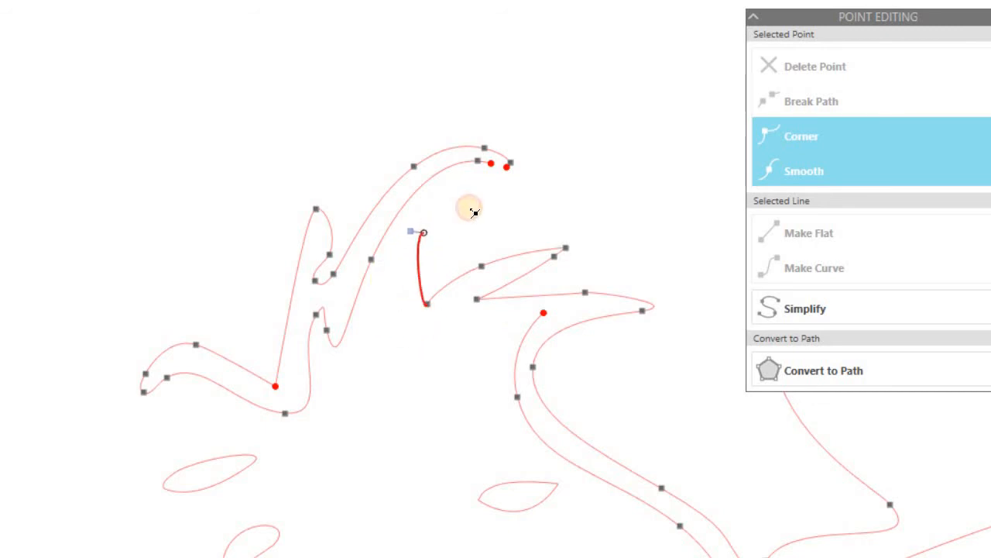
drag(474, 212, 506, 166)
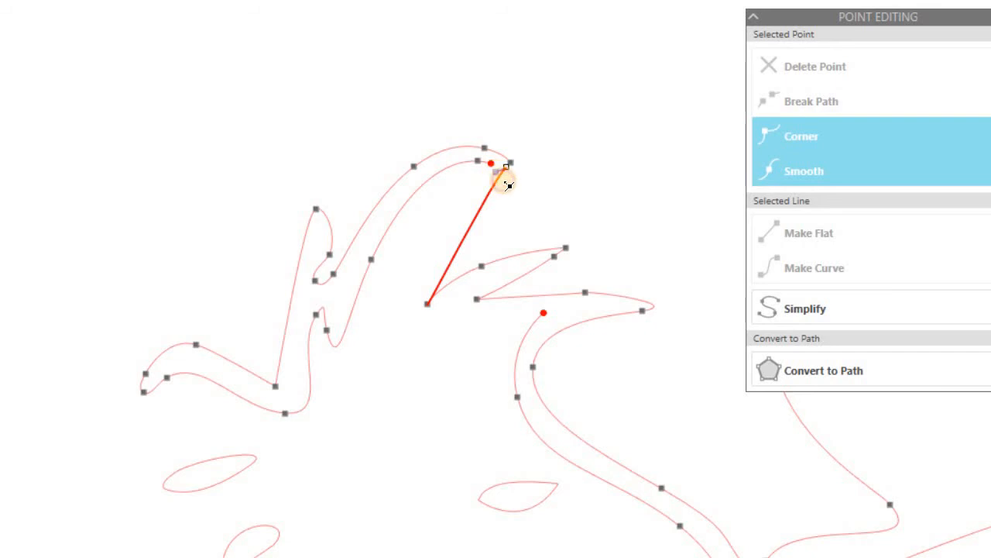
Delete the surplus point beside the outer tip of Woodstock's tall hair tuft
drag(496, 173, 504, 181)
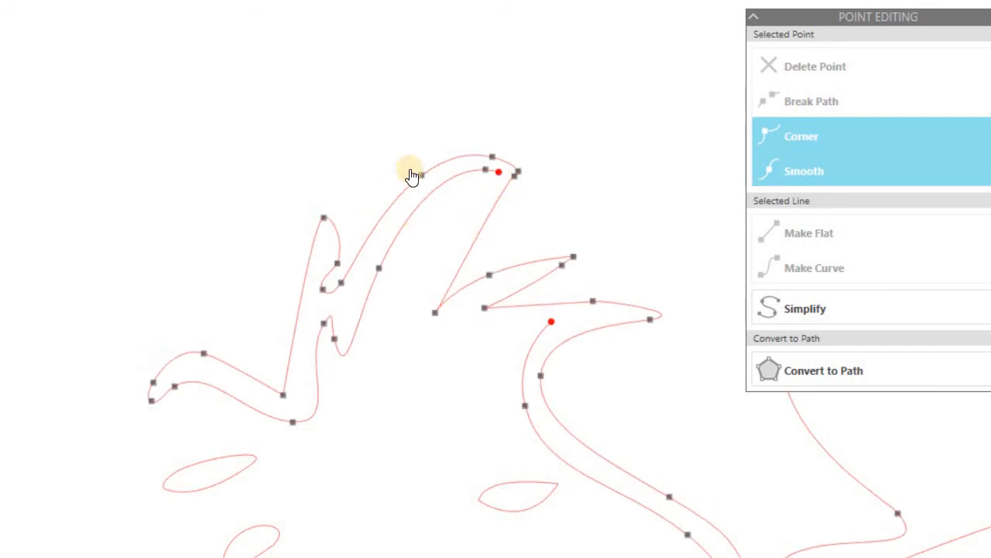
click(514, 175)
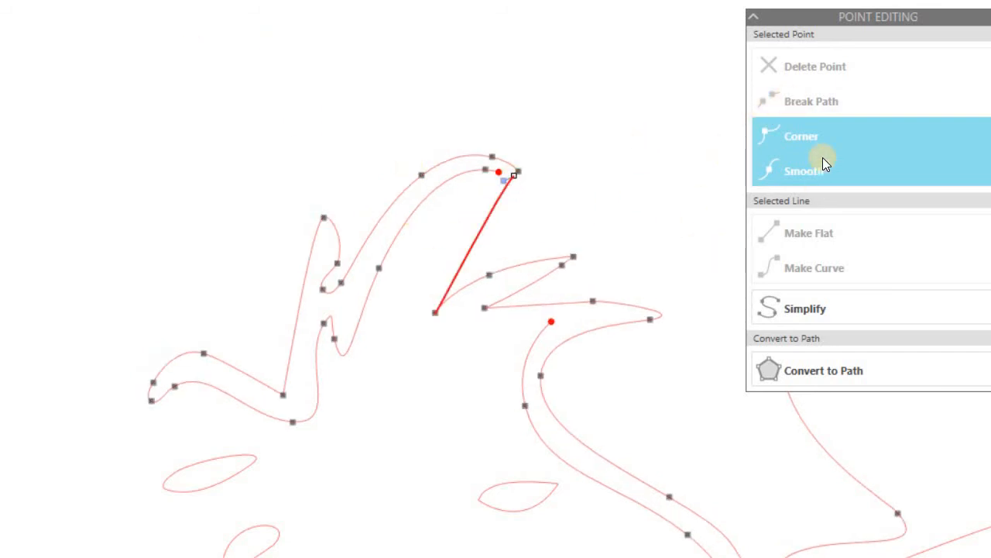
click(825, 68)
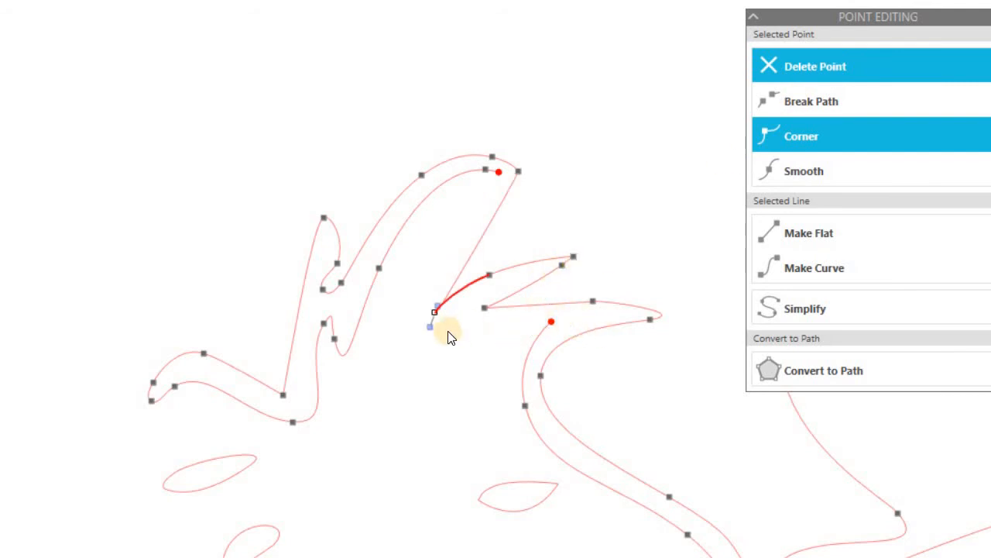
Extend the tuft's inner open end down to just below the base of the joined feather
key(Tab)
key(Tab)
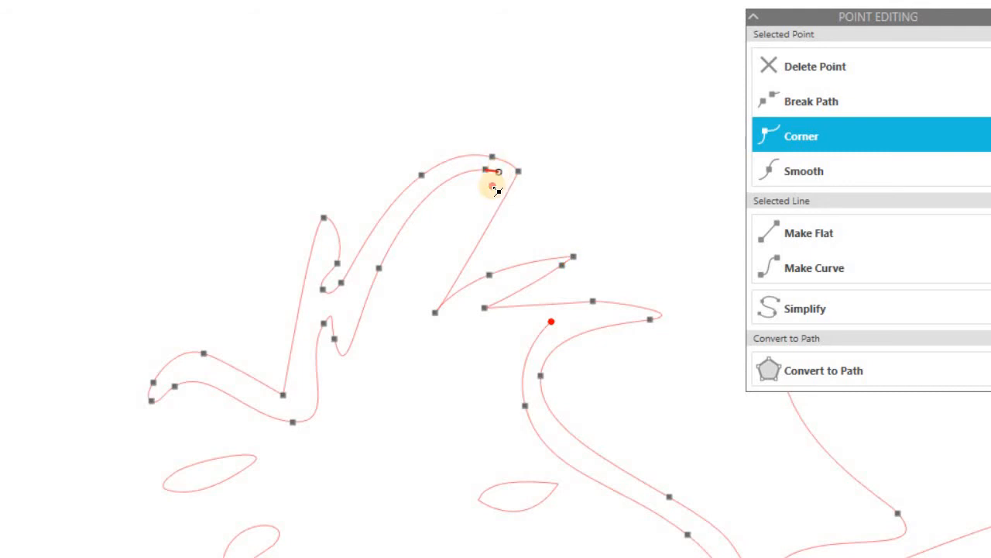
drag(500, 172, 435, 177)
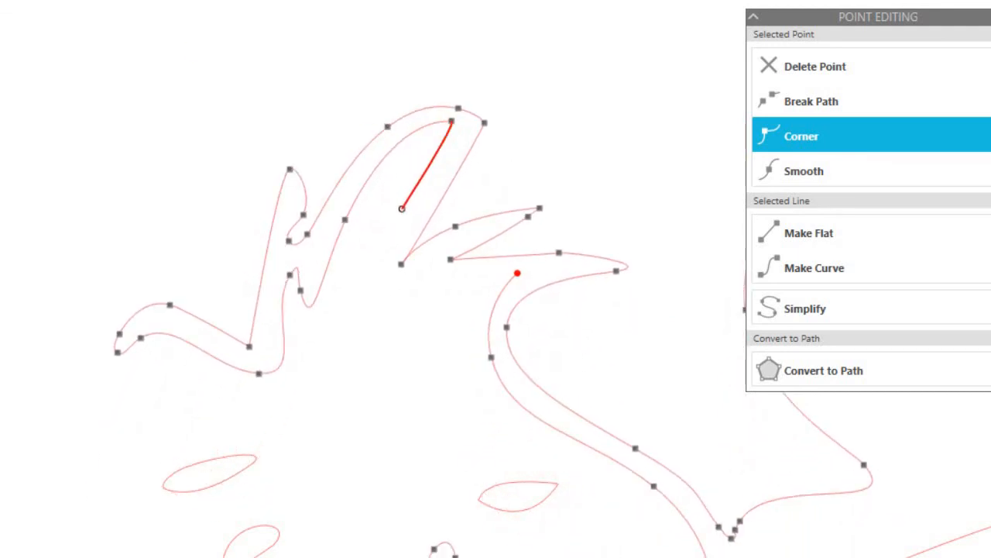
key(ctrl+z)
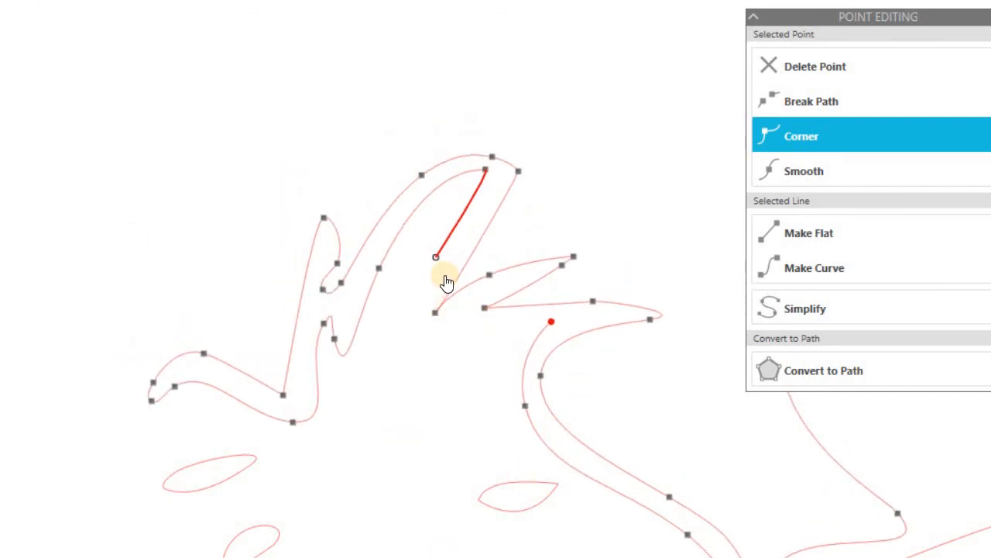
drag(438, 262, 409, 358)
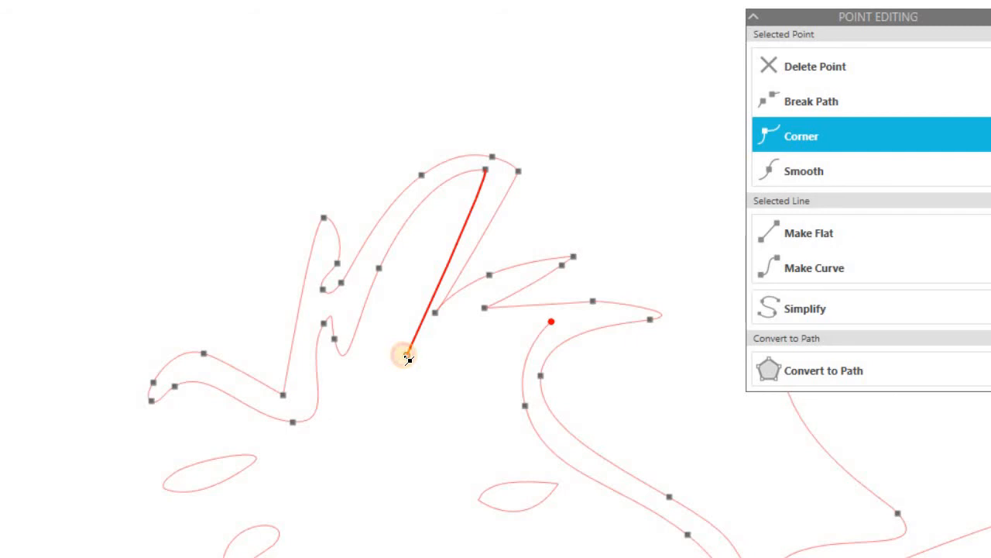
Add a point near the curl's remaining open end and join that end to the tuft's extended inner end below the feather base
click(550, 322)
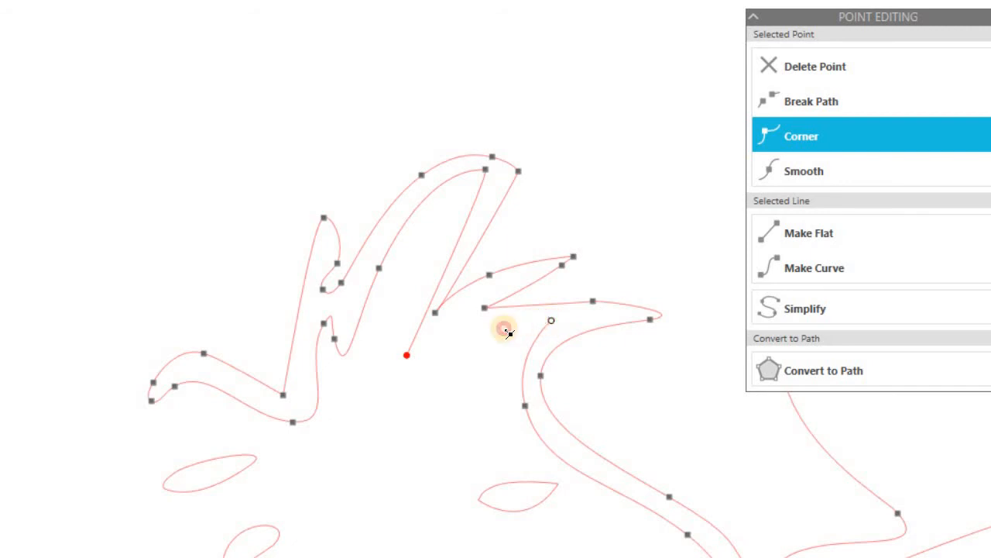
click(454, 349)
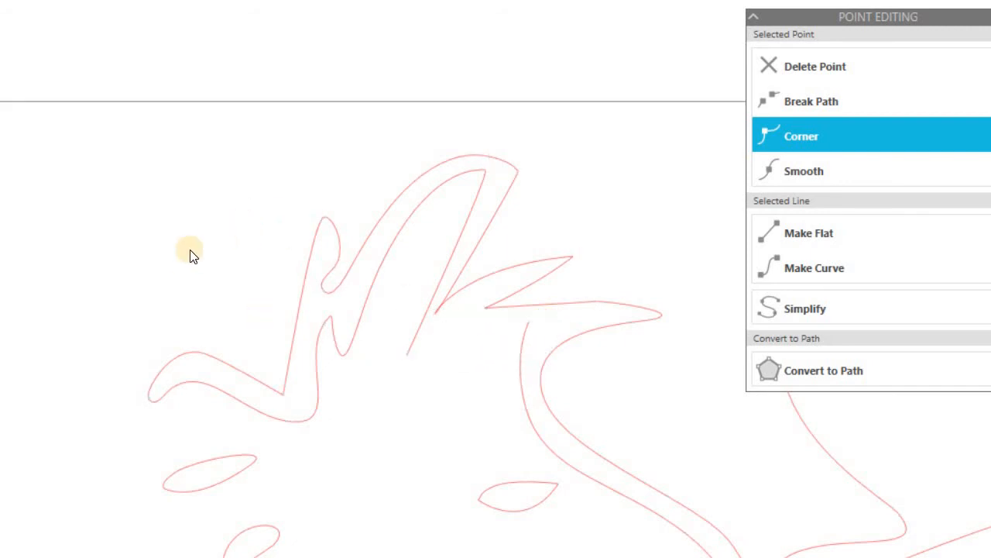
click(268, 259)
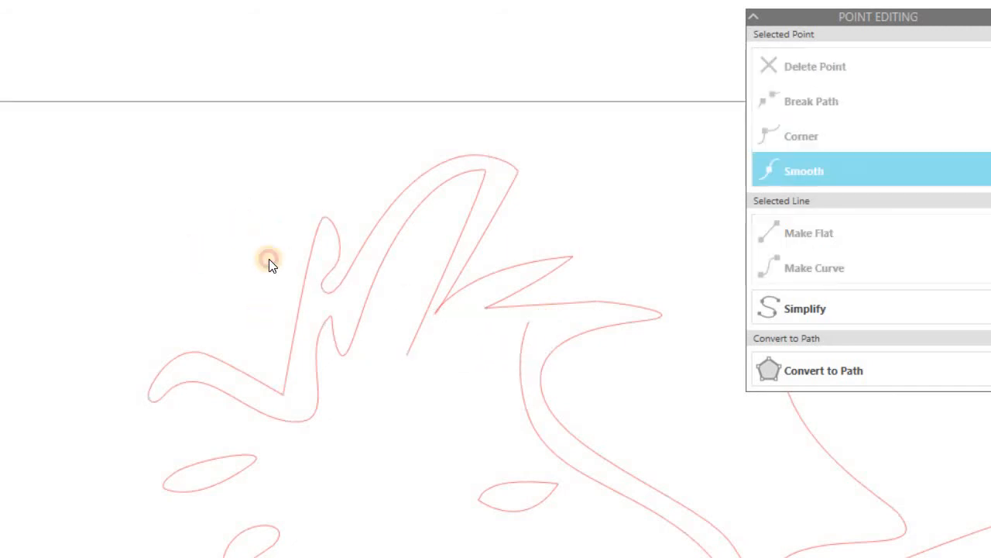
click(530, 330)
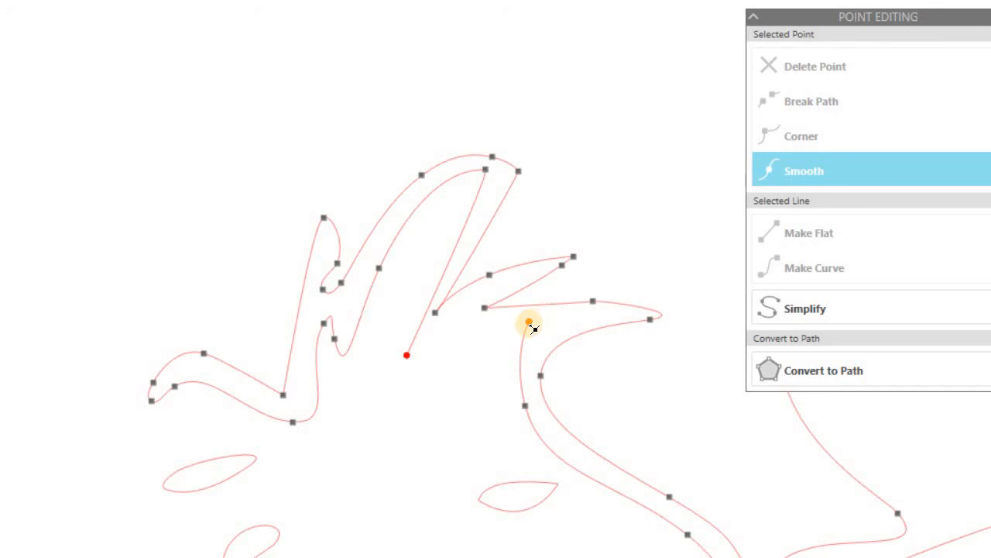
drag(533, 329, 558, 332)
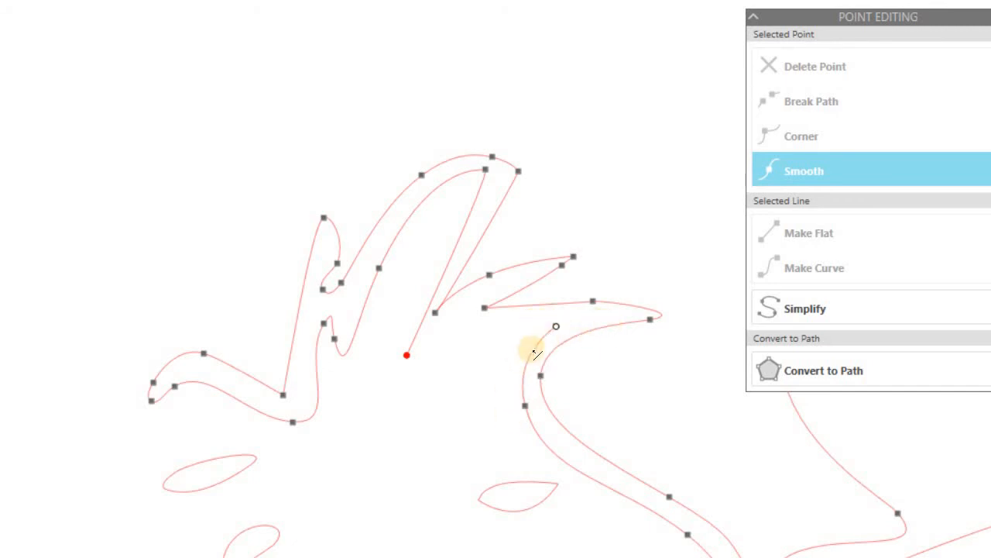
click(553, 334)
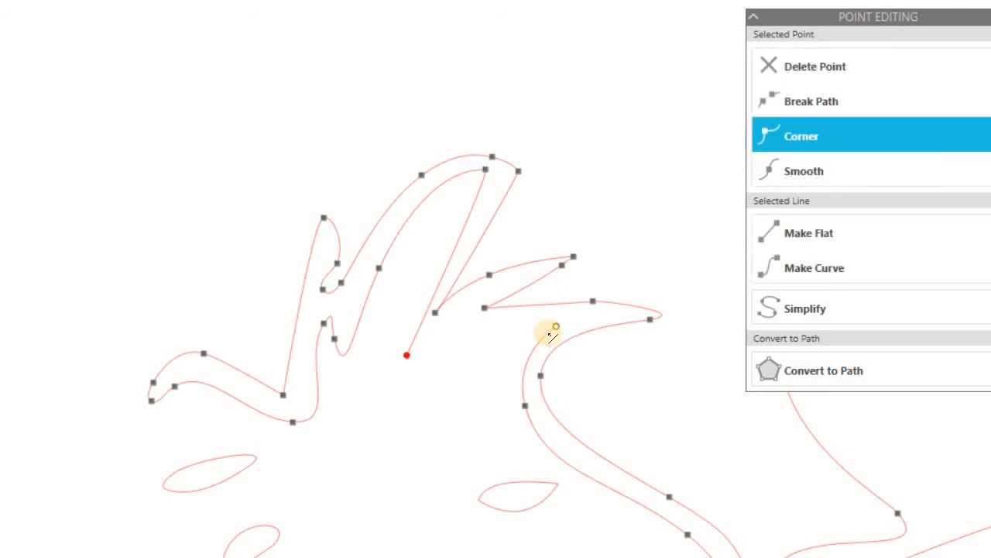
click(548, 336)
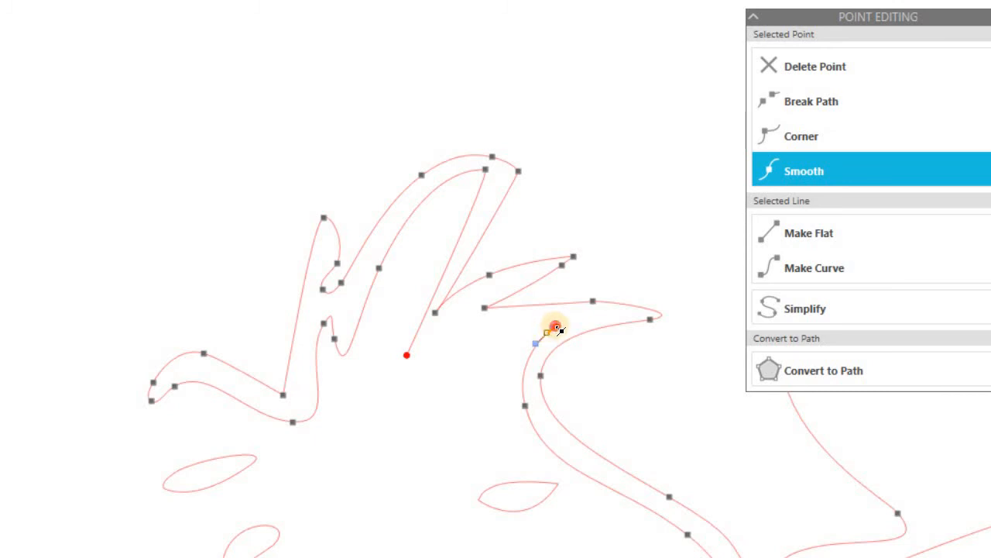
drag(549, 325, 407, 355)
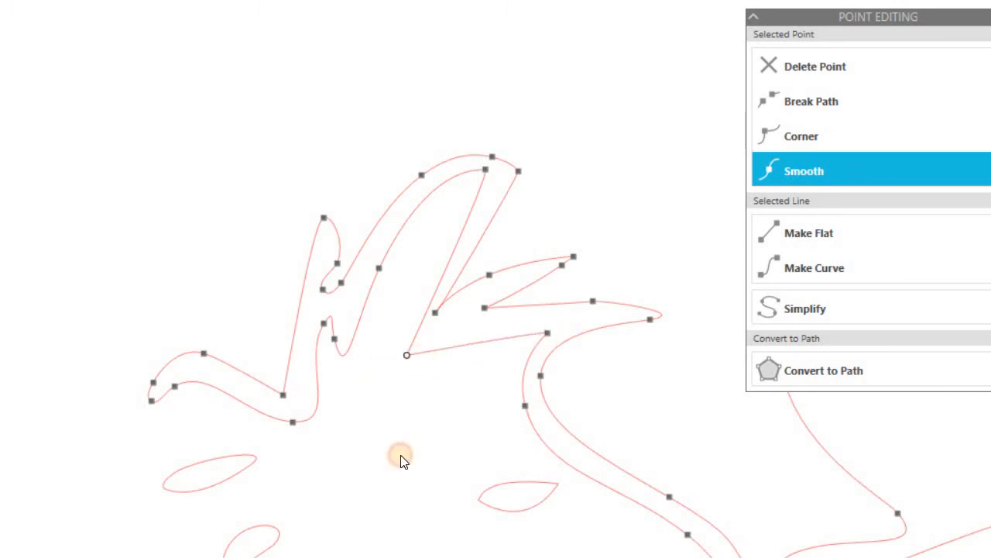
click(423, 398)
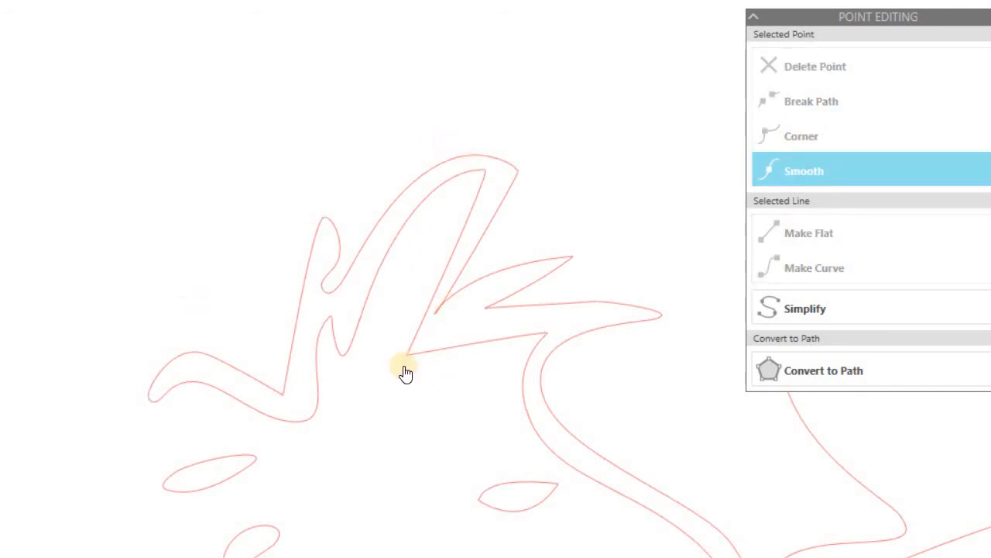
Cut open the tip of Woodstock's short front hair tuft and the upper edge of the loose feather below it with the Knife
scroll(373, 393, down, 1)
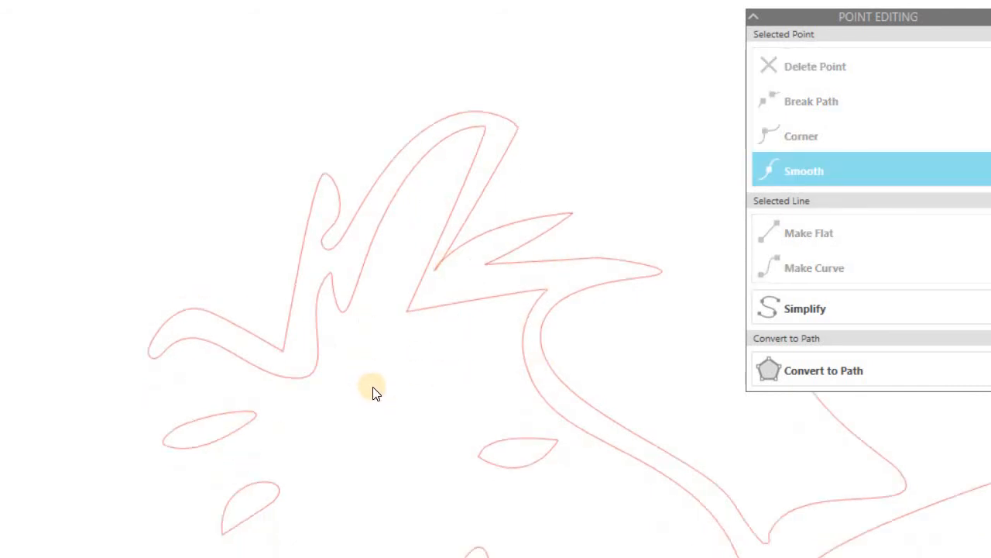
scroll(373, 392, down, 4)
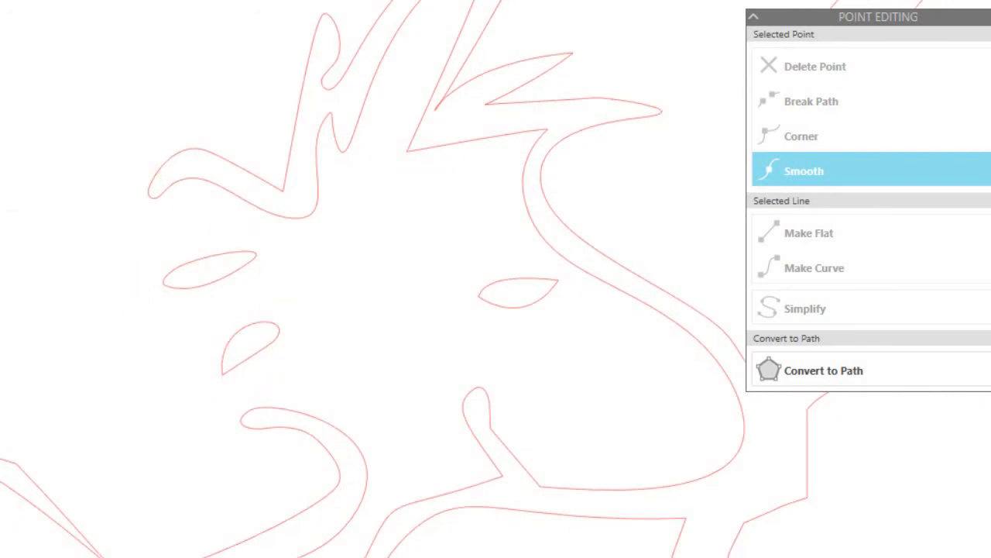
click(156, 189)
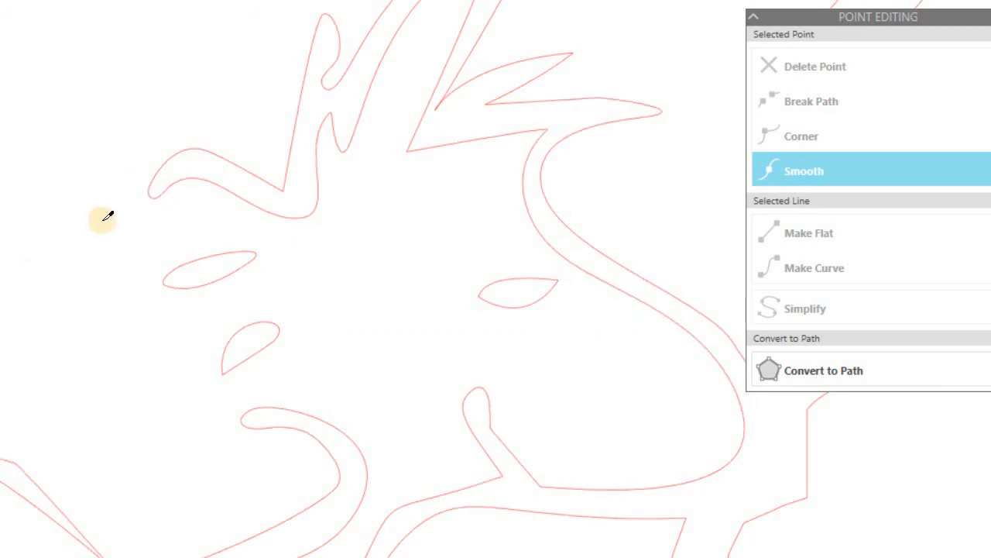
click(157, 192)
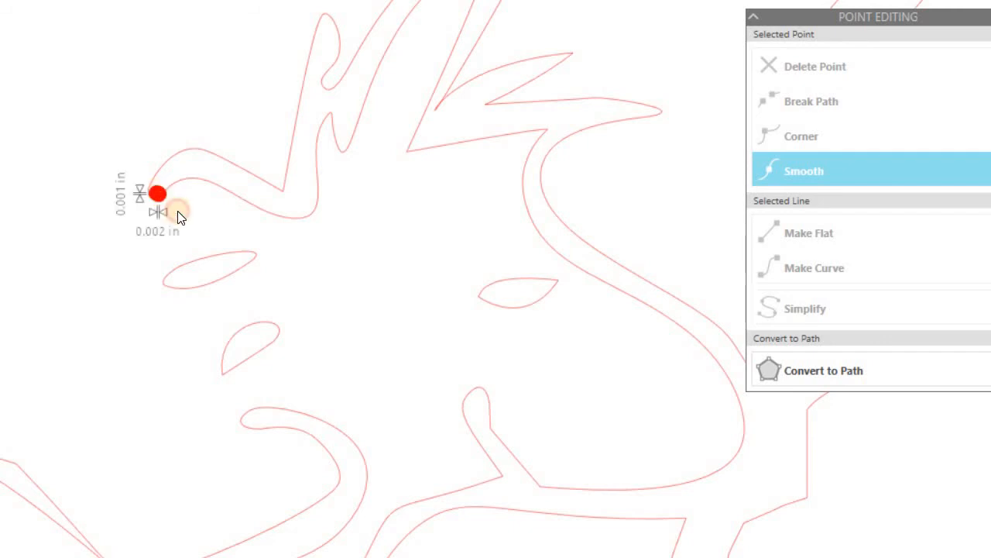
drag(223, 242, 189, 214)
drag(237, 253, 226, 247)
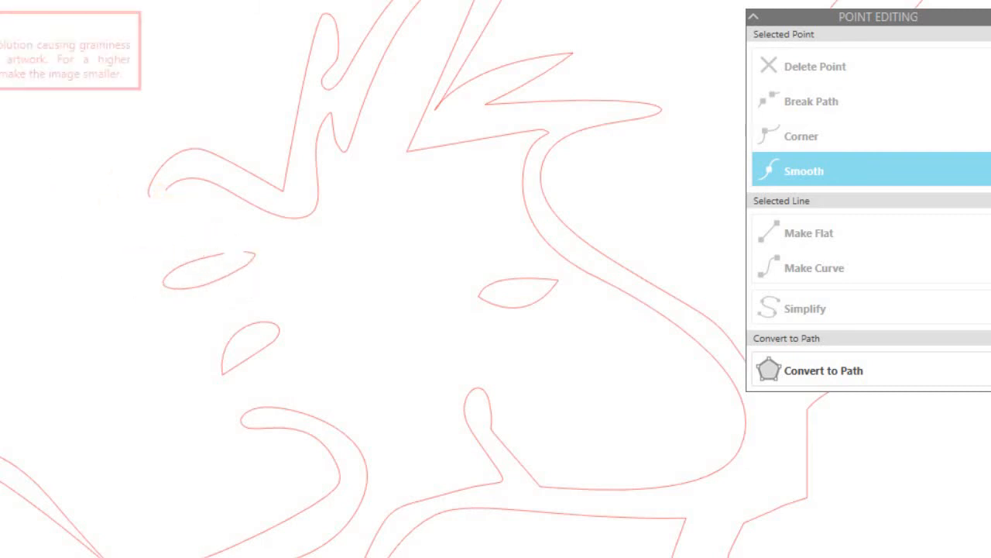
Combine the outline and the opened feather below the front tuft into one compound path
click(196, 184)
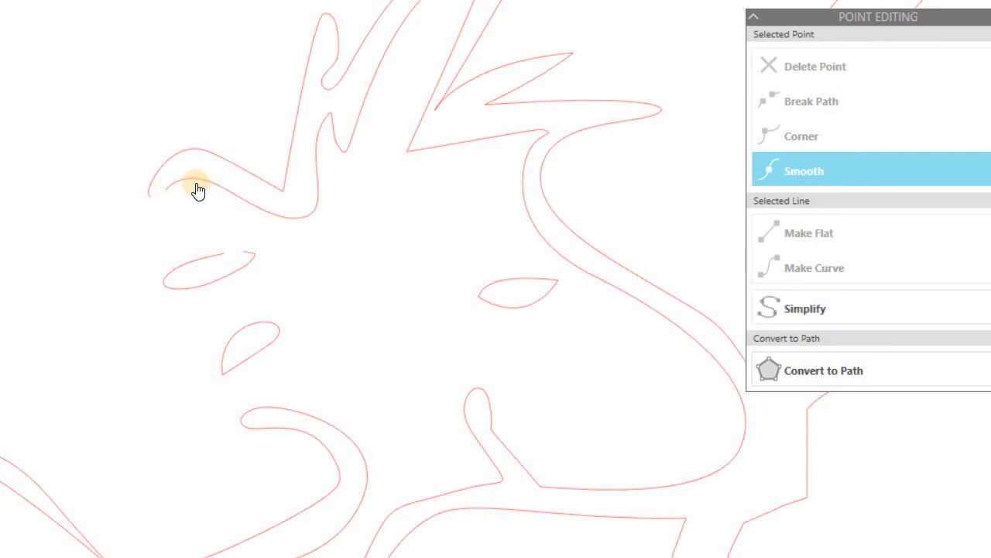
click(192, 269)
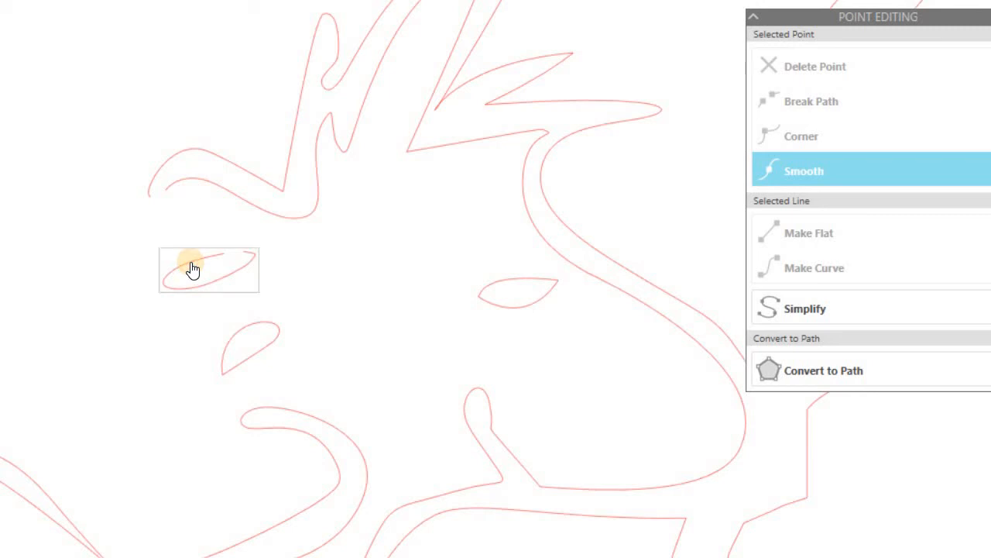
right_click(193, 268)
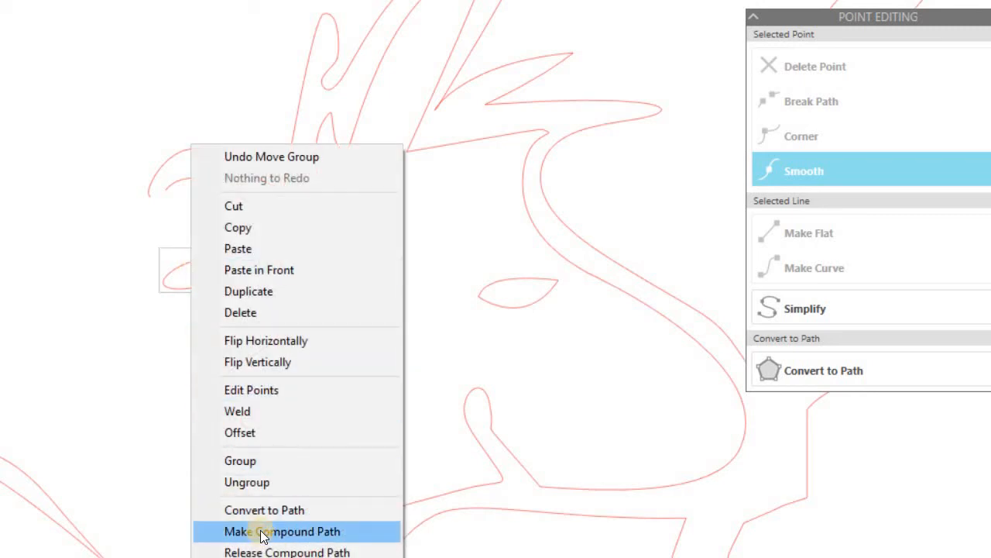
Open the compound path for point editing and join the front tuft's outer open end to the feather's nearer open end
click(168, 196)
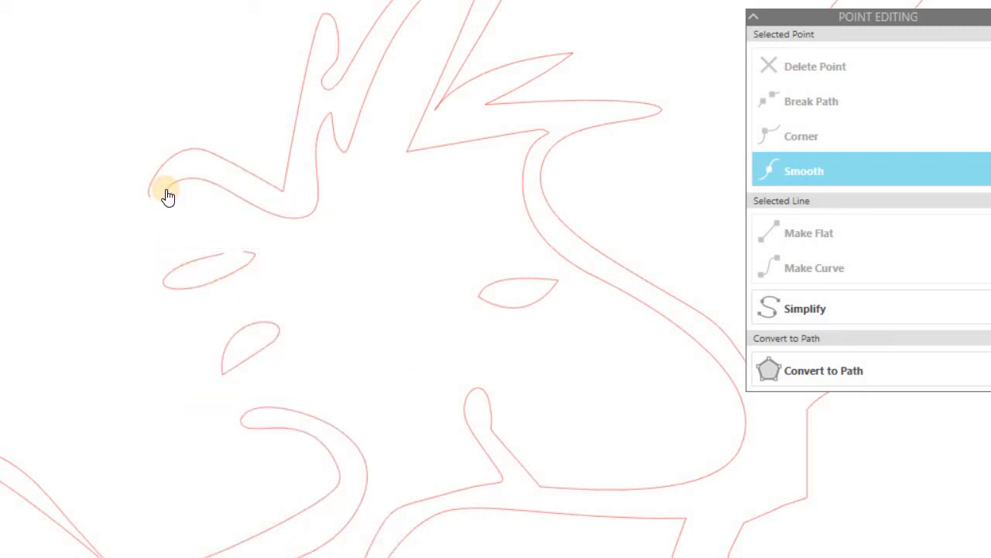
click(178, 182)
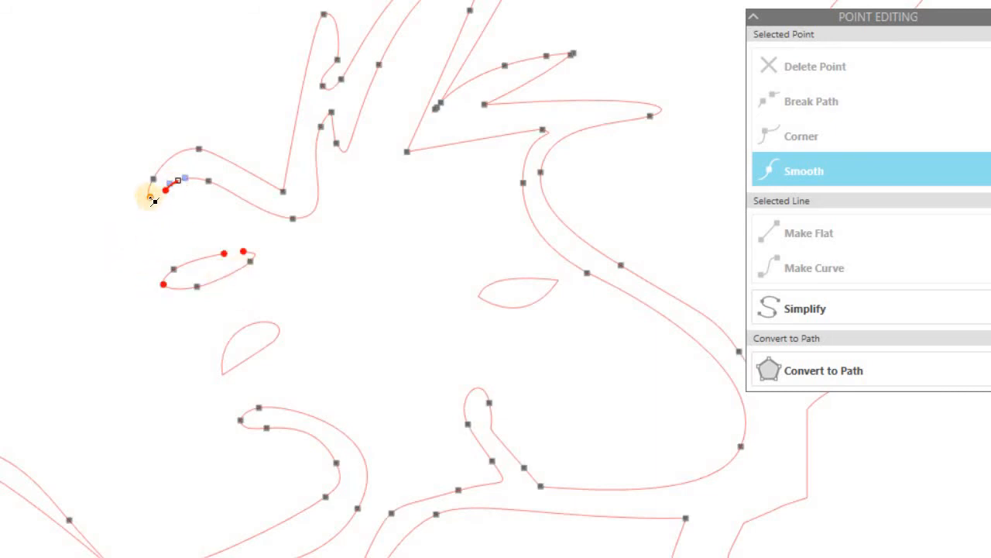
click(151, 198)
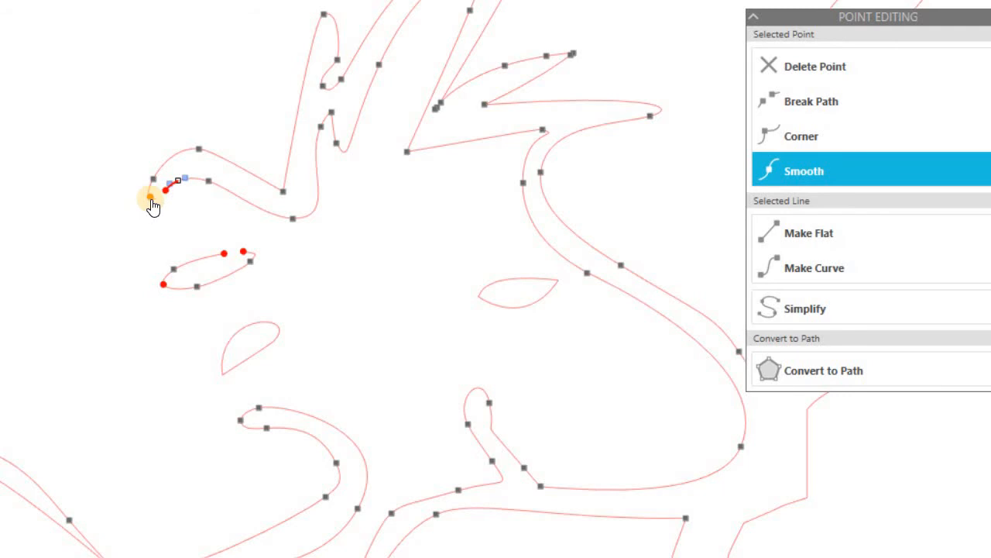
drag(151, 199, 223, 254)
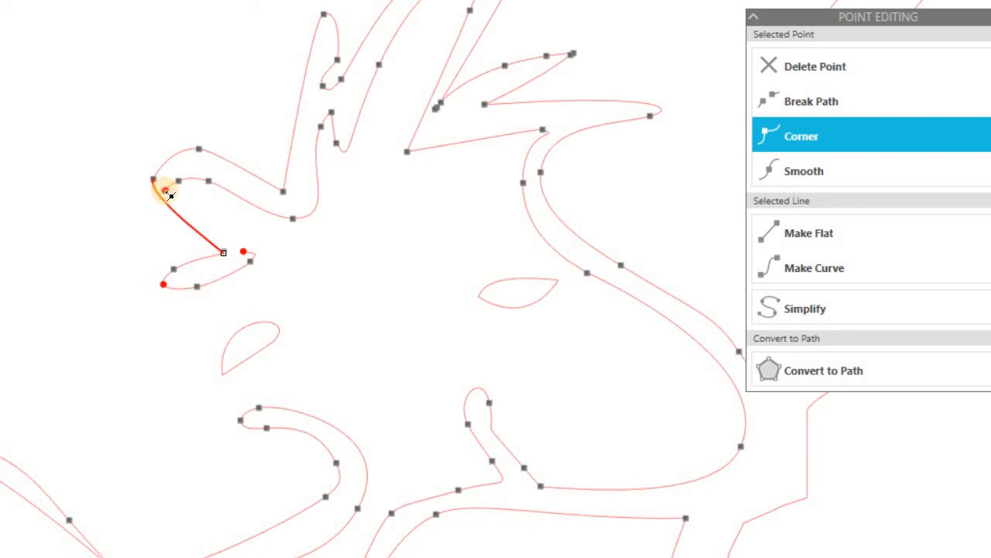
Add a point near the front tuft's inner open end and join that end to the feather's remaining open end
drag(163, 190, 179, 208)
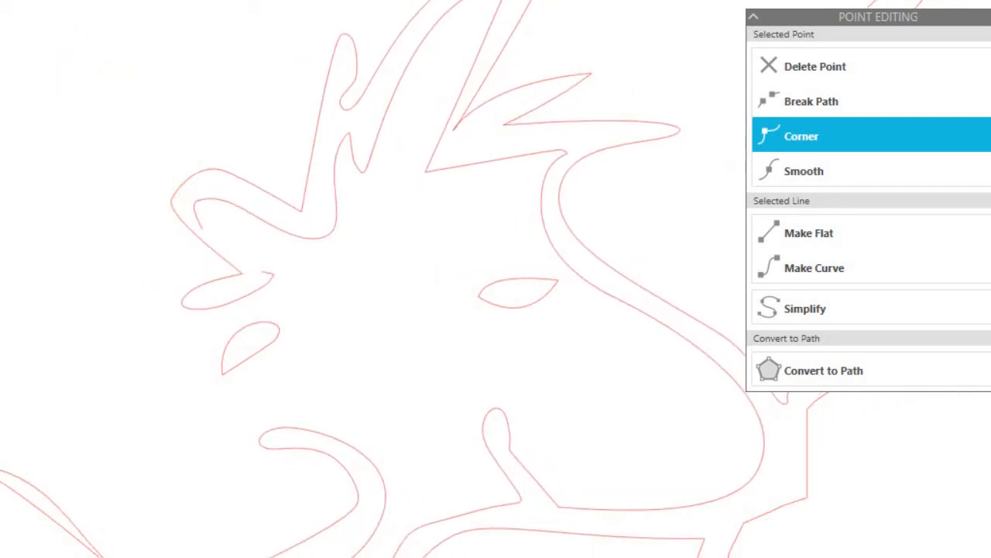
drag(207, 244, 243, 279)
key(ctrl+z)
key(ctrl+z)
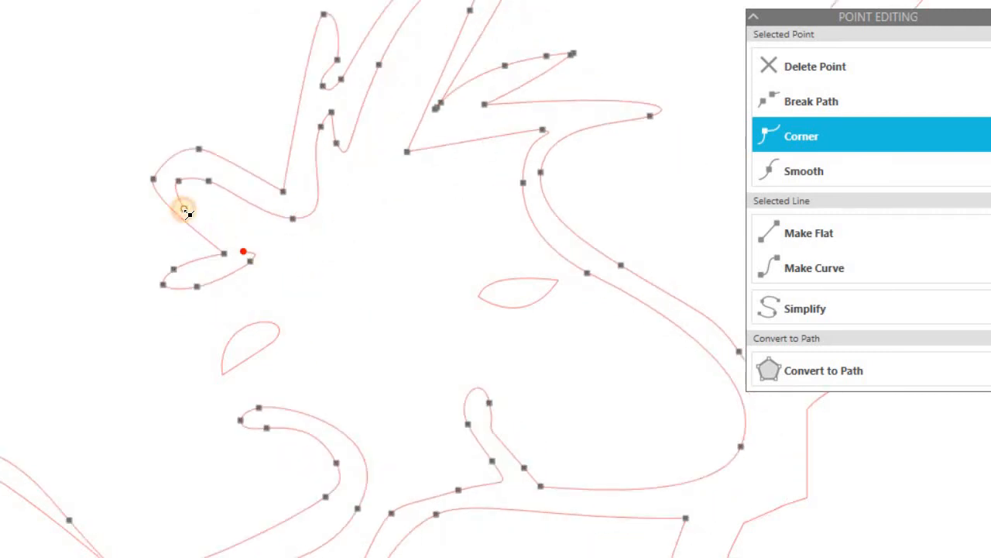
drag(186, 211, 246, 257)
click(148, 201)
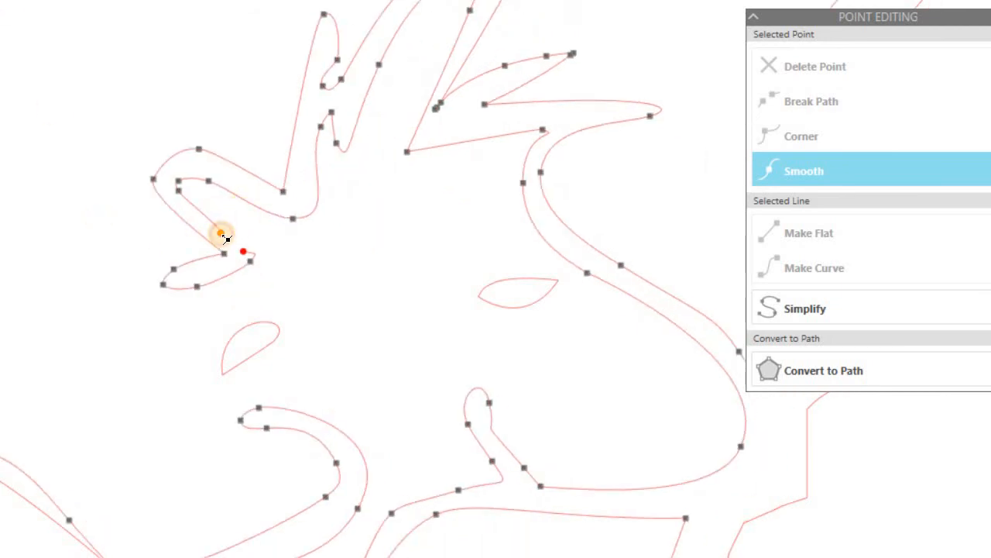
drag(222, 235, 244, 252)
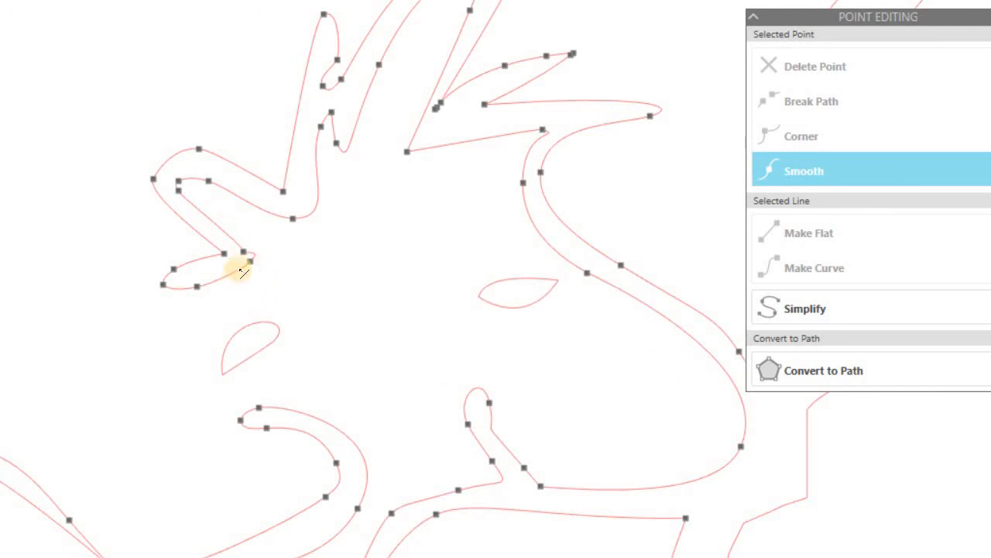
click(317, 269)
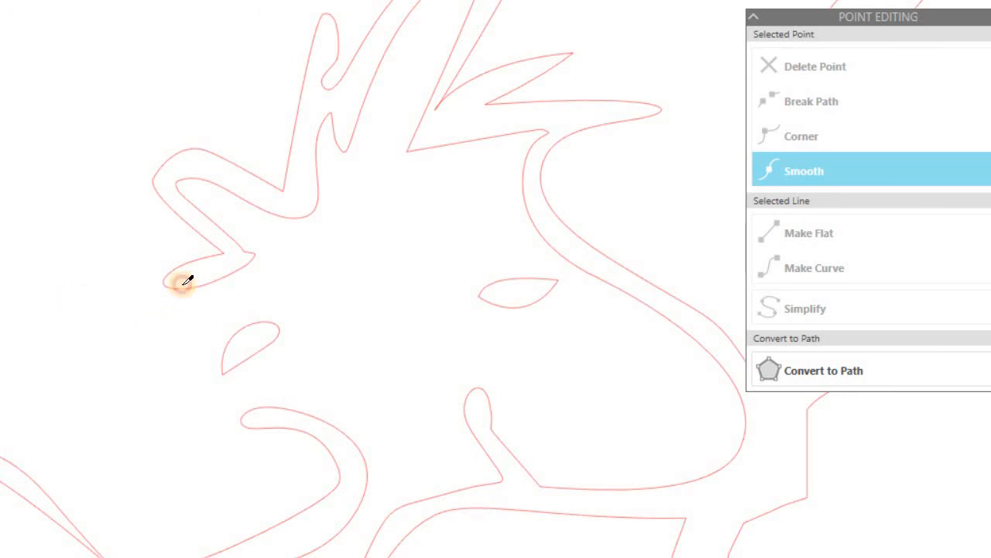
Cut open the connected feather's lower edge and the next loose feather's upper edge with one Knife stroke, then open the outline for point editing
drag(181, 283, 264, 327)
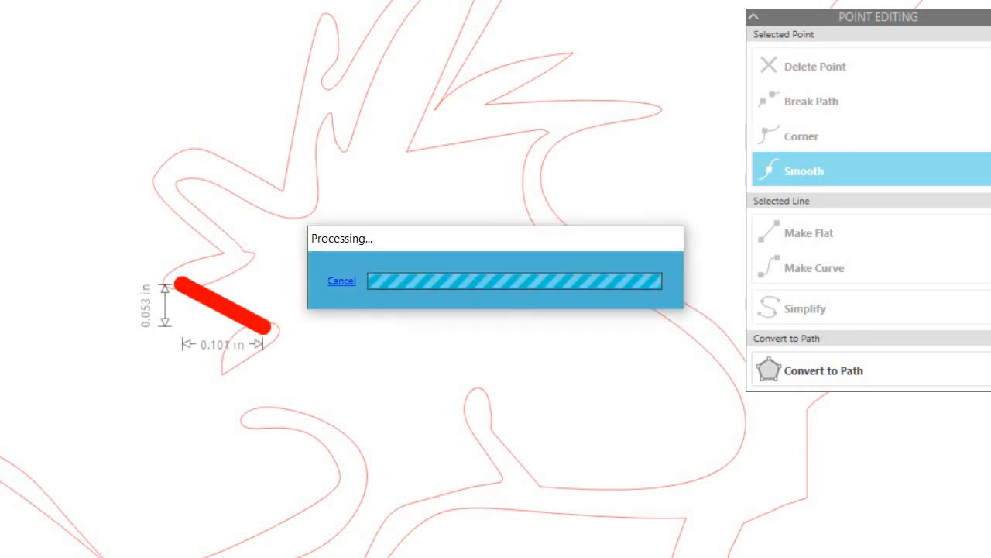
click(224, 281)
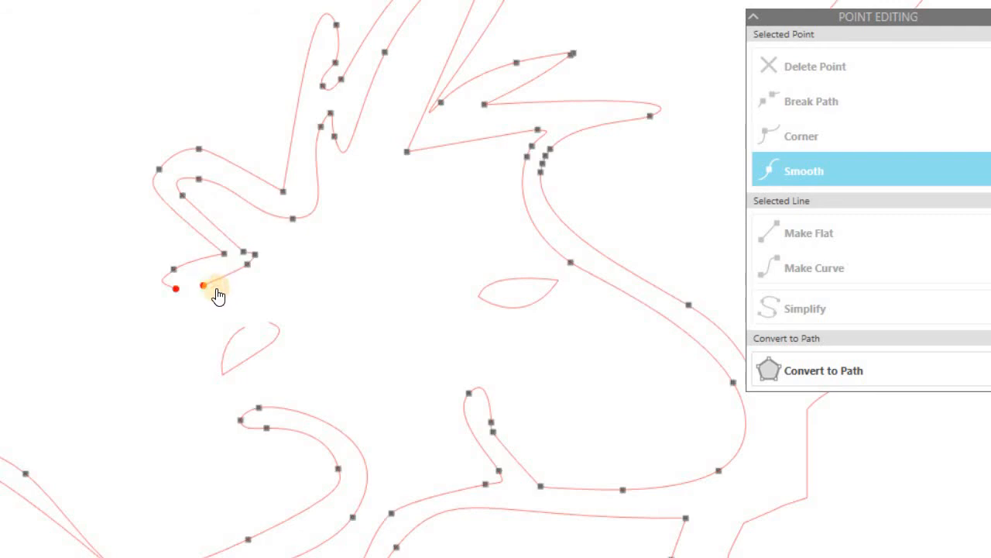
Try to combine the outline and the opened loose feather below the front tuft into one compound path
click(234, 341)
click(64, 171)
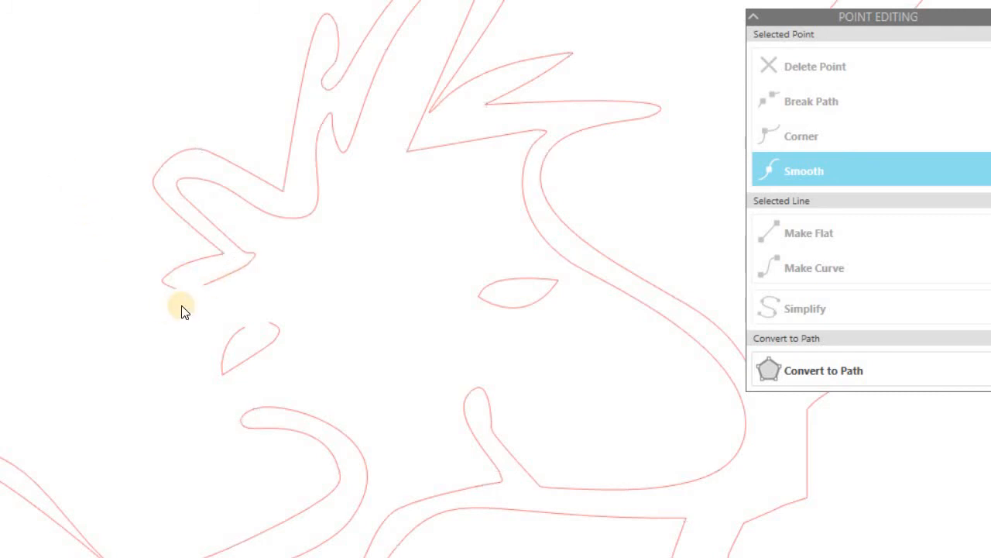
click(218, 282)
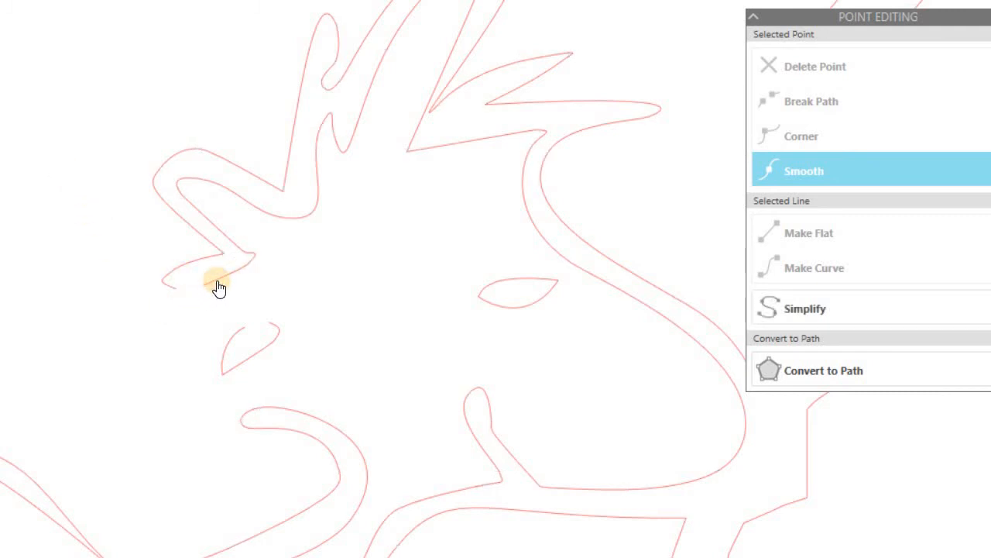
click(242, 334)
right_click(242, 332)
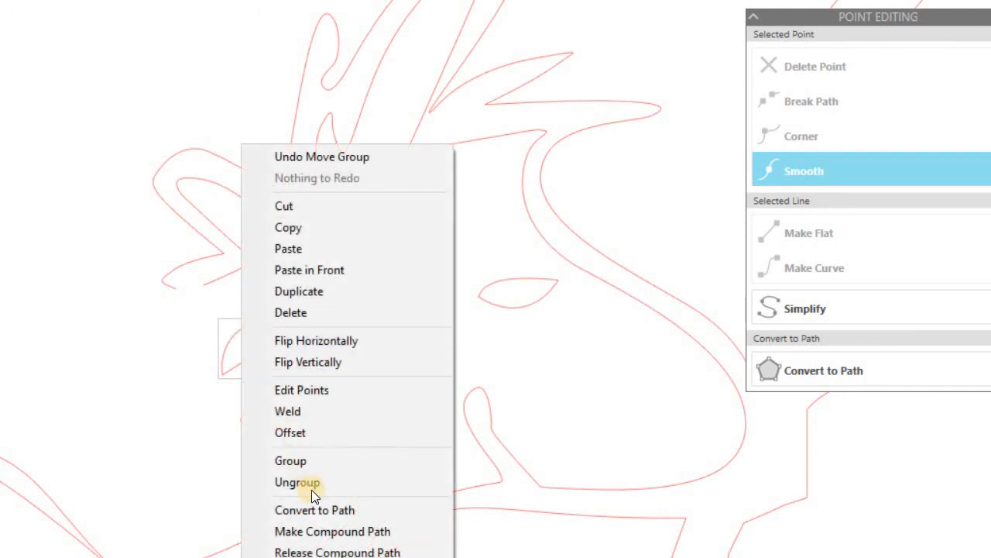
click(324, 533)
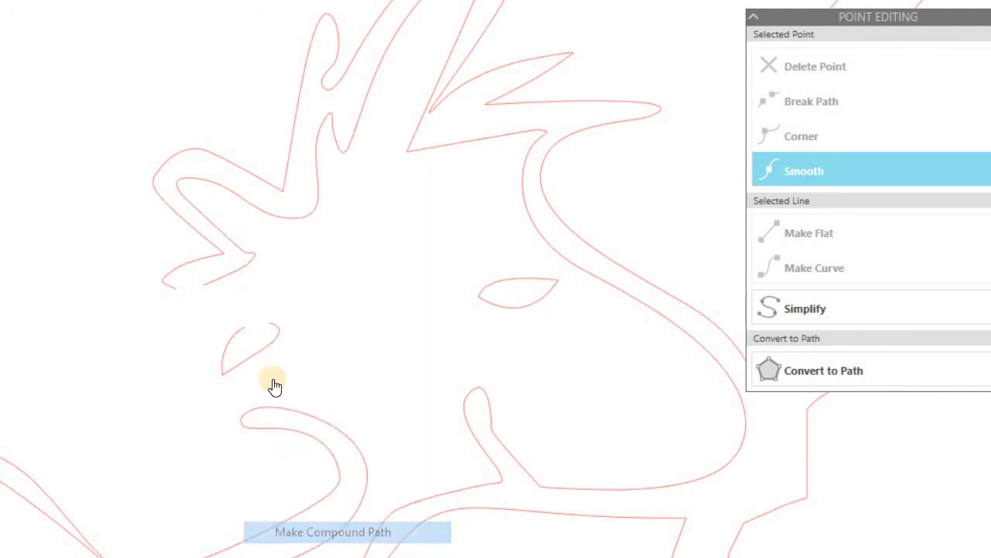
Select both the outline and the opened loose feather below it and combine them into one compound path
click(213, 285)
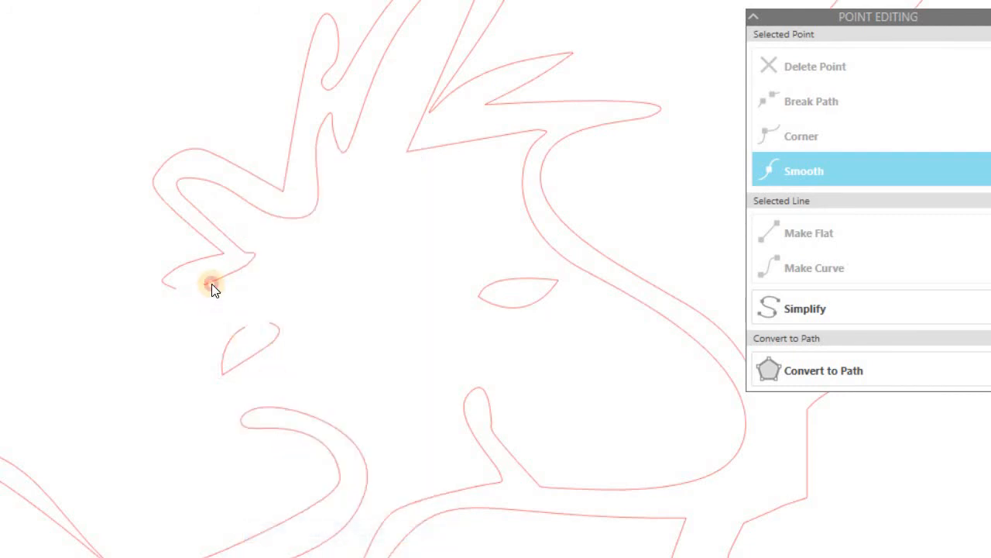
click(231, 346)
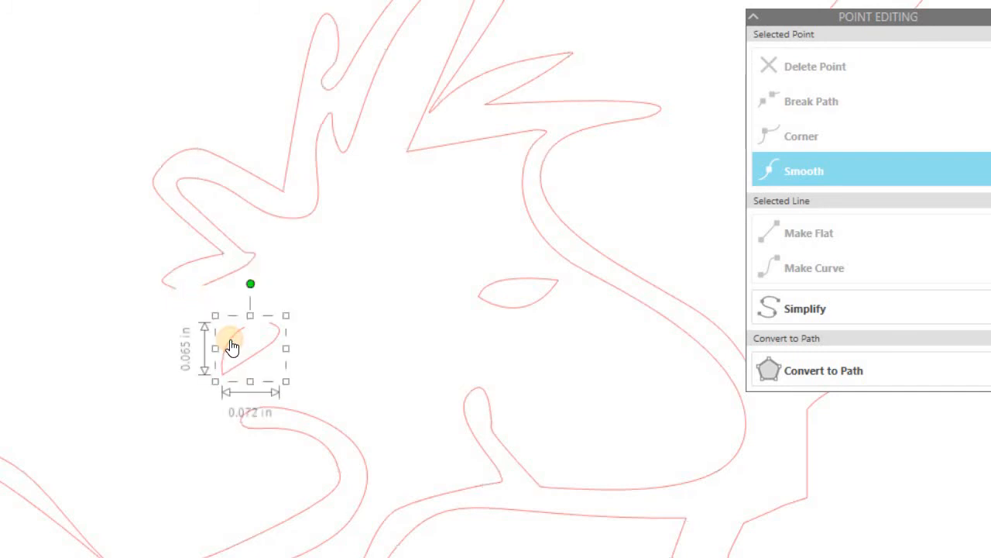
click(281, 287)
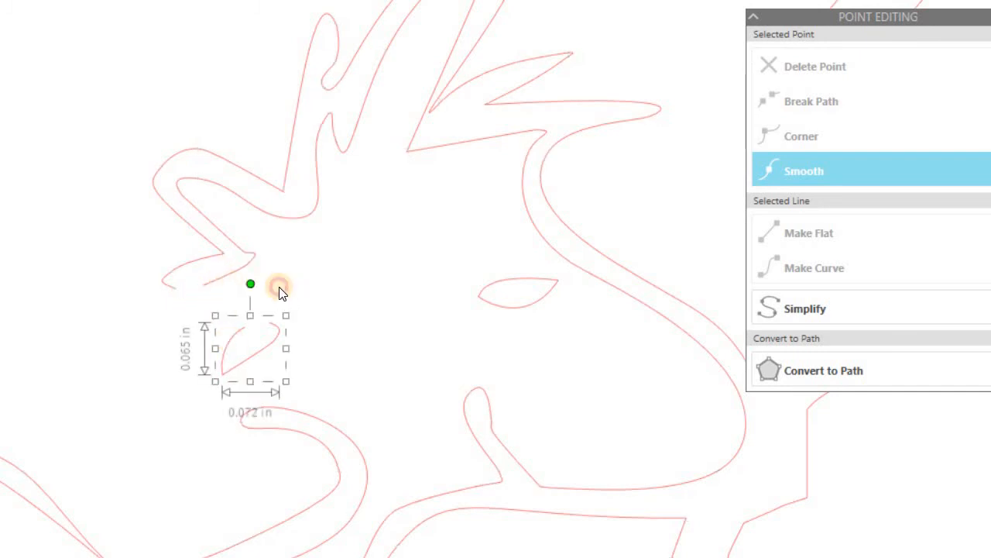
click(238, 331)
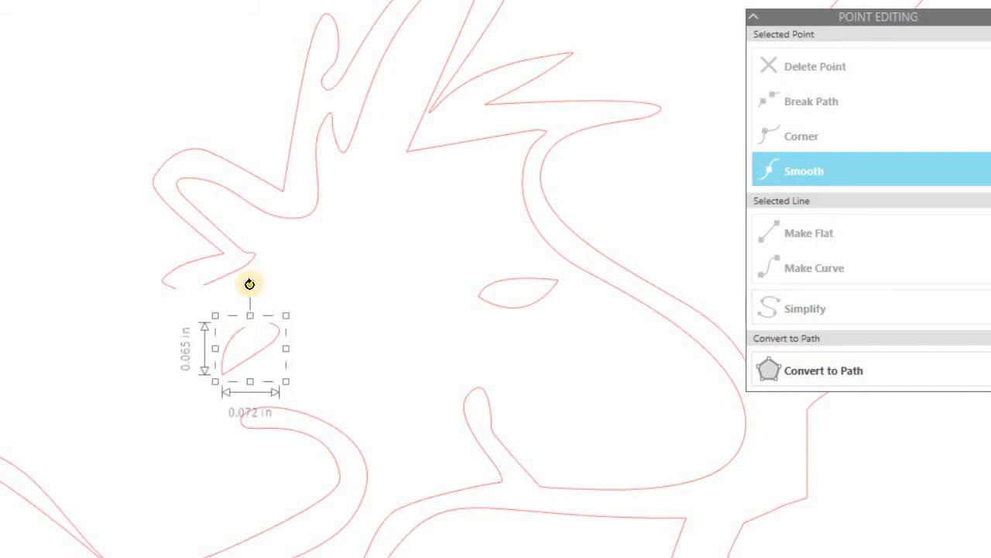
click(236, 274)
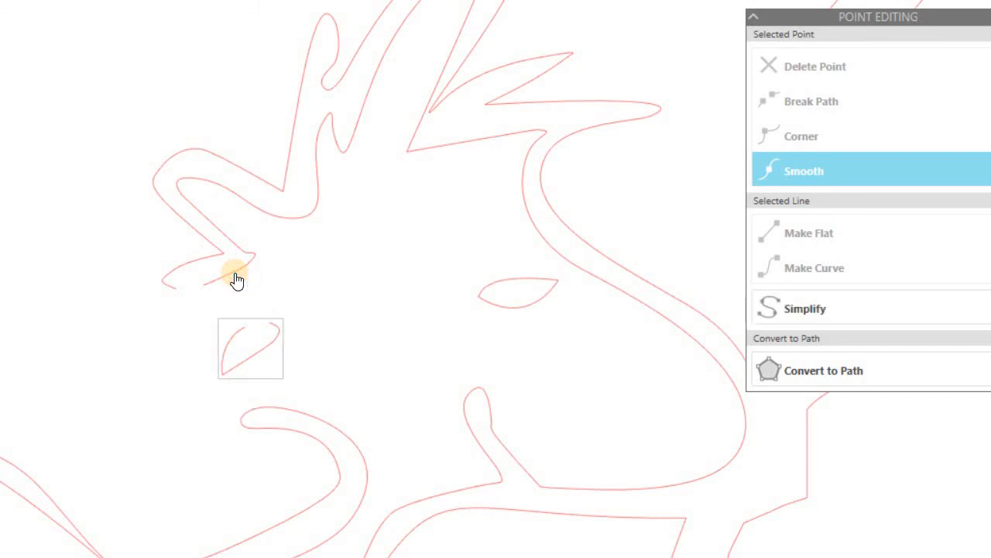
right_click(236, 276)
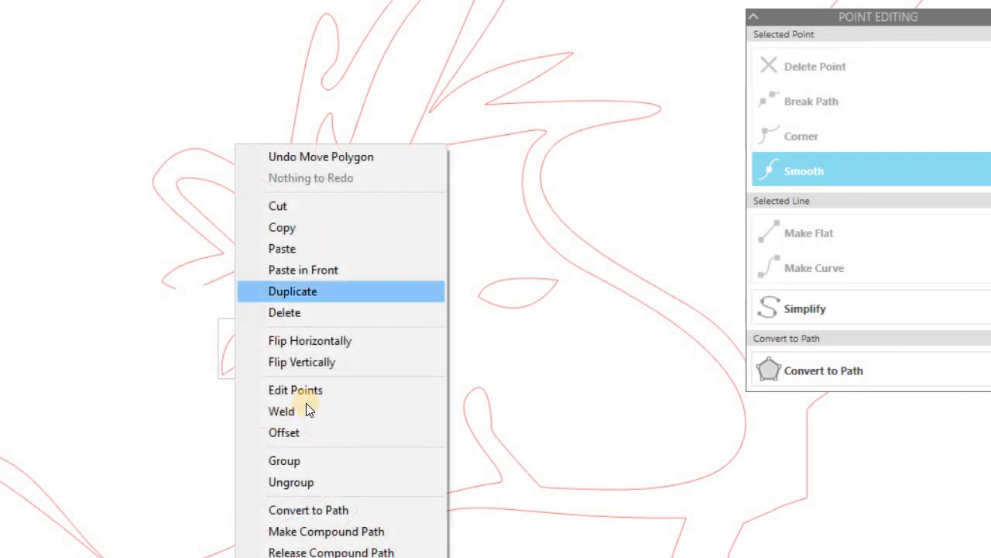
click(302, 532)
In point editing, join the outline's two open ends to the feather's open ends and move the inner point outward to even out the band
click(262, 350)
click(261, 348)
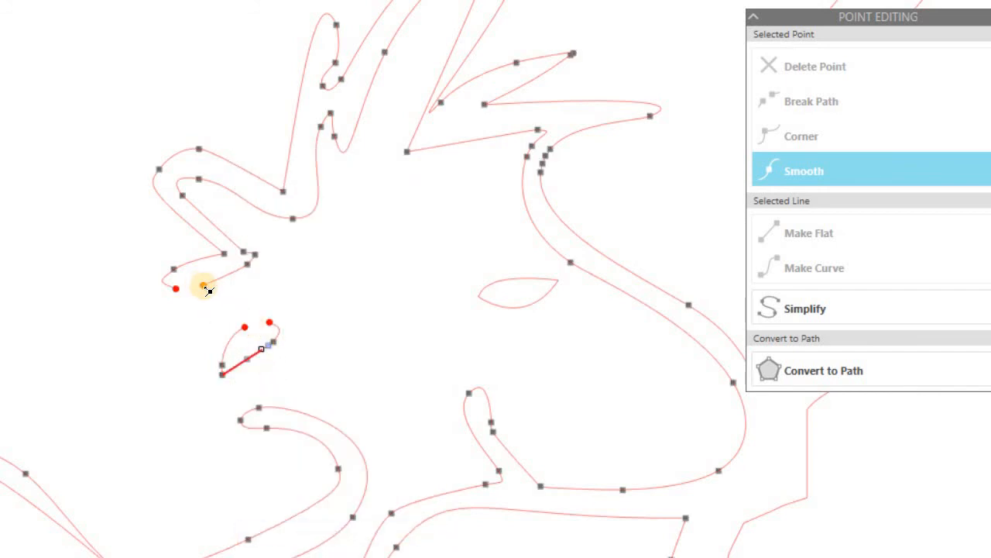
drag(204, 288, 270, 326)
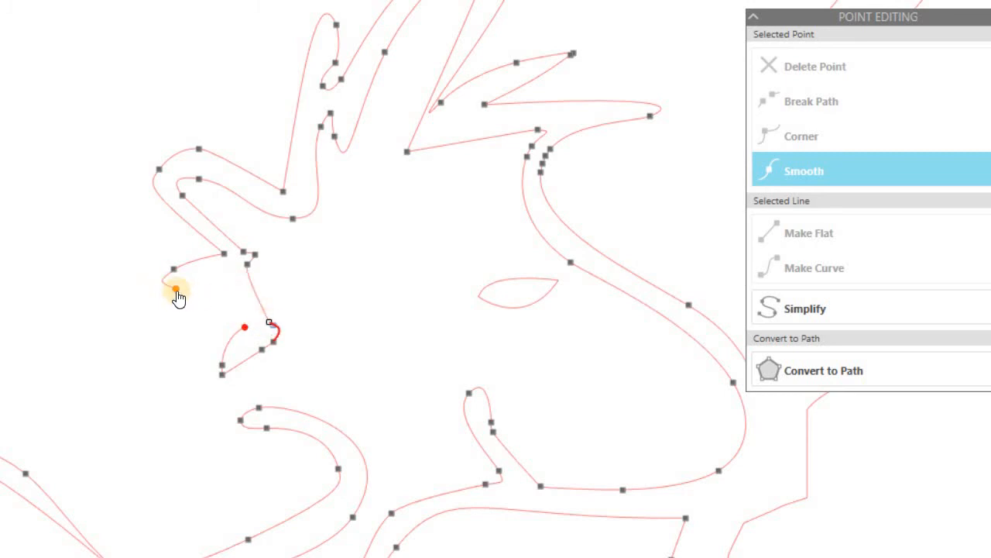
drag(180, 295, 244, 326)
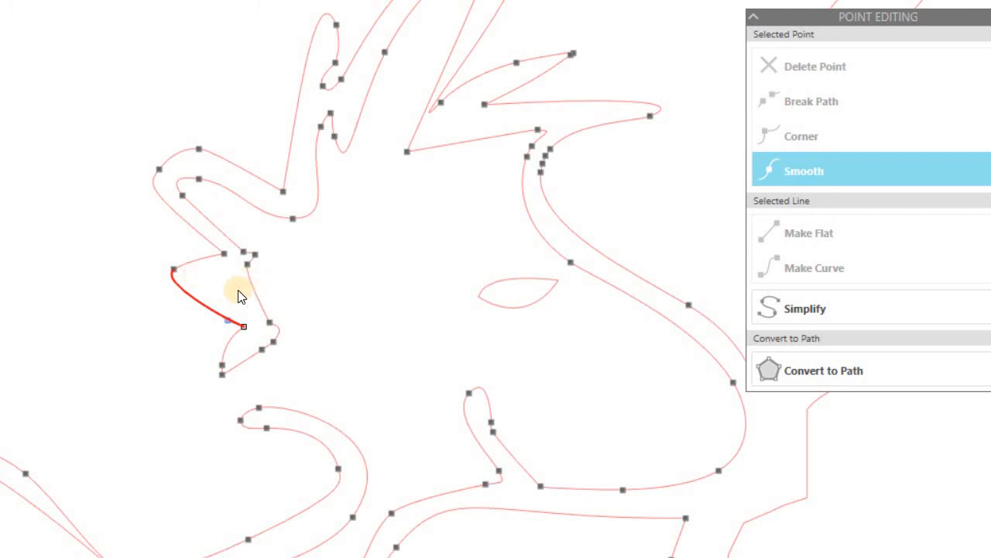
mouse_move(249, 266)
mouse_down()
mouse_move(186, 279)
mouse_move(193, 285)
mouse_move(191, 274)
mouse_up()
click(315, 295)
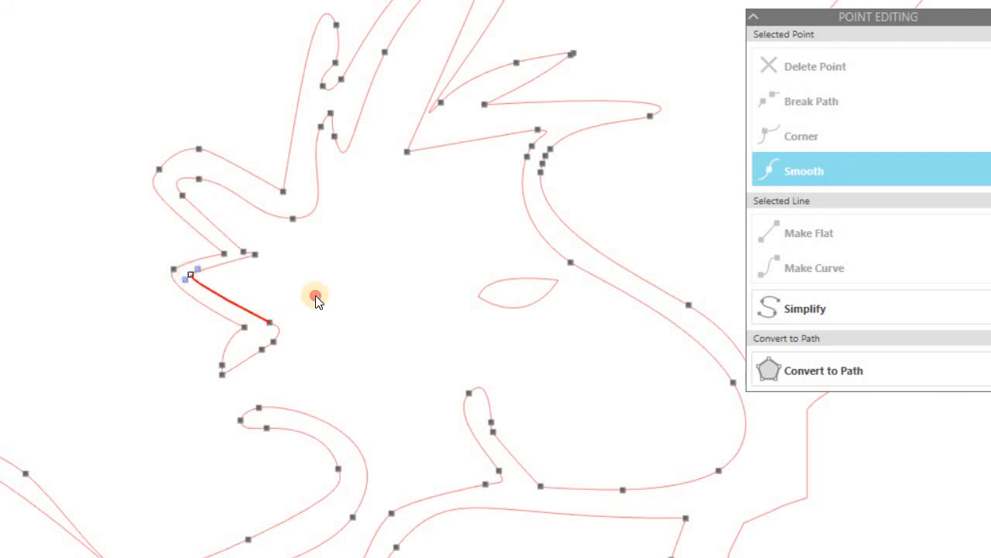
click(413, 303)
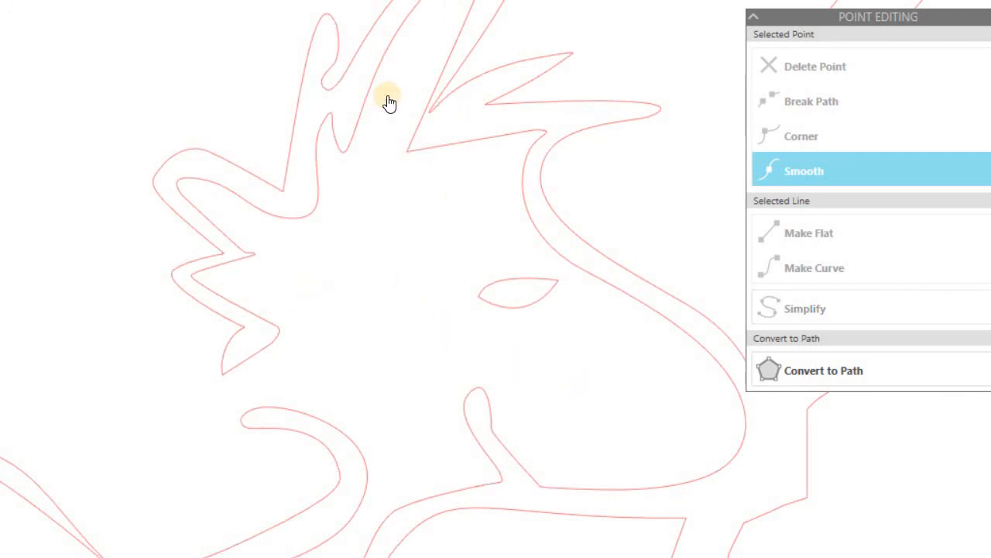
Cut open the connected feather's lower edge and the rounded end of the head curve below it with one Knife stroke
scroll(454, 203, up, 3)
scroll(452, 198, down, 3)
click(266, 342)
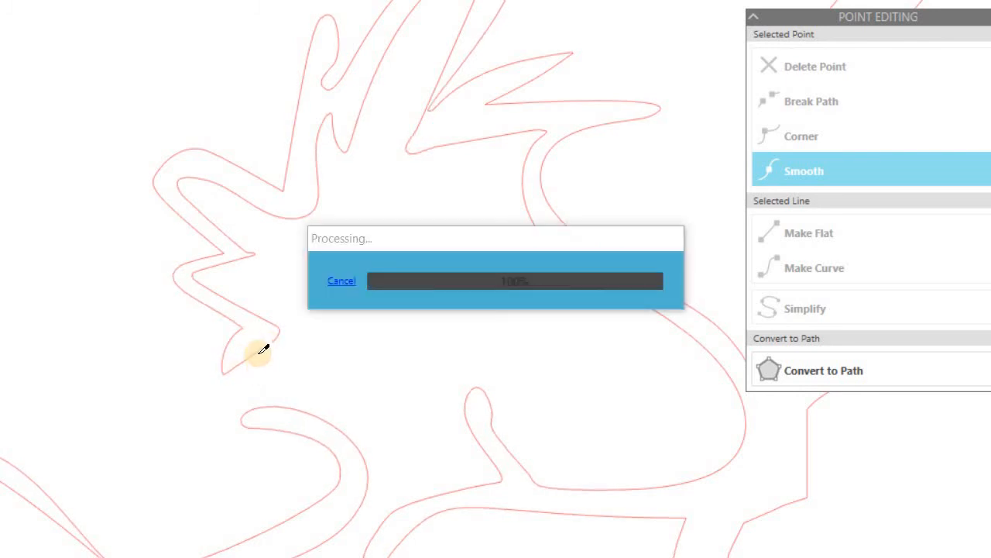
drag(251, 410, 266, 350)
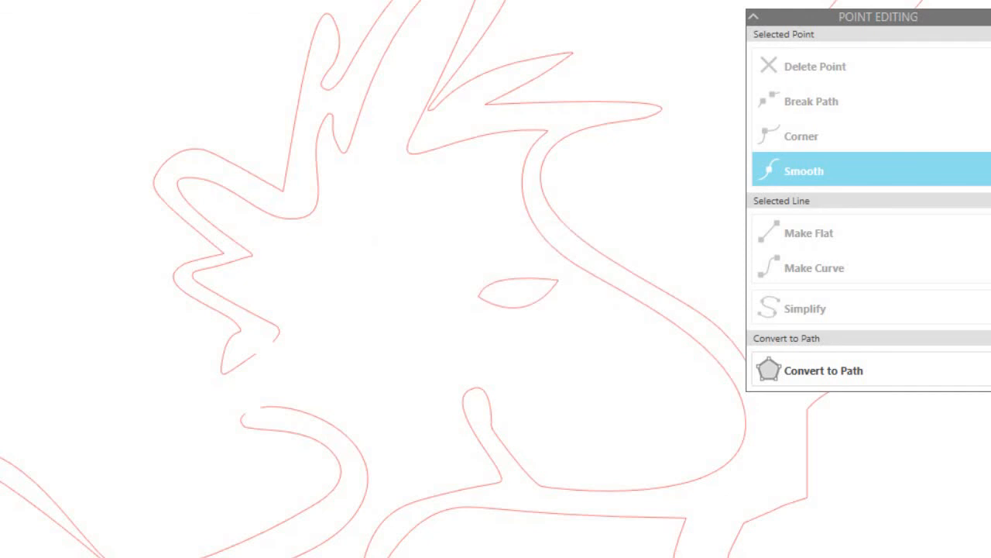
Join the inner open ends of the feather and the head curve below it, and join their outer open ends
click(281, 338)
click(262, 408)
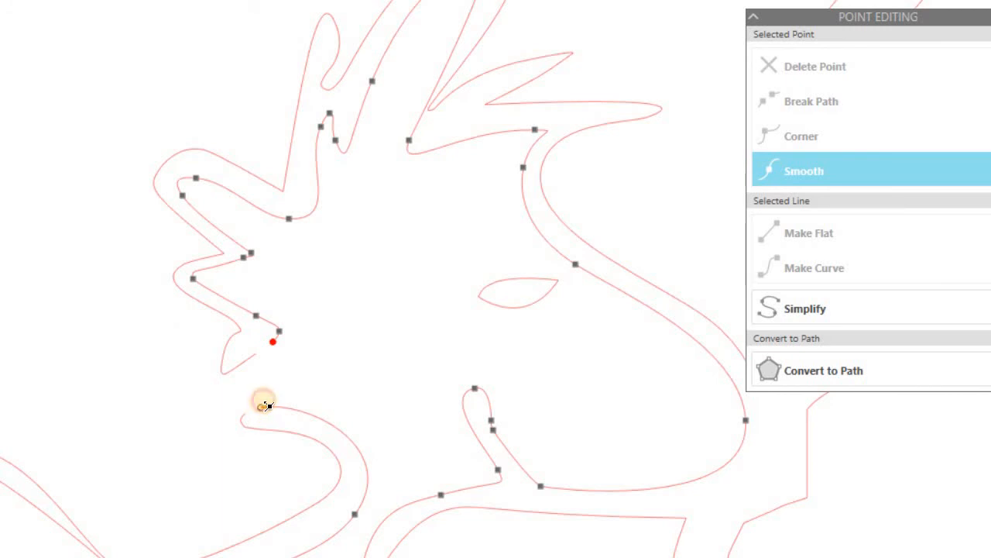
drag(262, 407, 272, 342)
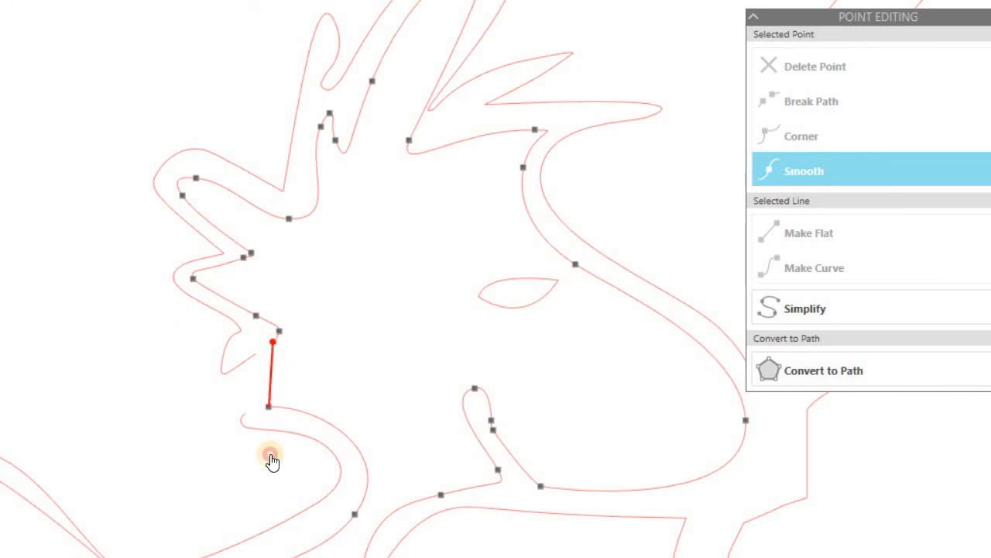
click(249, 361)
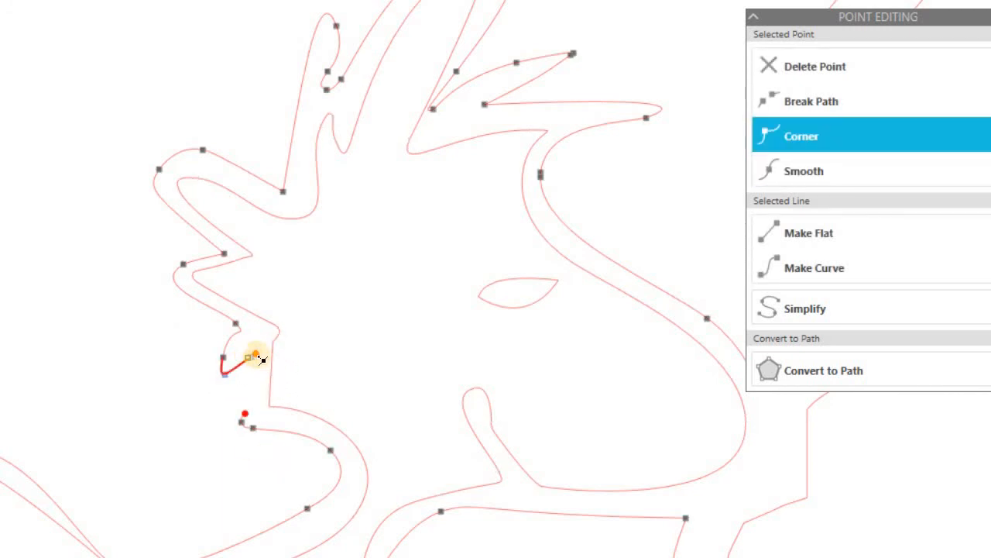
drag(261, 359, 246, 414)
click(346, 382)
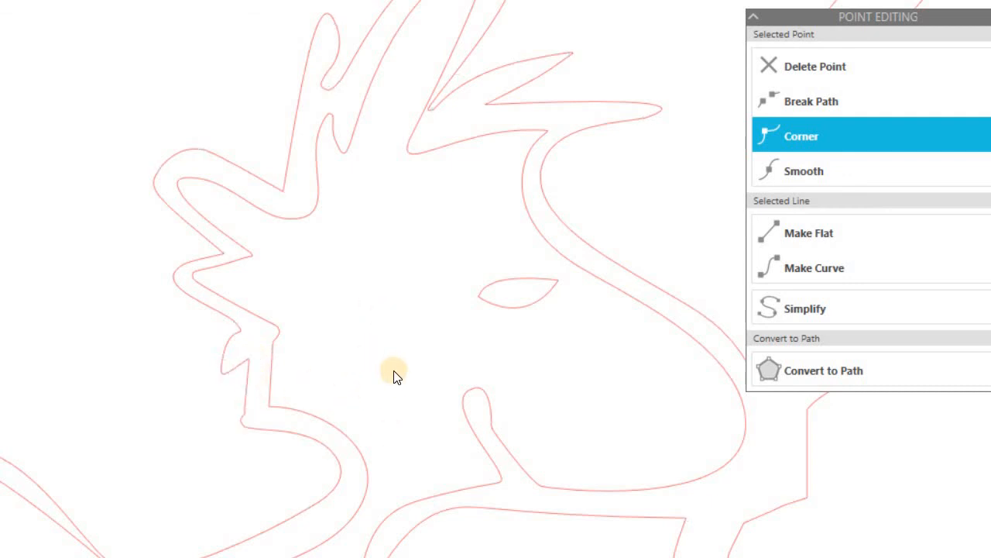
Combine Woodstock's eye and the inner head outline into one compound path
scroll(394, 376, down, 2)
scroll(391, 369, up, 1)
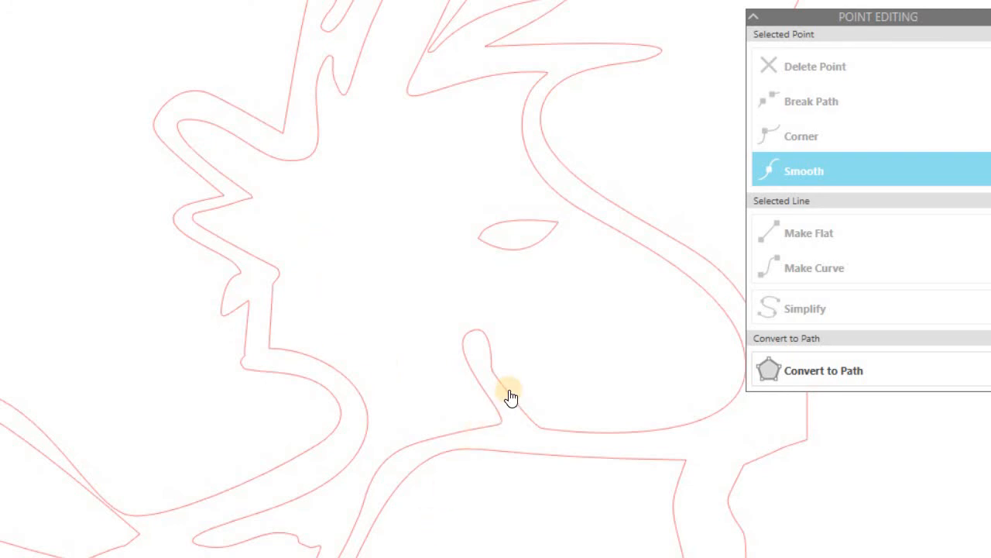
click(524, 255)
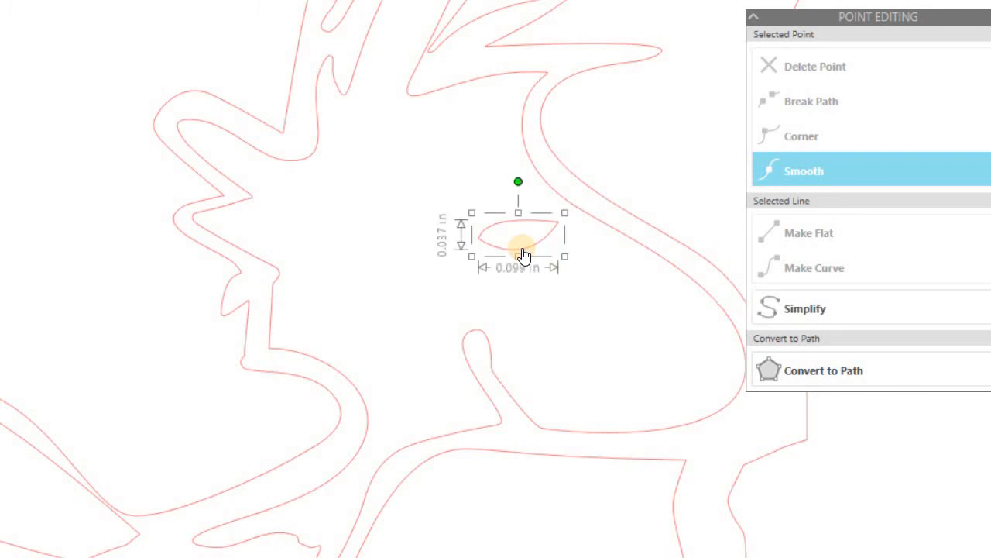
click(497, 381)
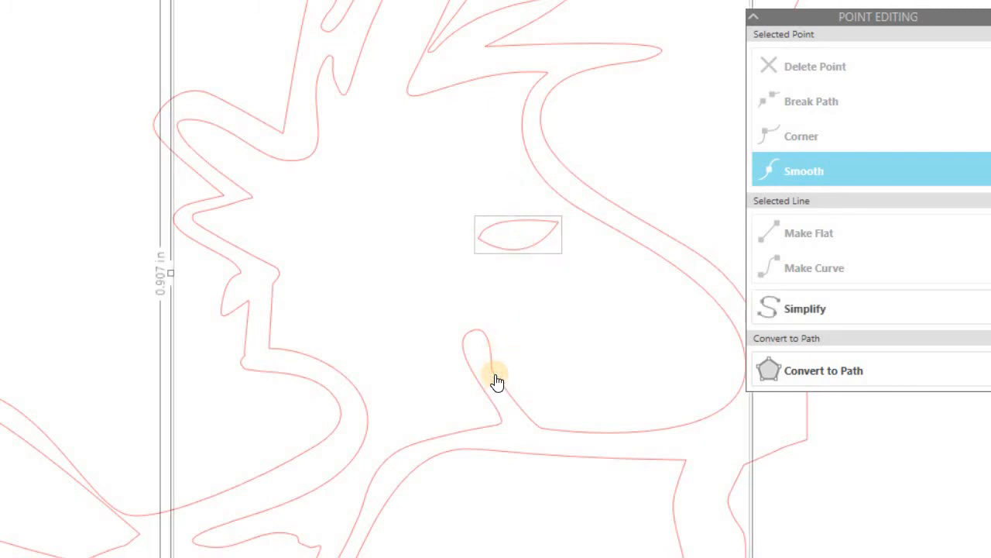
right_click(495, 374)
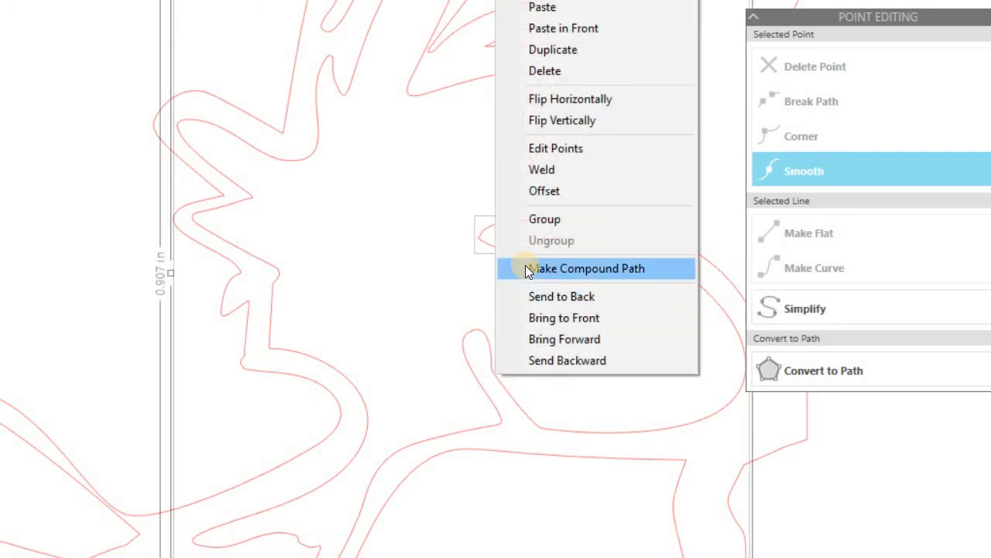
click(525, 268)
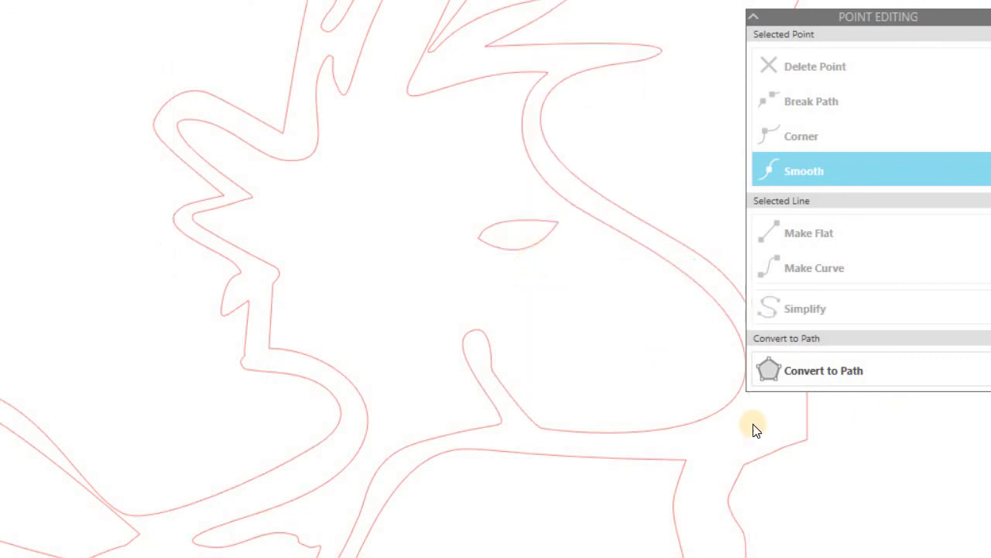
Try a bright yellow fill on Woodstock's inner head shape and undo it
click(661, 432)
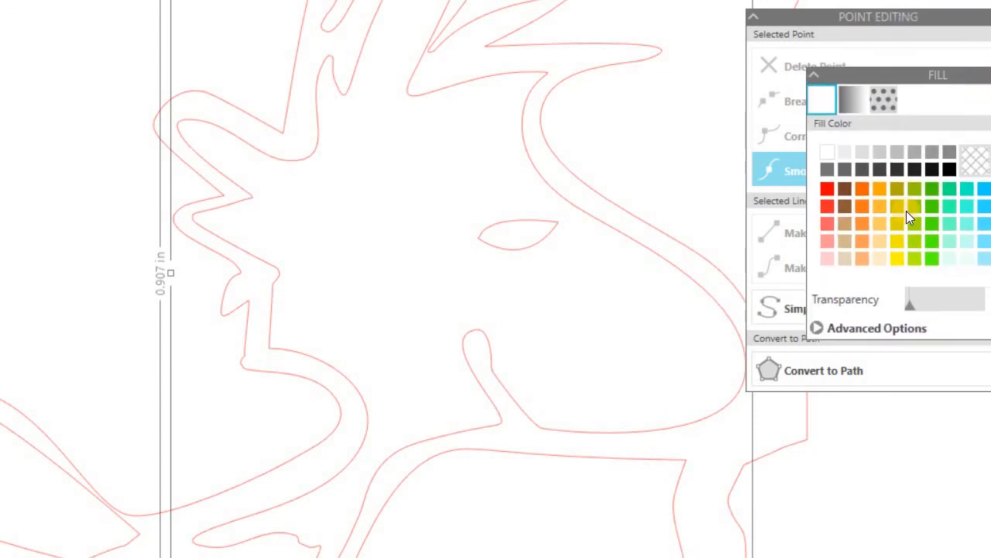
click(900, 259)
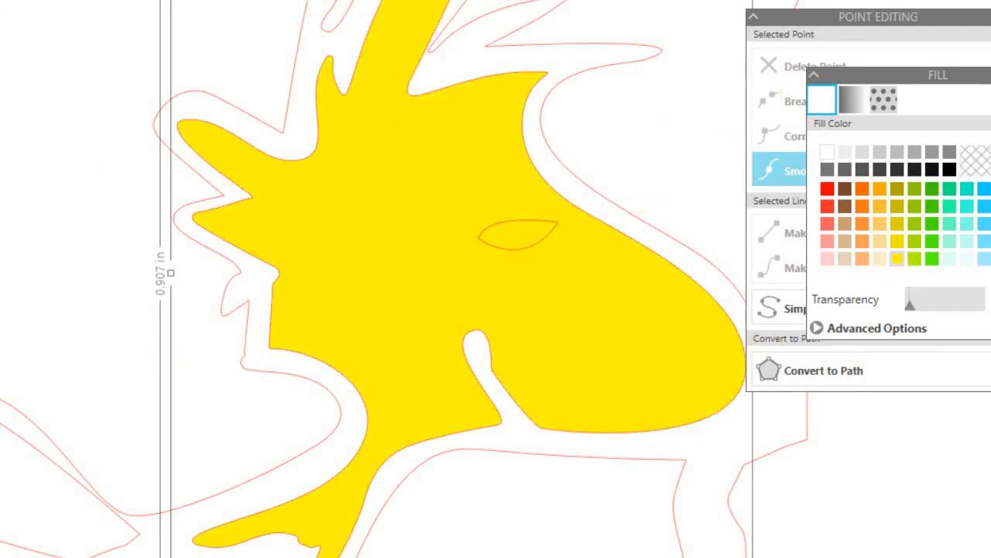
key(ctrl+z)
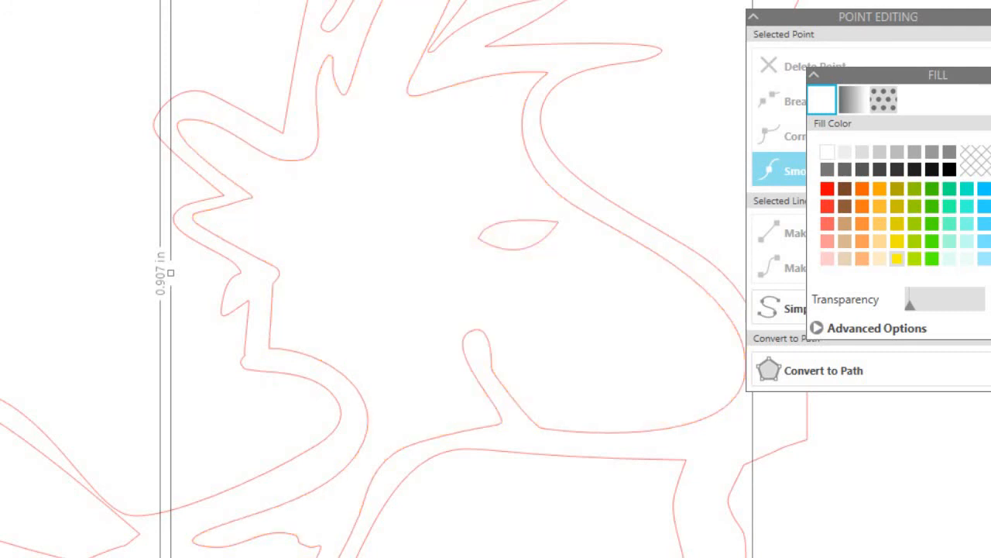
Release the compound path that holds Woodstock's eye and head outline, and clear the selection
click(531, 247)
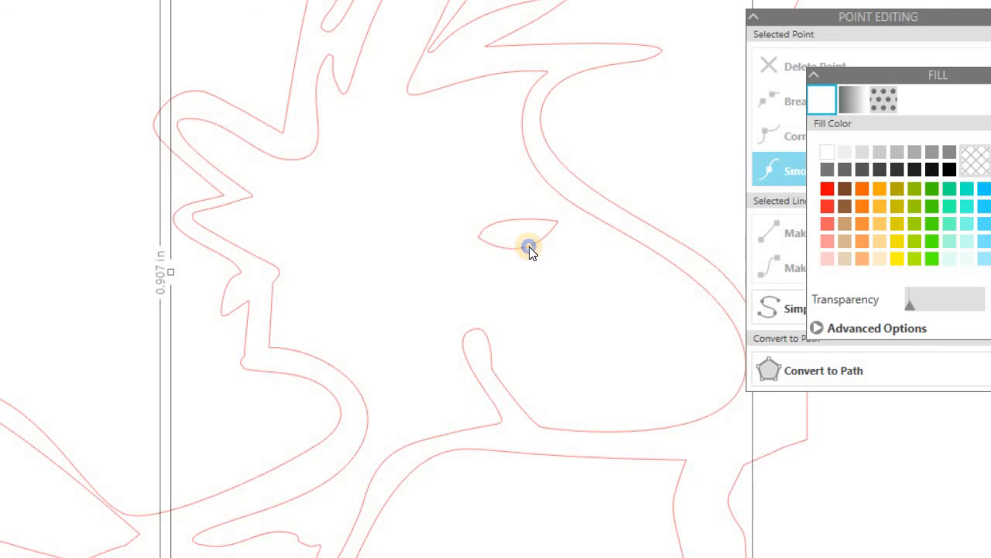
right_click(529, 246)
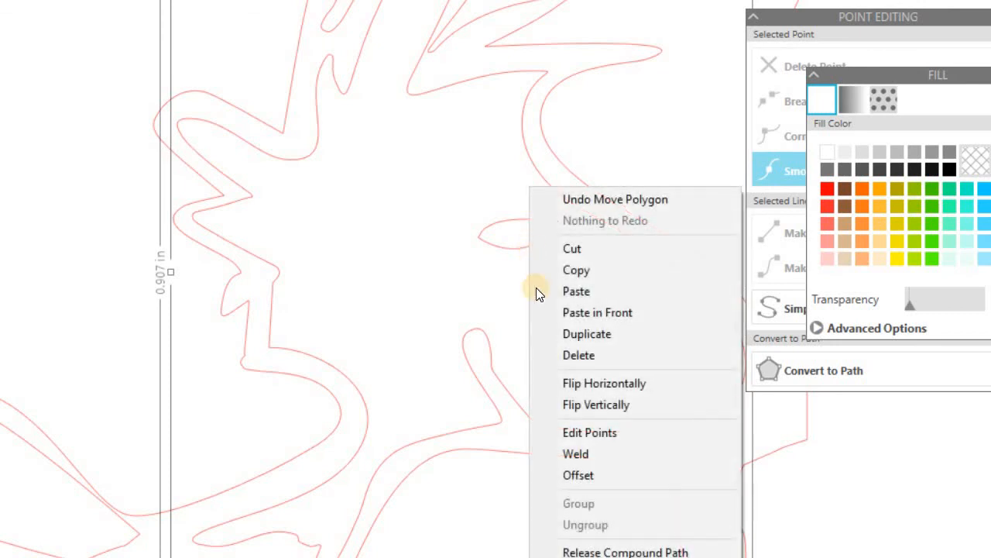
click(577, 552)
click(587, 335)
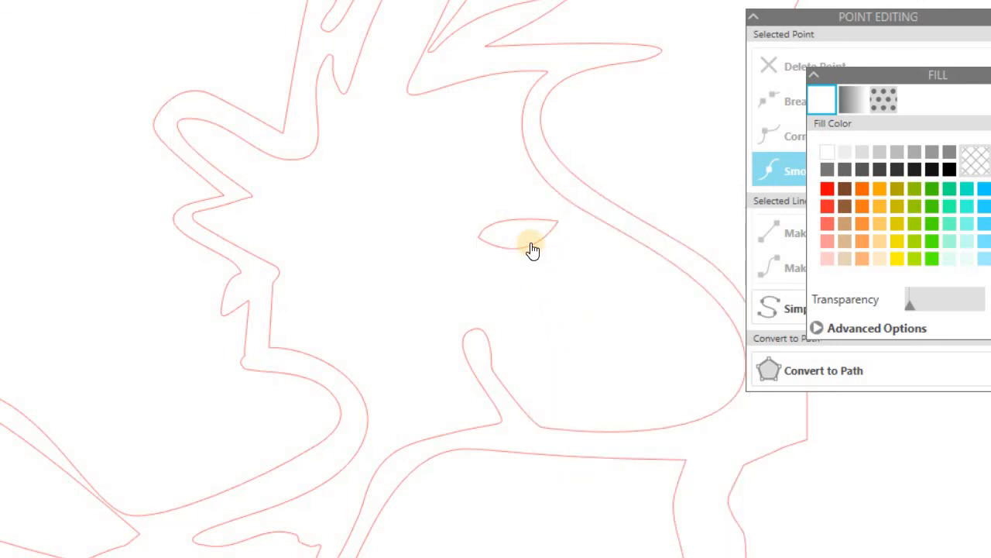
Inspect the edit points of Woodstock's eye outline and apply a red test fill to it
click(532, 249)
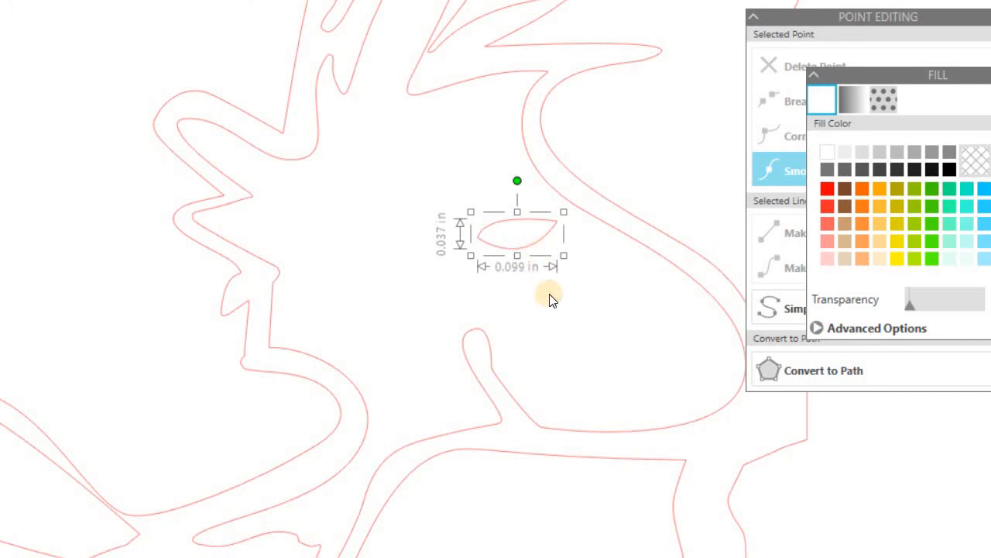
click(549, 294)
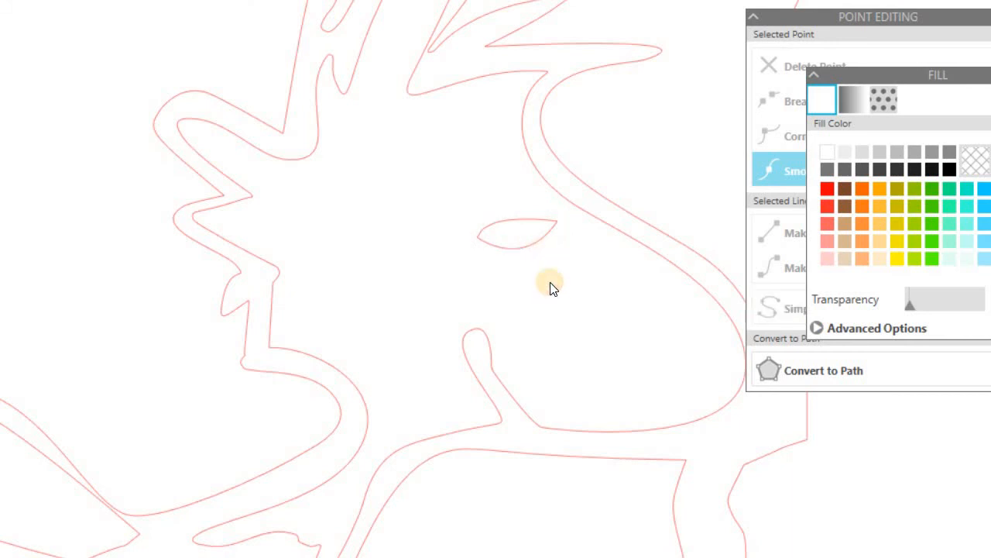
click(516, 250)
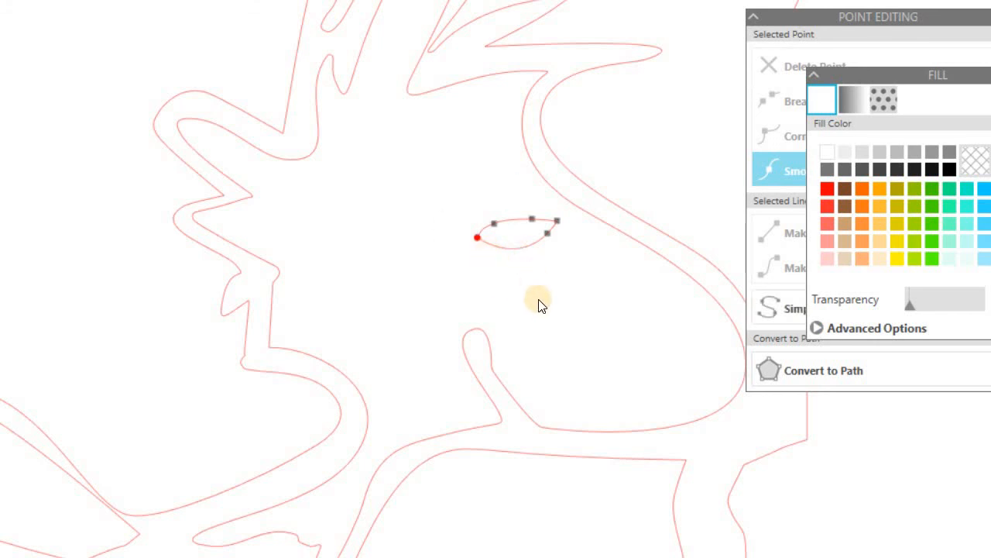
click(527, 243)
click(530, 248)
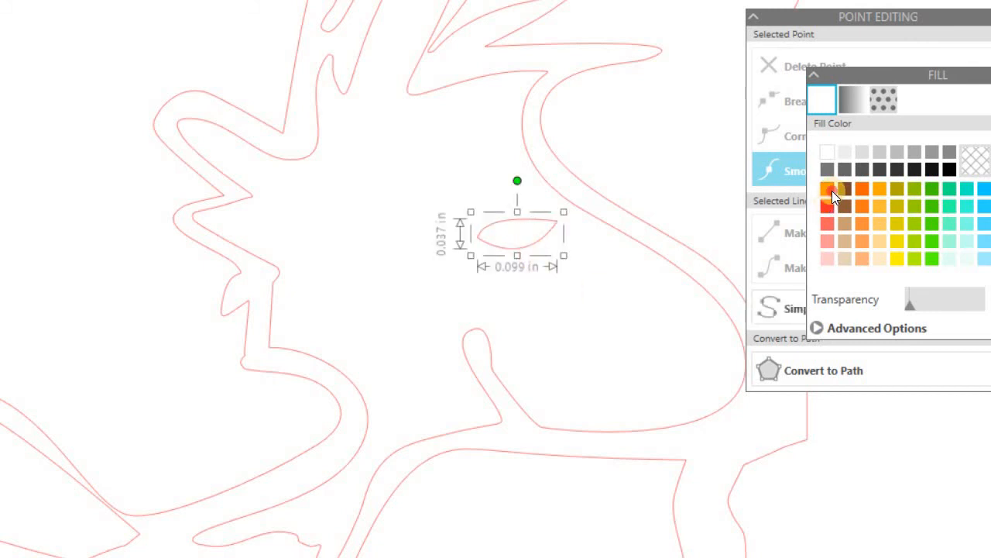
click(827, 188)
Join the open ends at the inner corner of Woodstock's eye outline, and set its fill to transparent
click(530, 250)
double_click(533, 250)
click(477, 238)
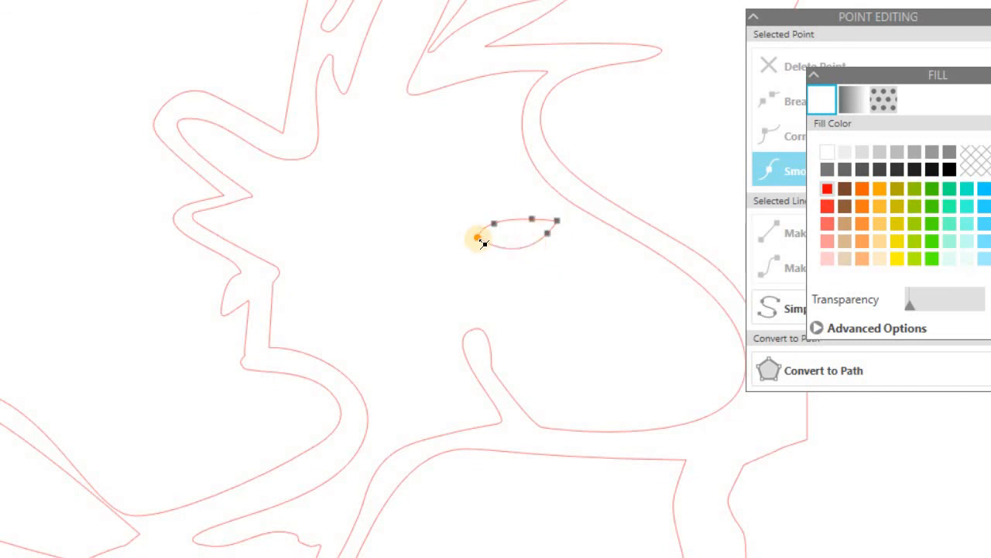
click(478, 237)
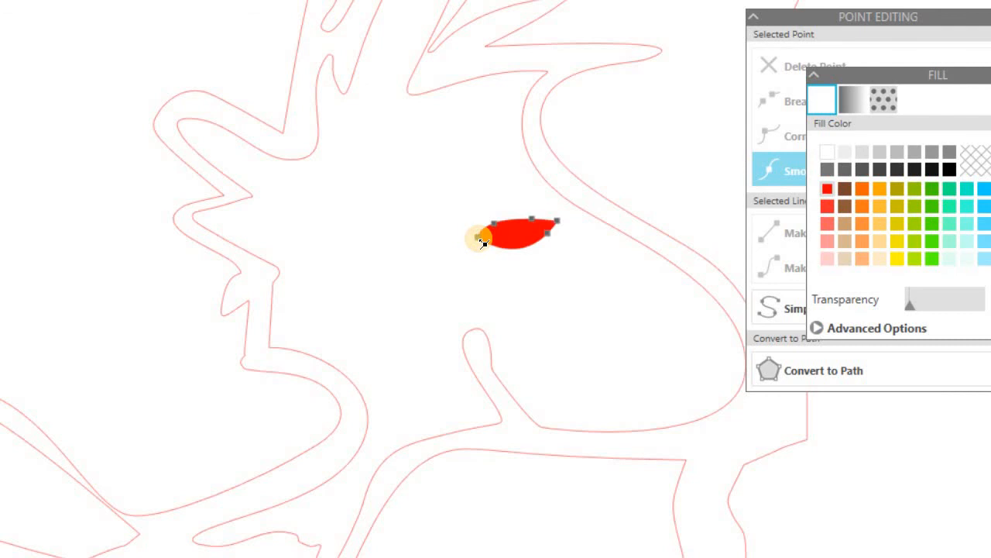
click(520, 308)
click(529, 240)
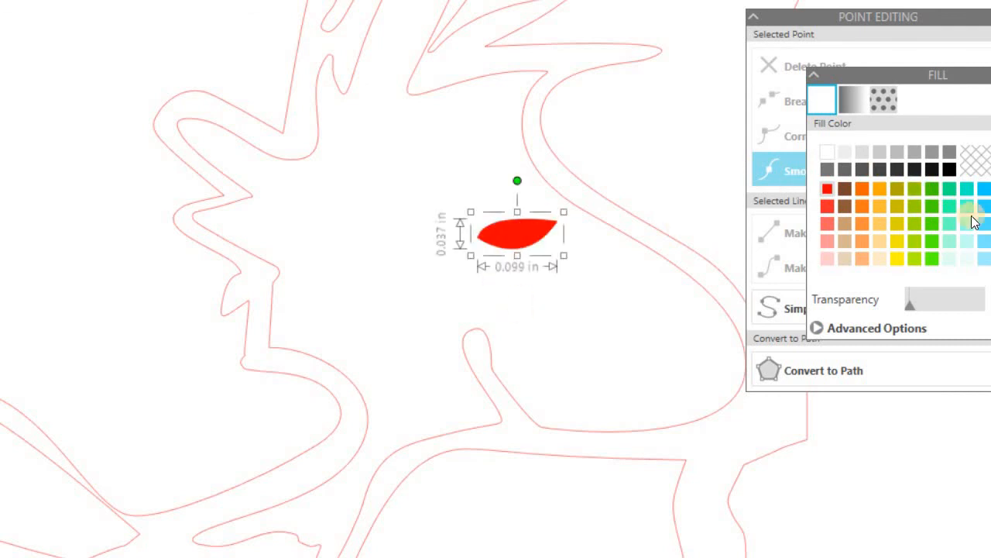
click(972, 159)
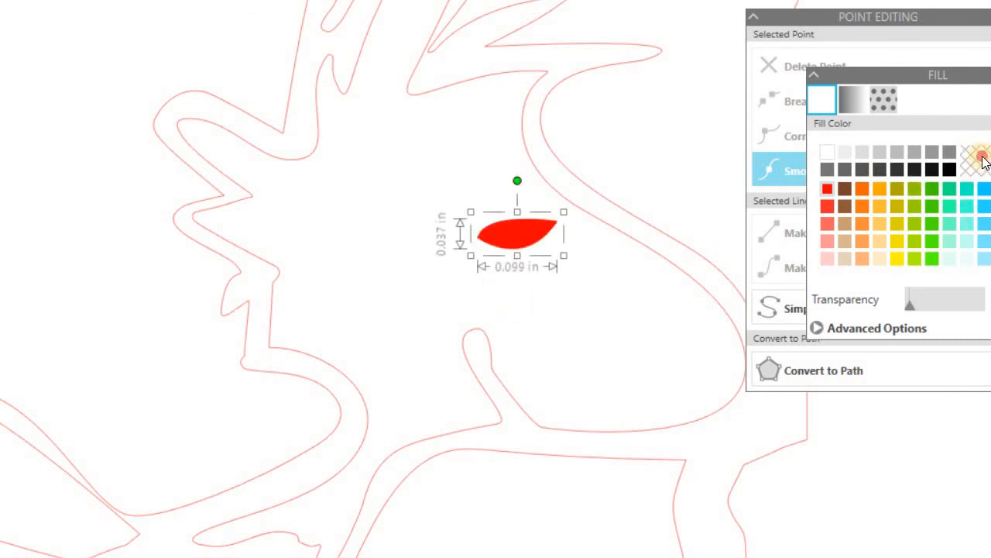
Combine Woodstock's eye and inner head outline into a compound path and fill it with bright yellow
click(520, 249)
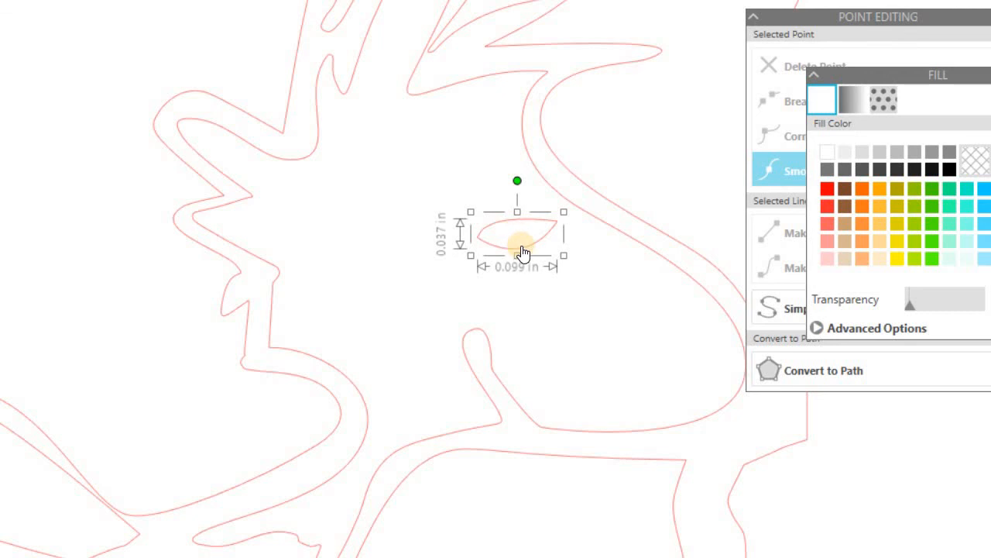
click(541, 183)
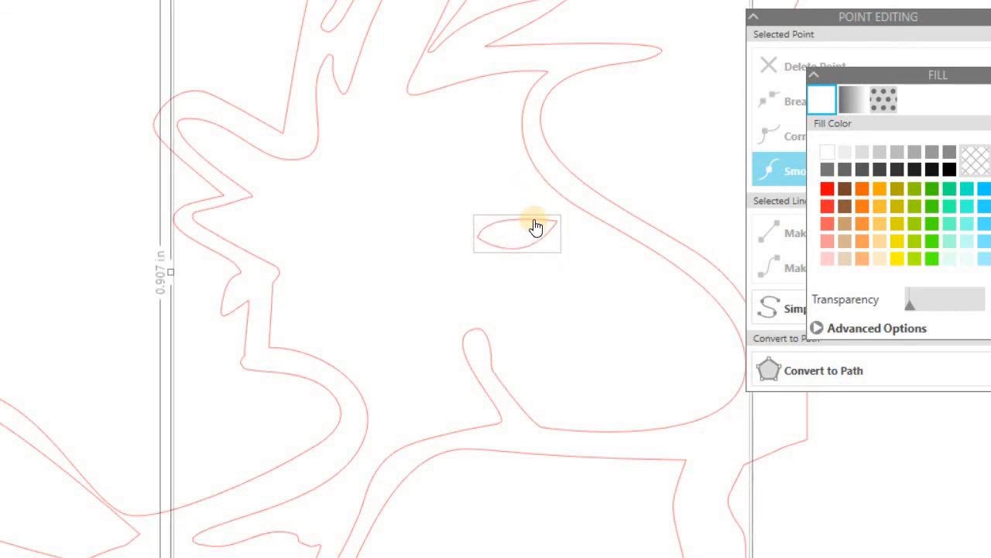
right_click(536, 226)
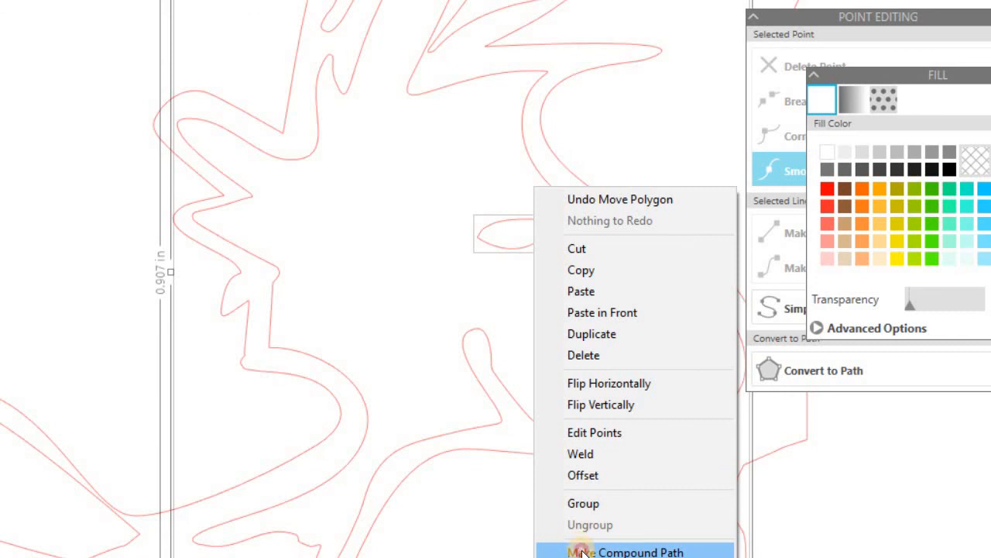
click(581, 551)
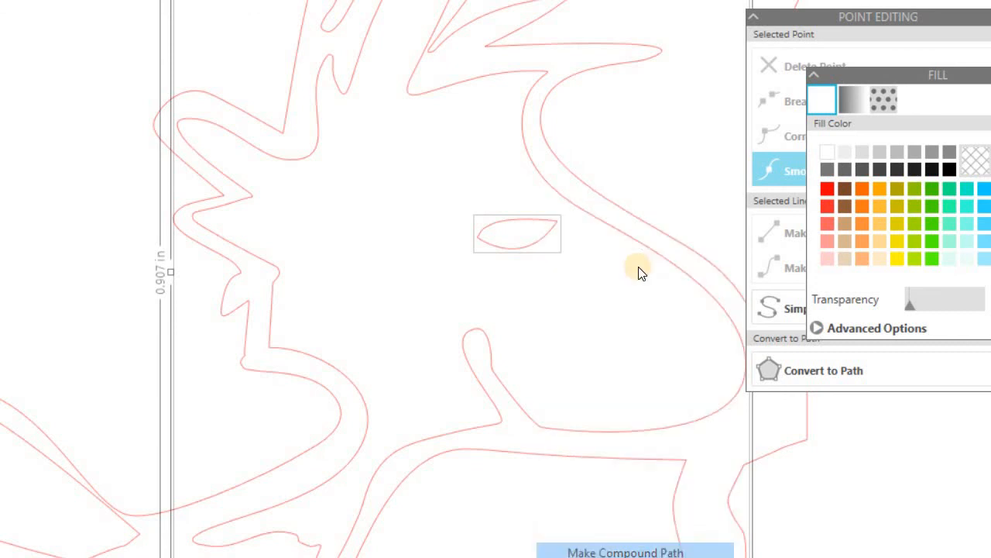
click(896, 258)
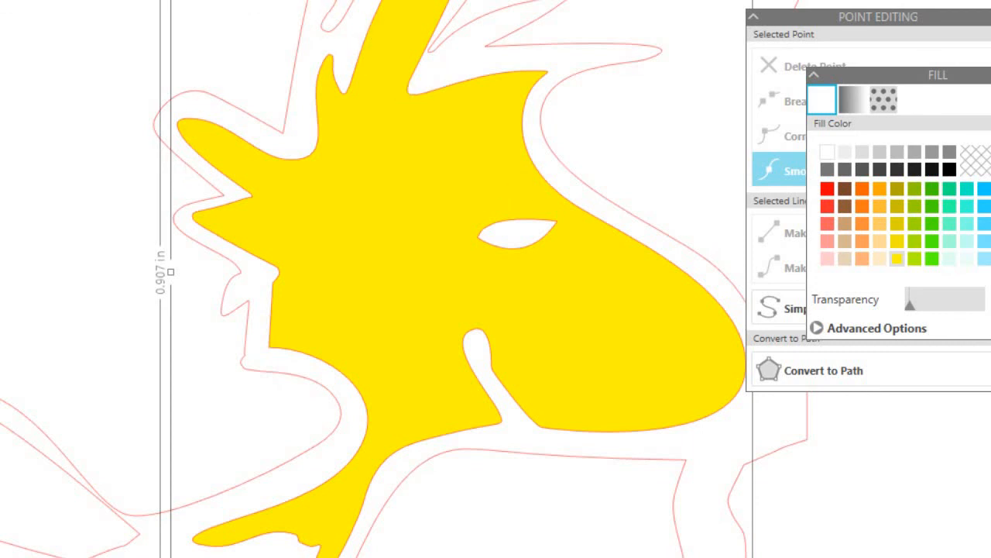
Fill Snoopy's inner body shape and the inside of his tail with white
scroll(488, 302, down, 2)
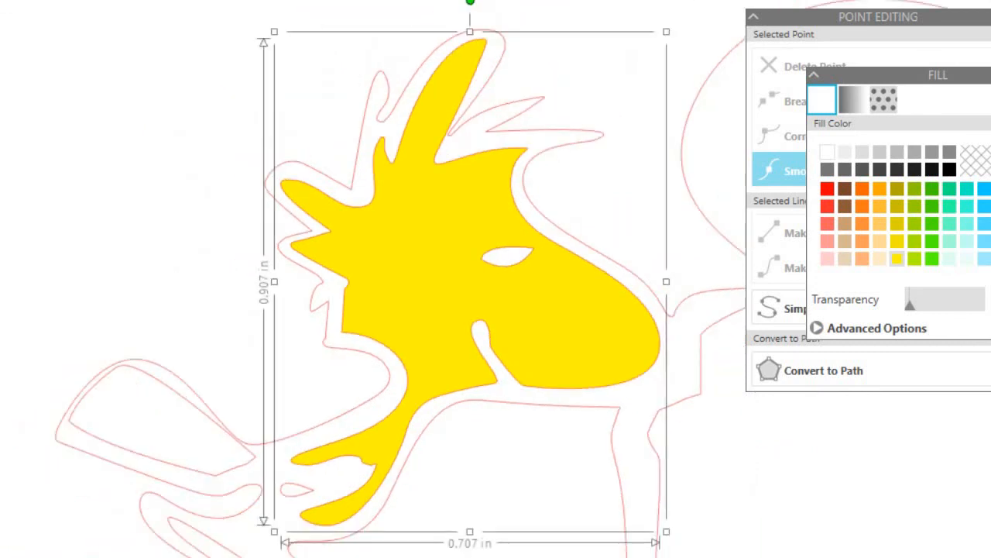
scroll(490, 307, down, 2)
scroll(485, 304, down, 2)
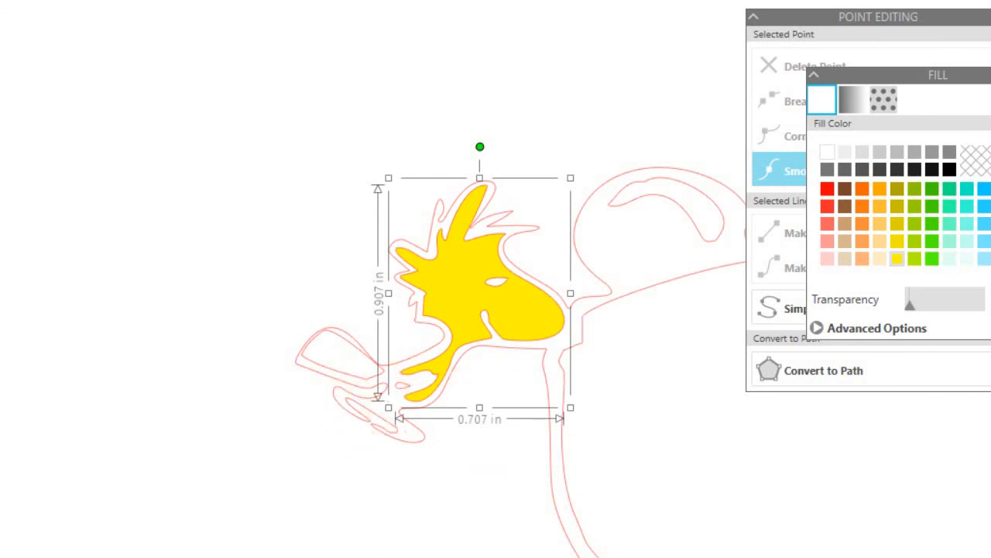
scroll(477, 325, right, 5)
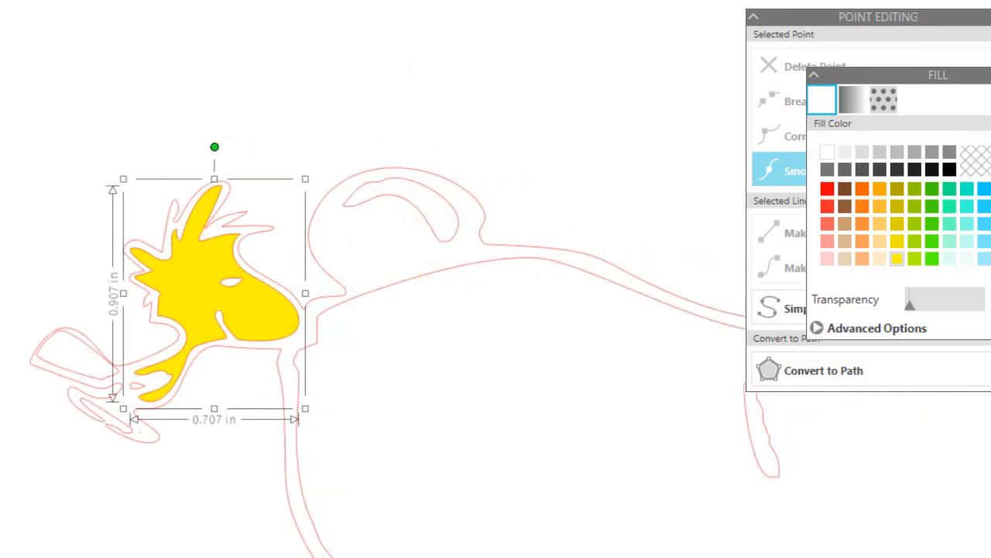
scroll(482, 302, down, 2)
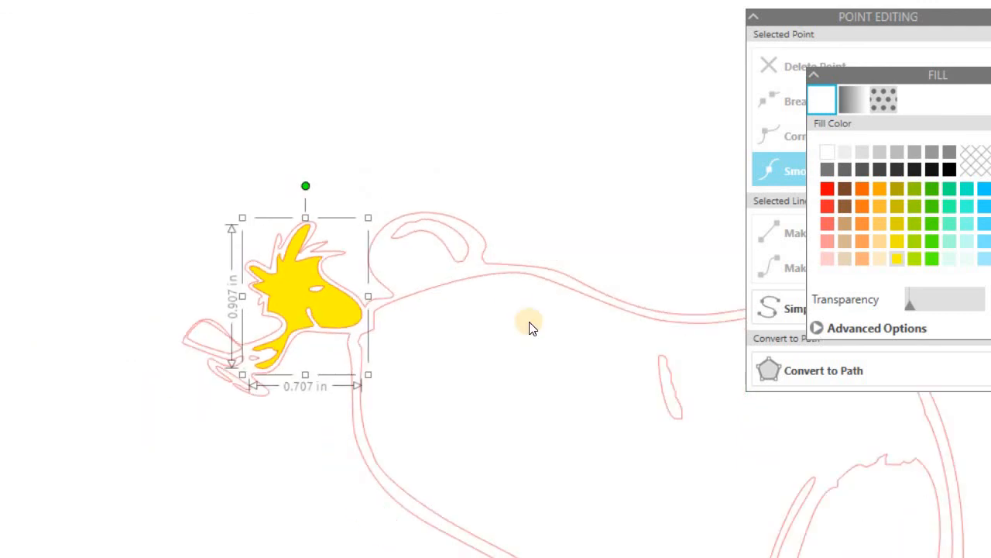
scroll(531, 328, down, 2)
scroll(434, 250, down, 2)
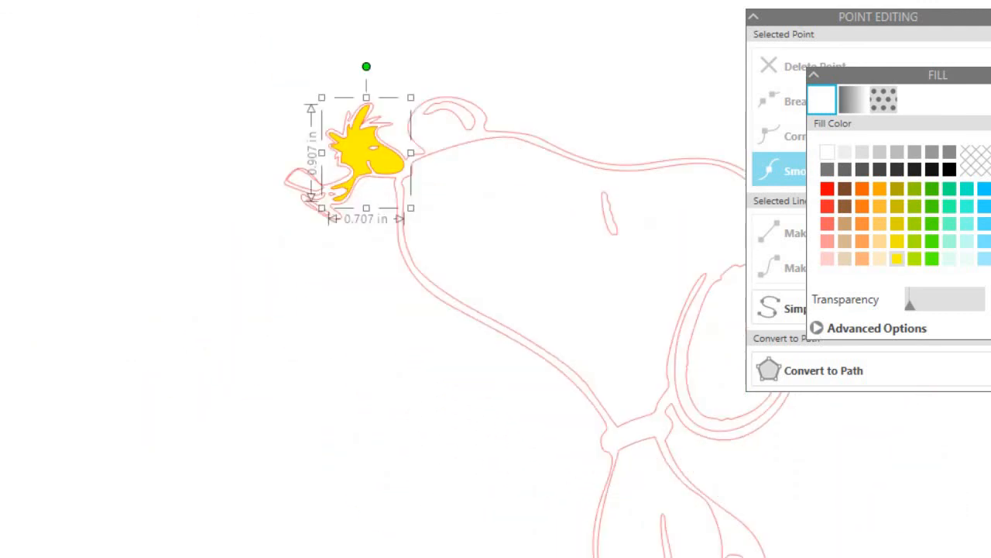
scroll(420, 286, down, 2)
scroll(416, 287, down, 2)
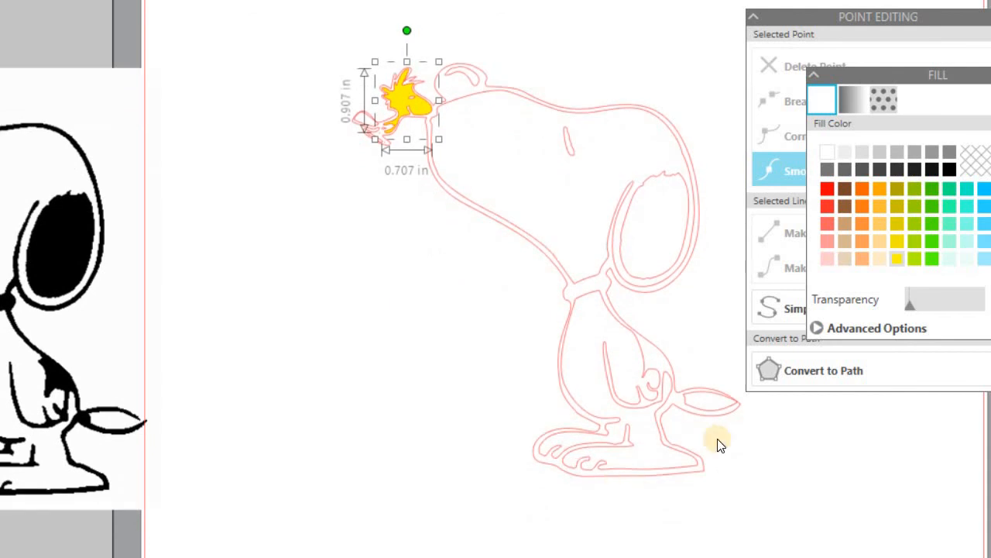
click(639, 398)
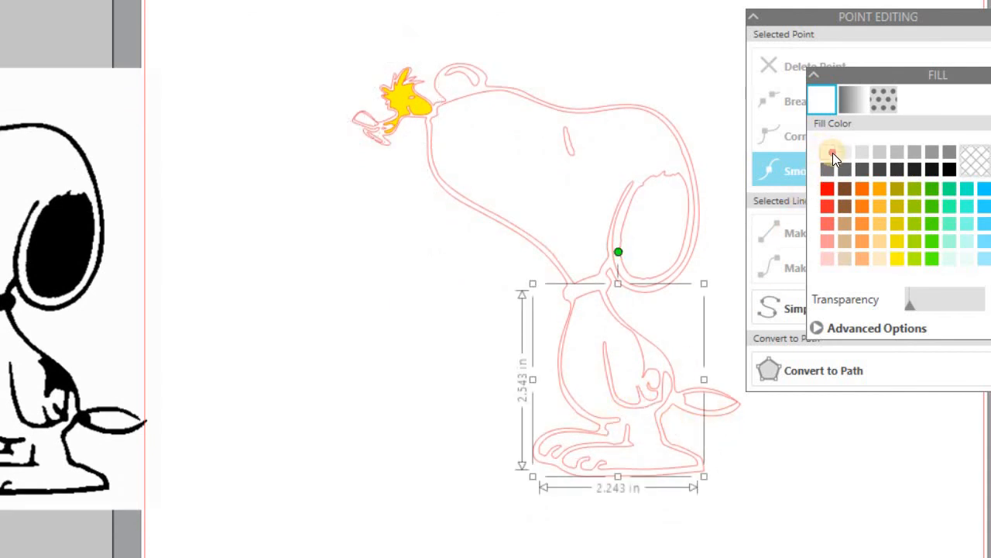
click(711, 412)
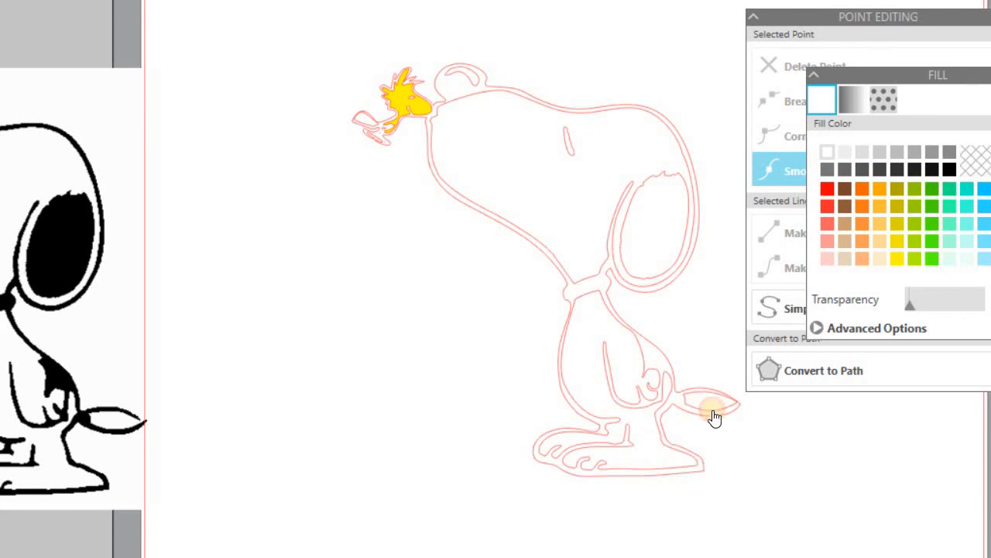
click(827, 150)
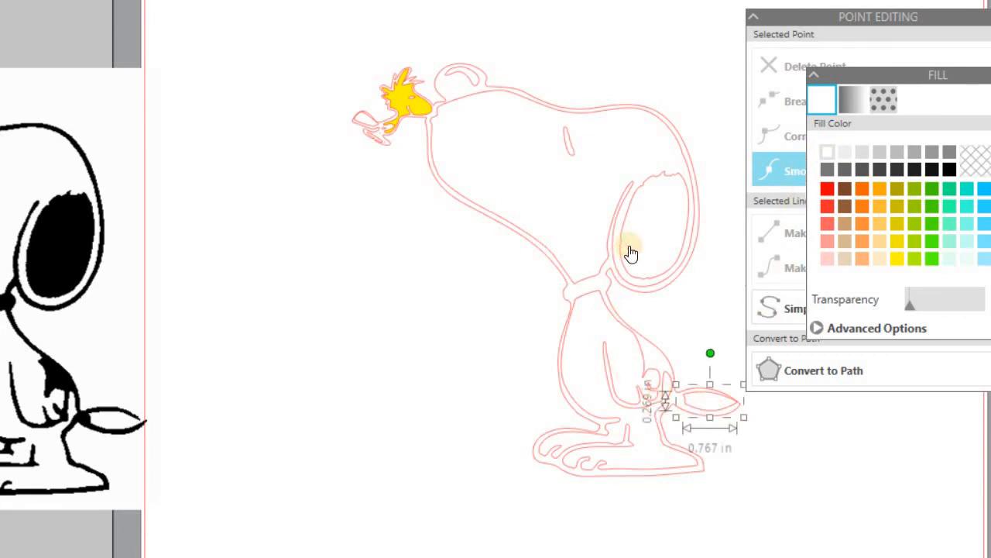
Combine Snoopy's ear patch, eye and inner head outline into one compound path and fill it with white
click(633, 280)
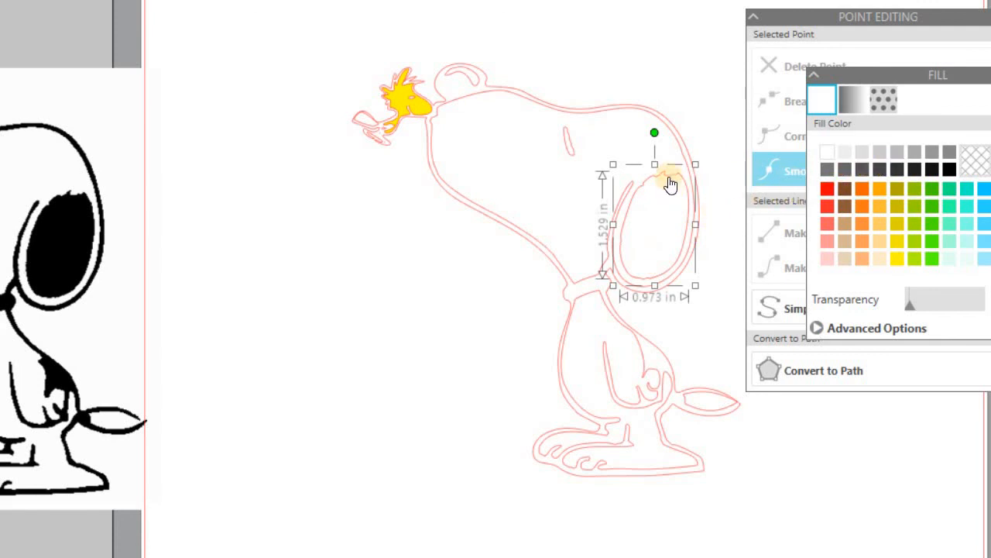
click(569, 147)
click(472, 96)
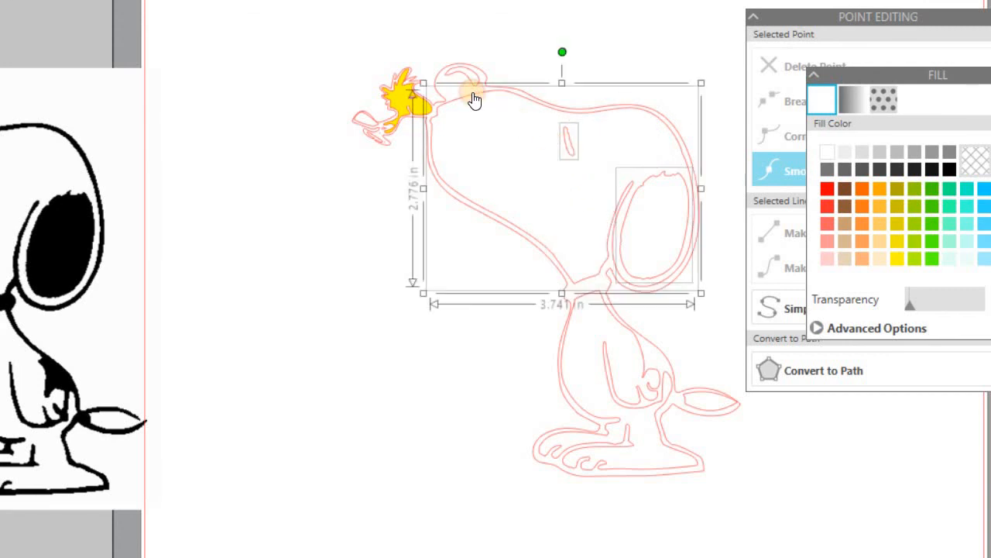
right_click(474, 97)
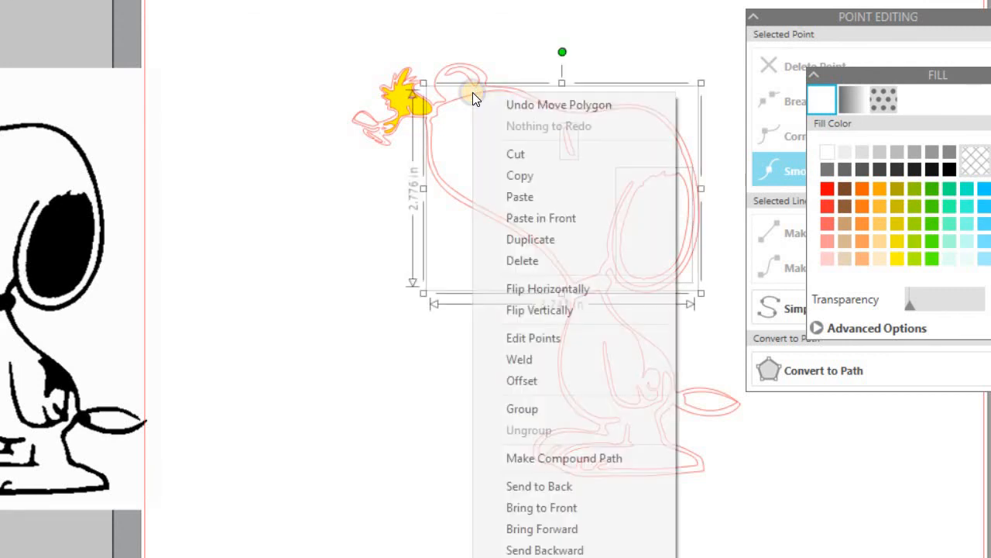
click(552, 458)
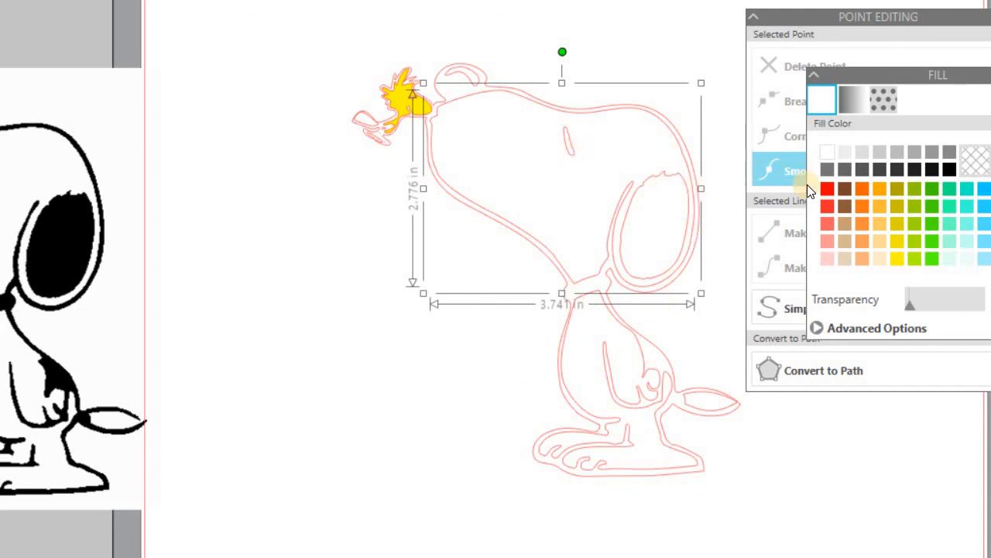
click(829, 151)
Fill the highlight on Snoopy's nose with light grey and join the open ends of its outline
click(471, 82)
click(785, 174)
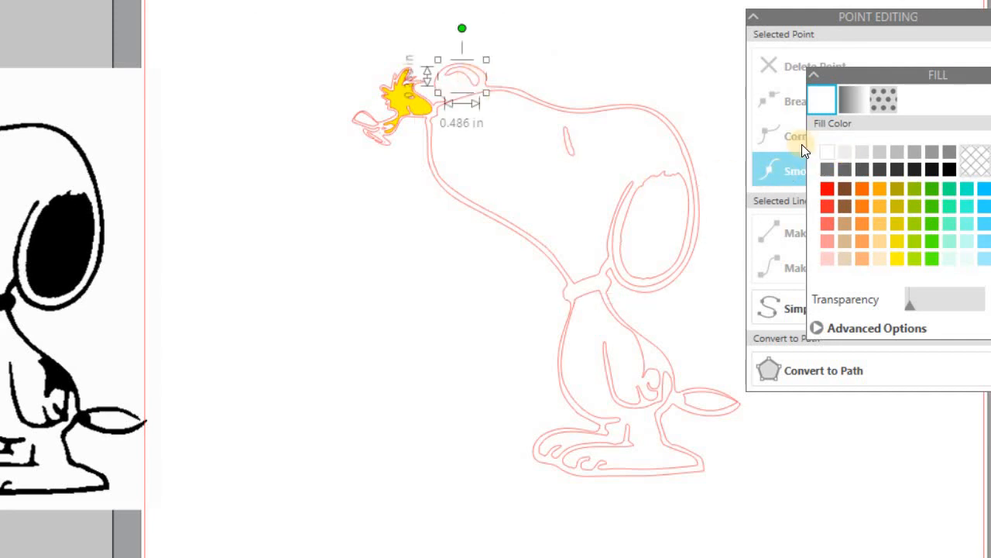
click(950, 174)
double_click(477, 84)
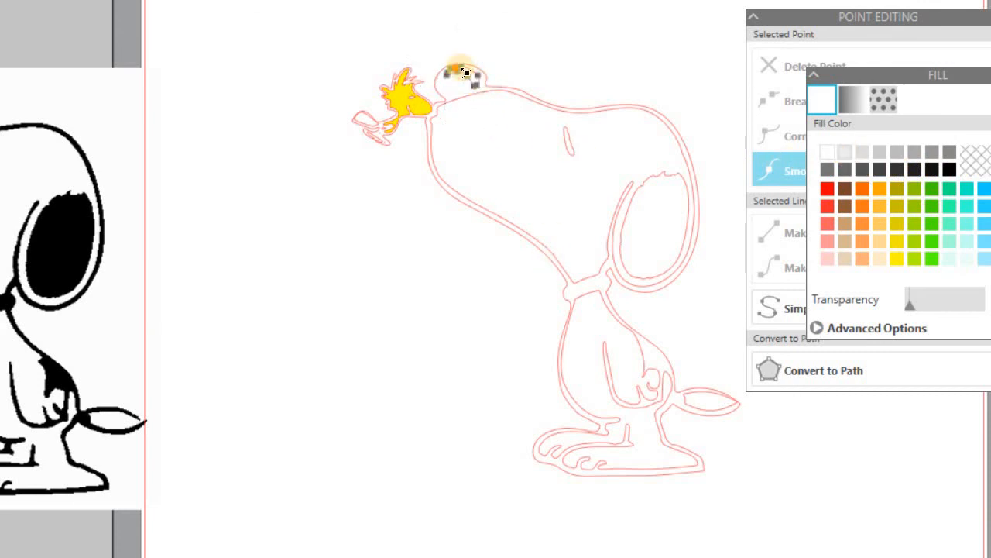
click(534, 69)
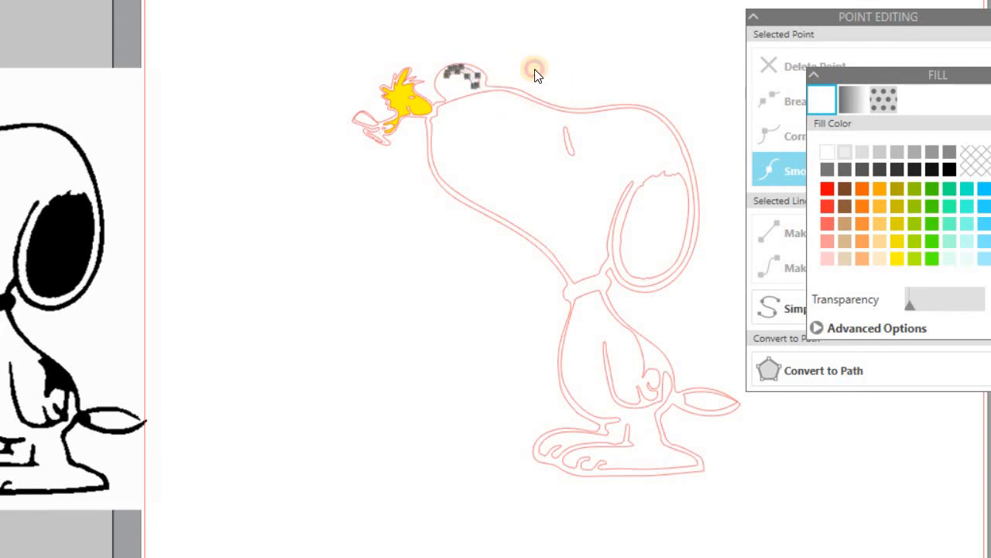
Join the open ends of the eye and ear patch outlines inside Snoopy's head compound path
click(674, 181)
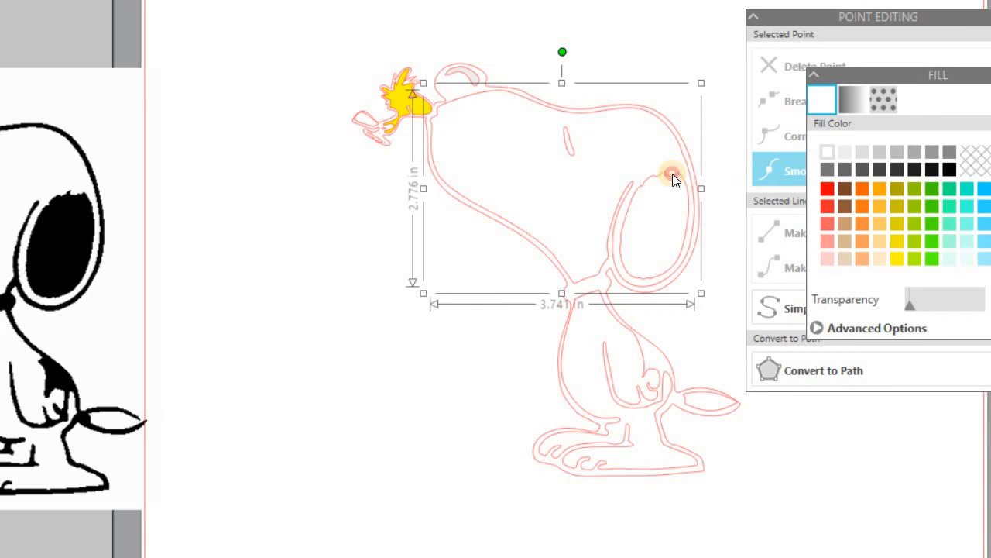
double_click(673, 173)
click(566, 132)
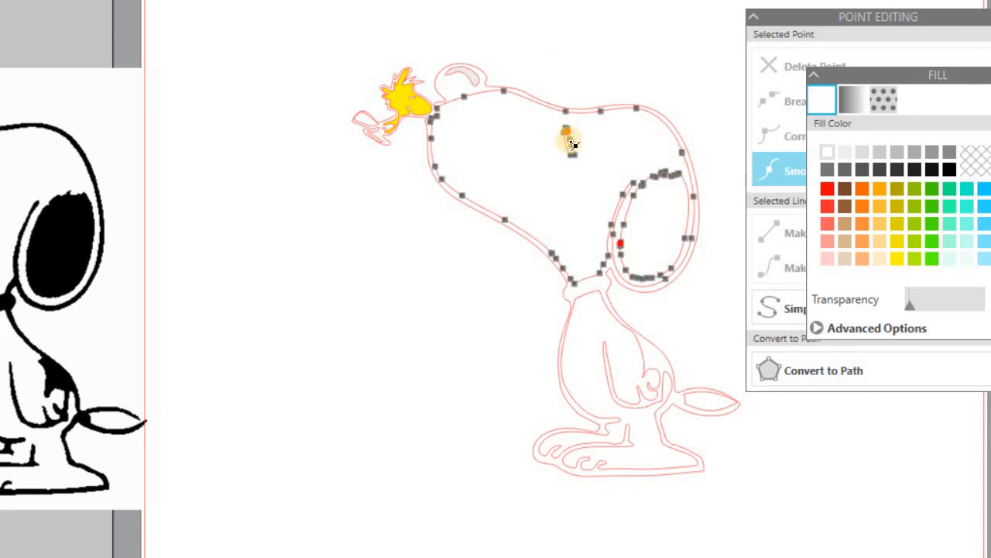
click(620, 243)
click(596, 217)
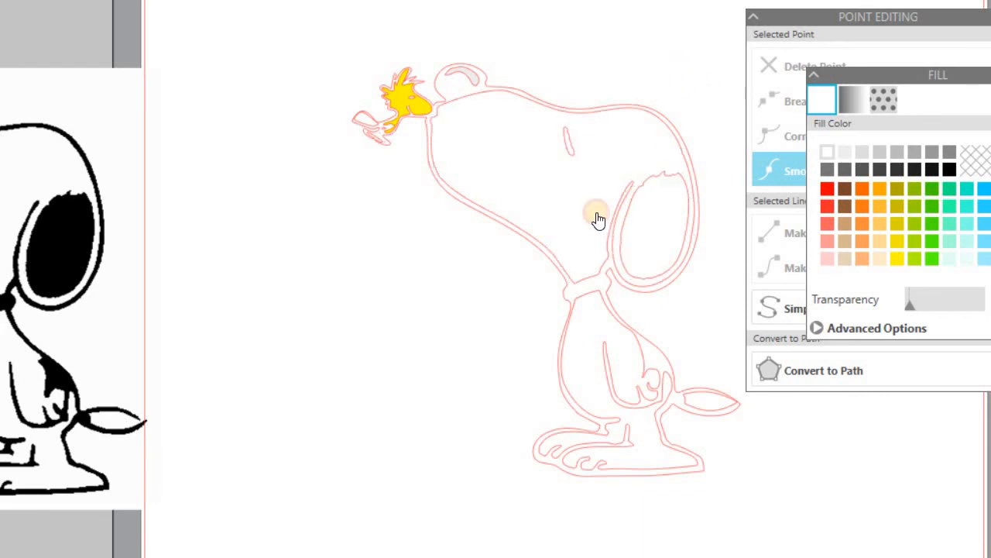
Fill the outer outline shape of Snoopy and Woodstock with black
click(652, 180)
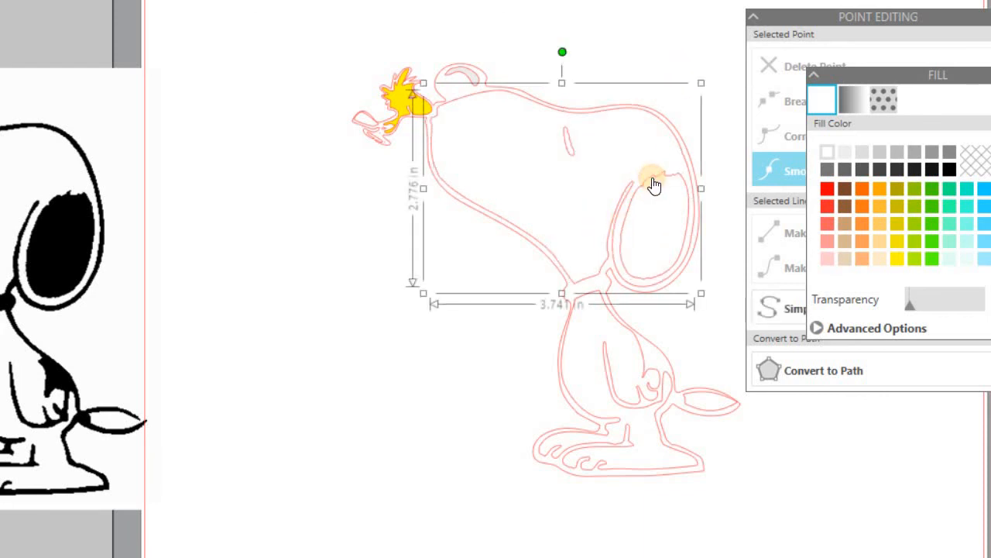
click(769, 183)
click(489, 78)
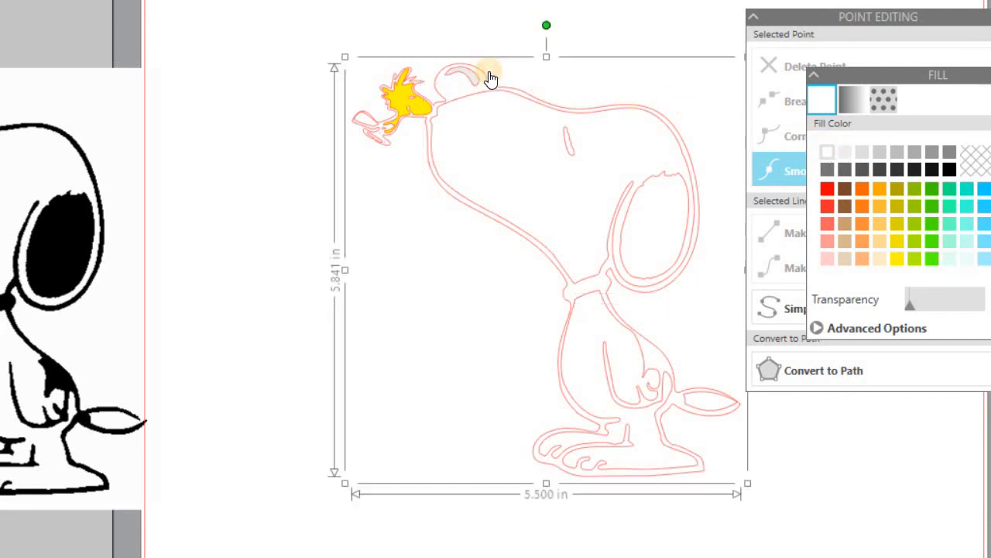
click(758, 148)
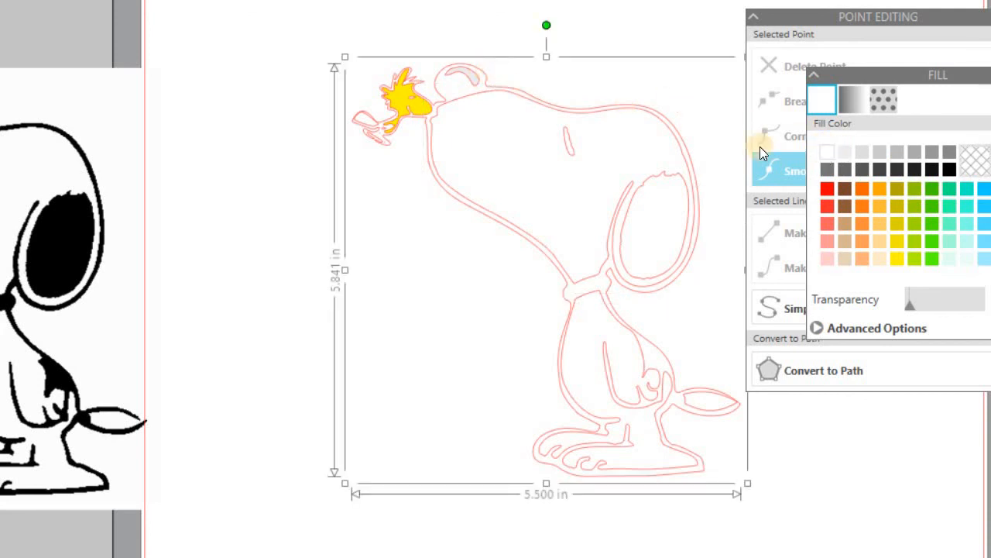
click(949, 168)
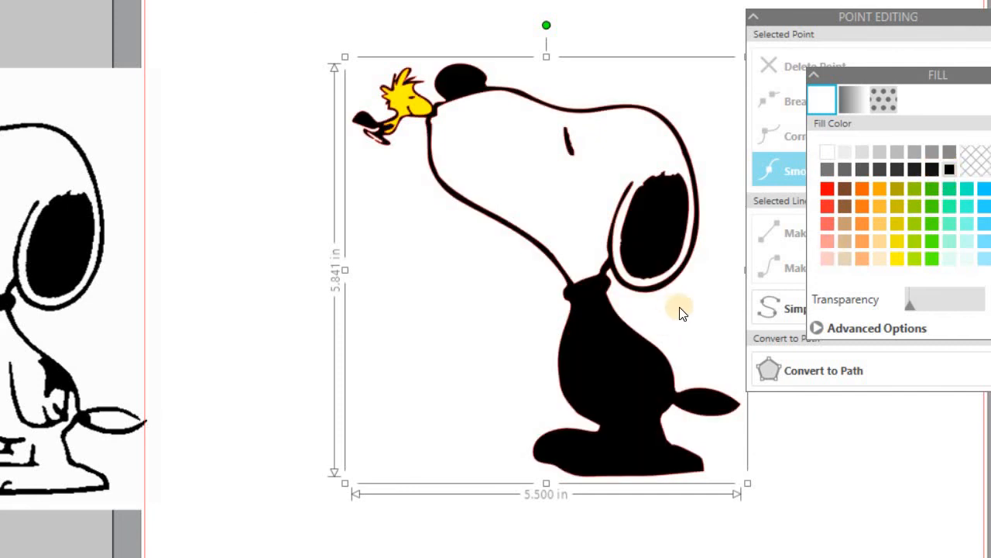
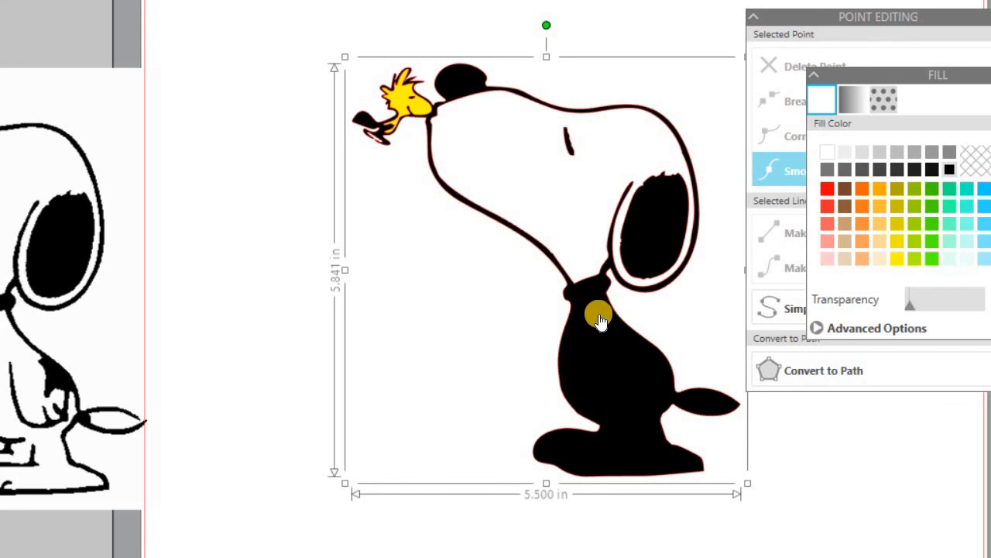
Send the black outline shape behind all the other coloured shapes
right_click(601, 321)
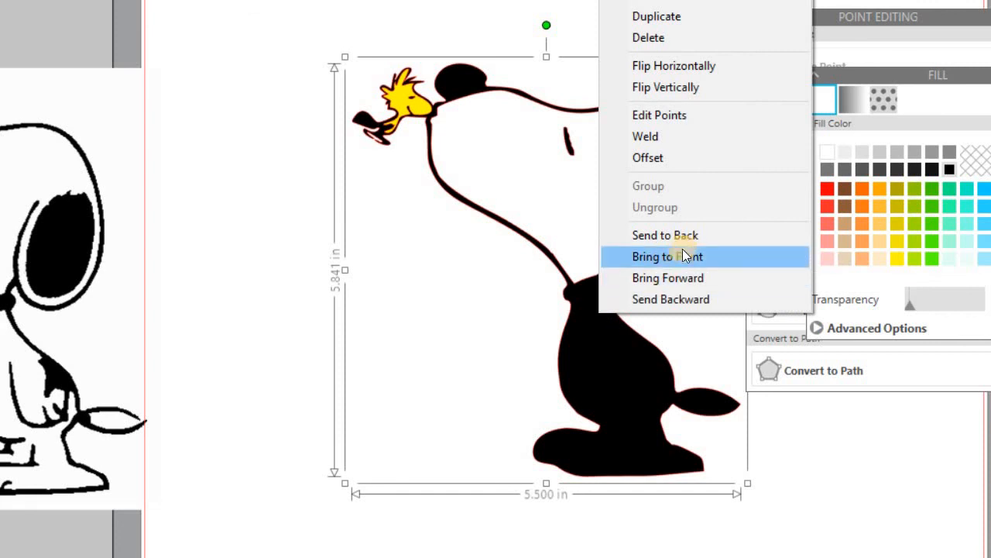
click(689, 237)
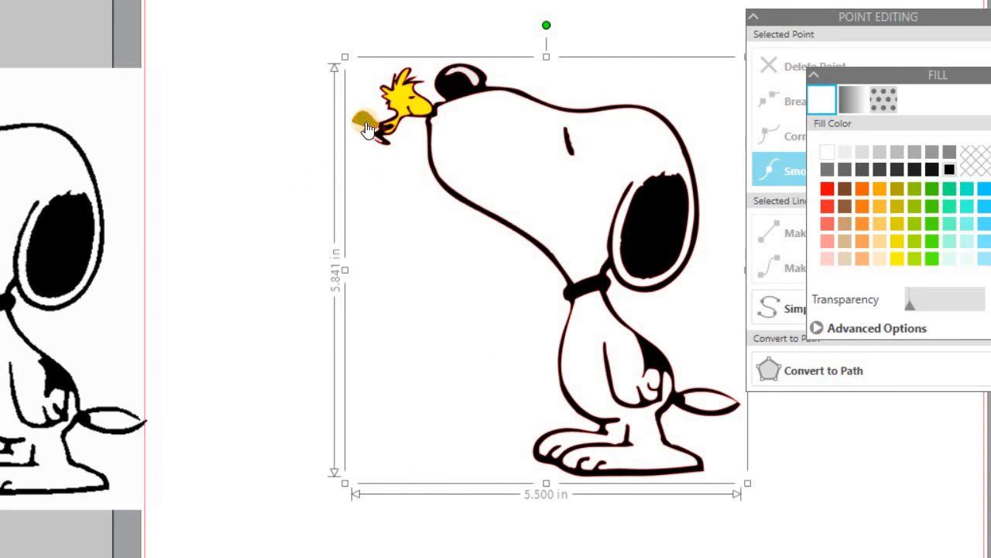
click(314, 133)
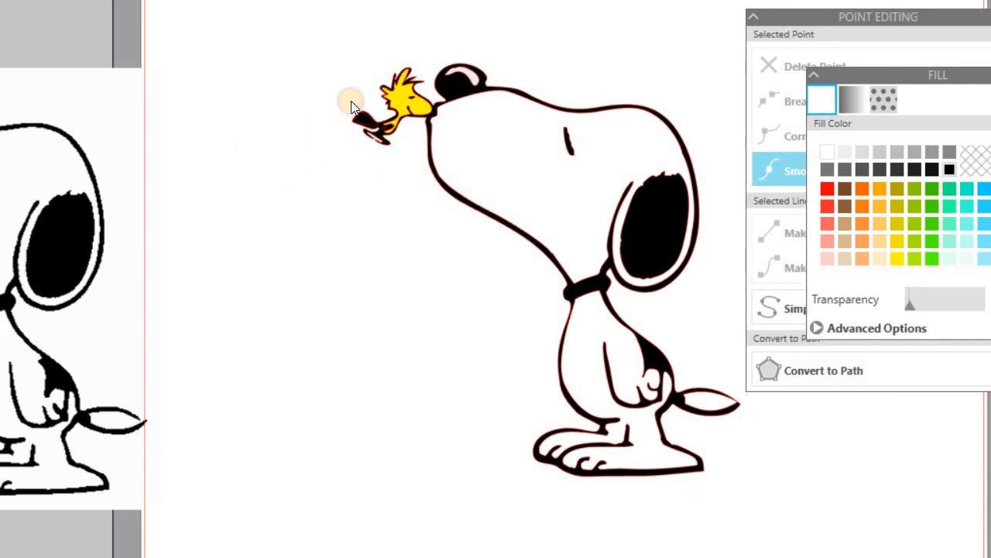
Fill the larger upper shape of Woodstock's tail with yellow
drag(344, 89, 371, 130)
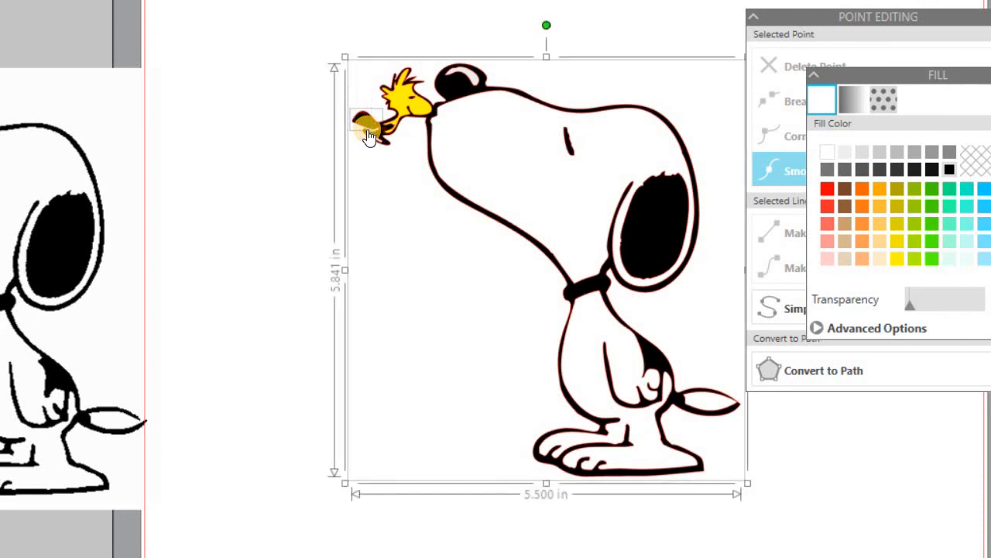
shift+click(441, 75)
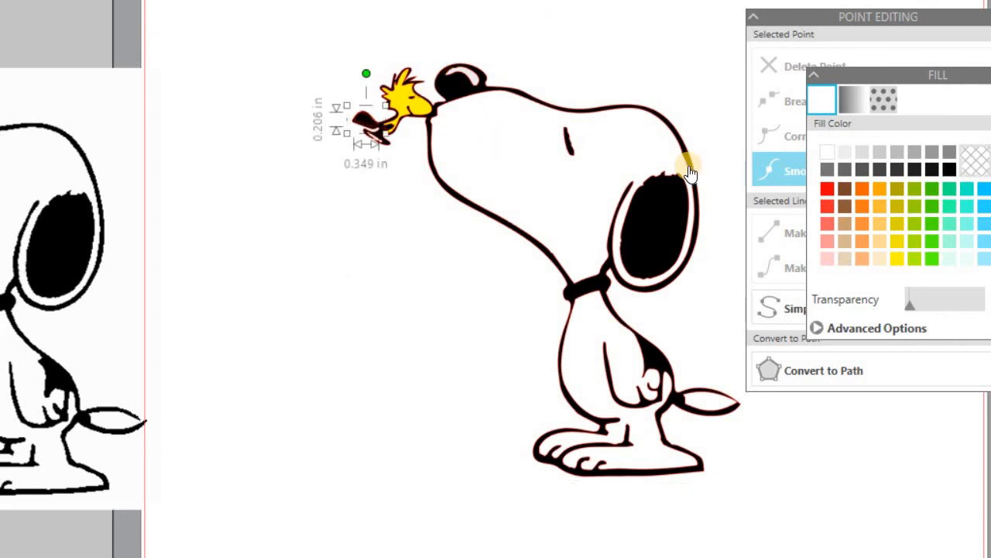
click(898, 258)
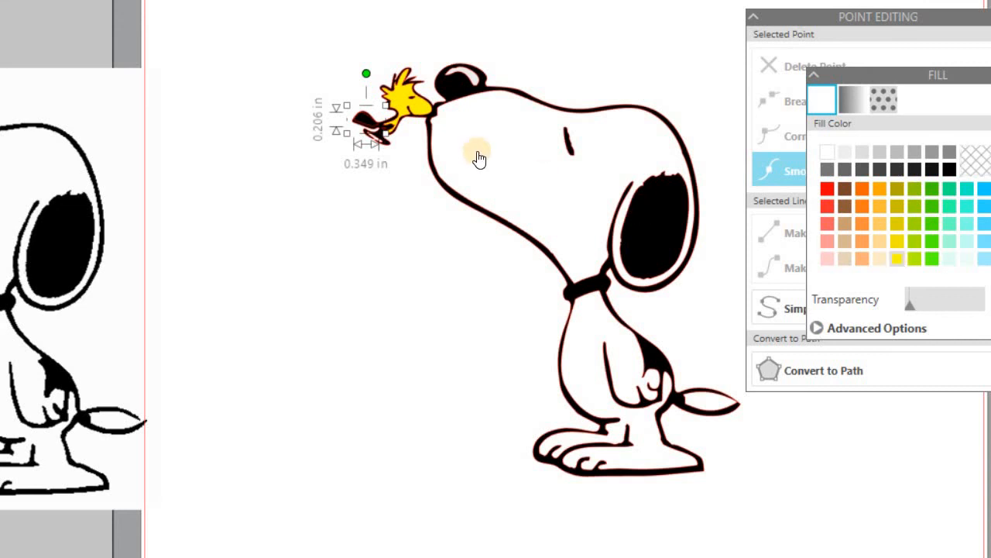
click(358, 124)
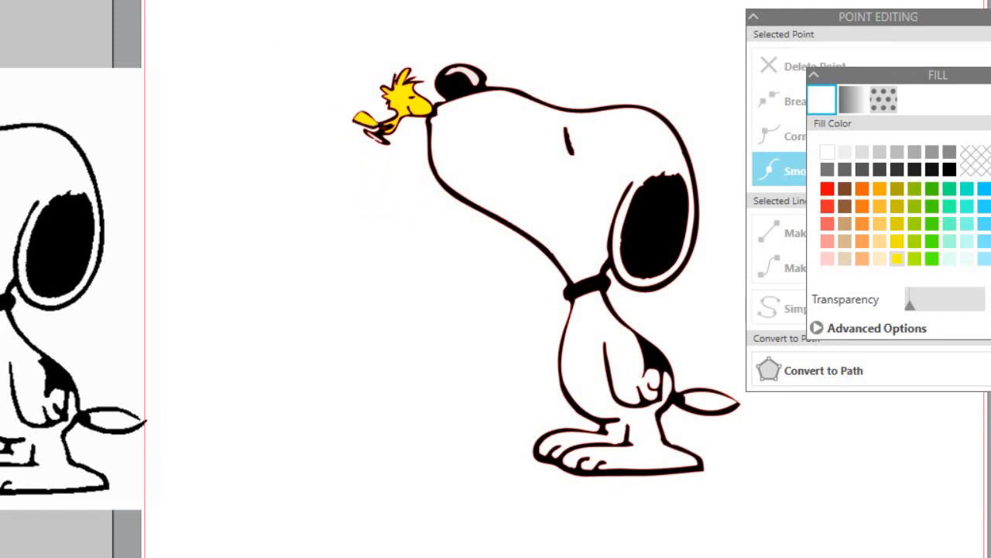
Fill the tiny shape between Woodstock's tail and body with yellow and join the open ends of its outline
scroll(386, 128, up, 4)
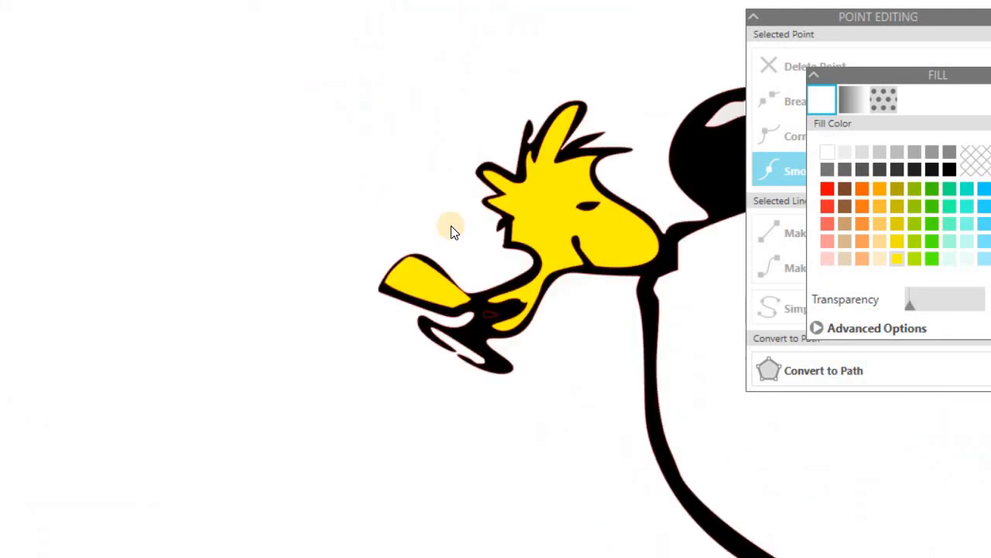
click(490, 321)
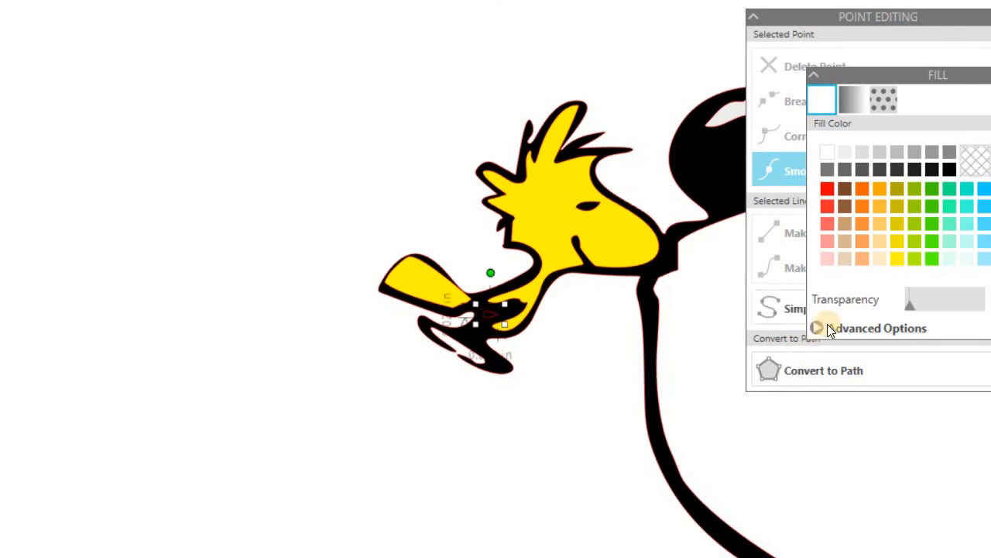
click(898, 260)
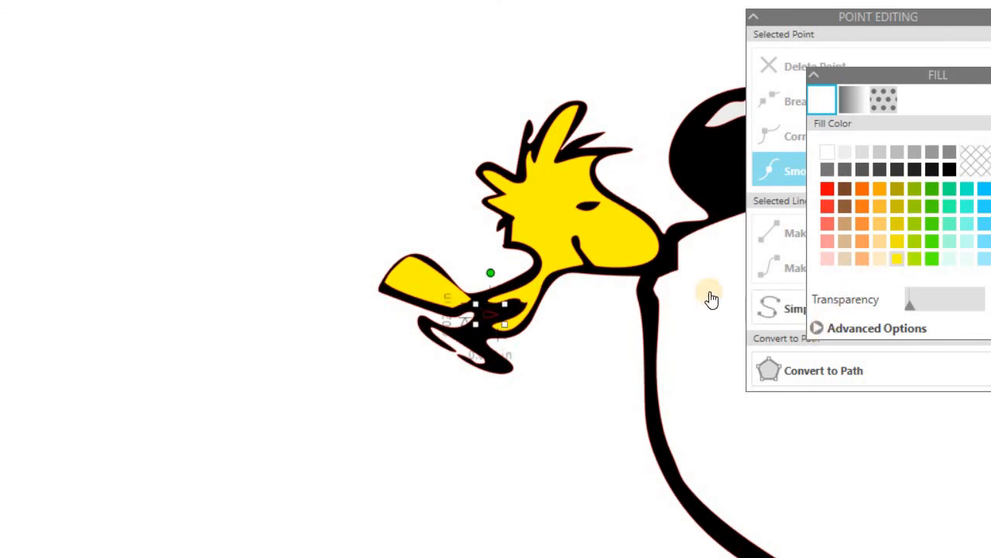
double_click(491, 312)
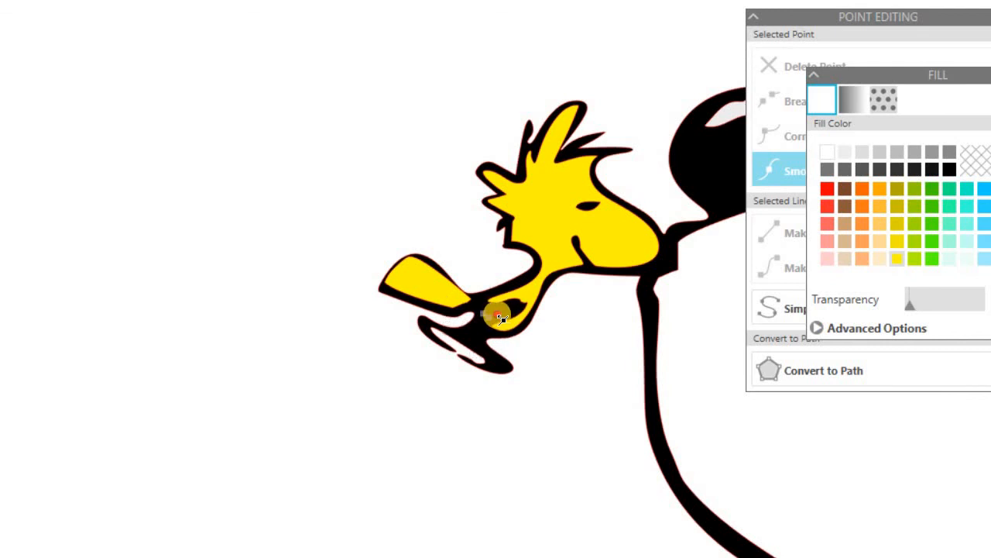
click(536, 392)
Move the Fill and Point Editing panels aside so the whole design page is clear beside the original image
scroll(487, 302, down, 6)
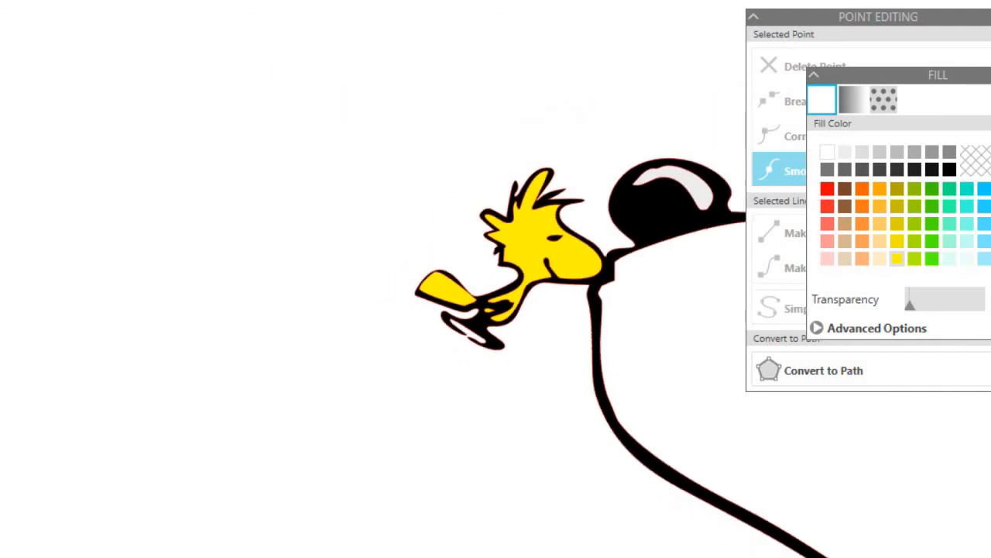
scroll(230, 13, down, 4)
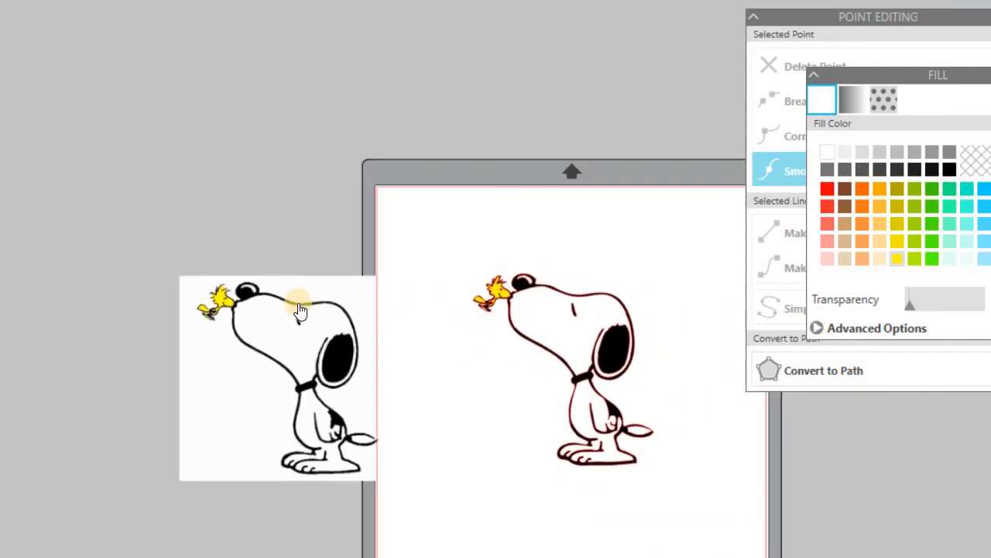
scroll(298, 307, down, 3)
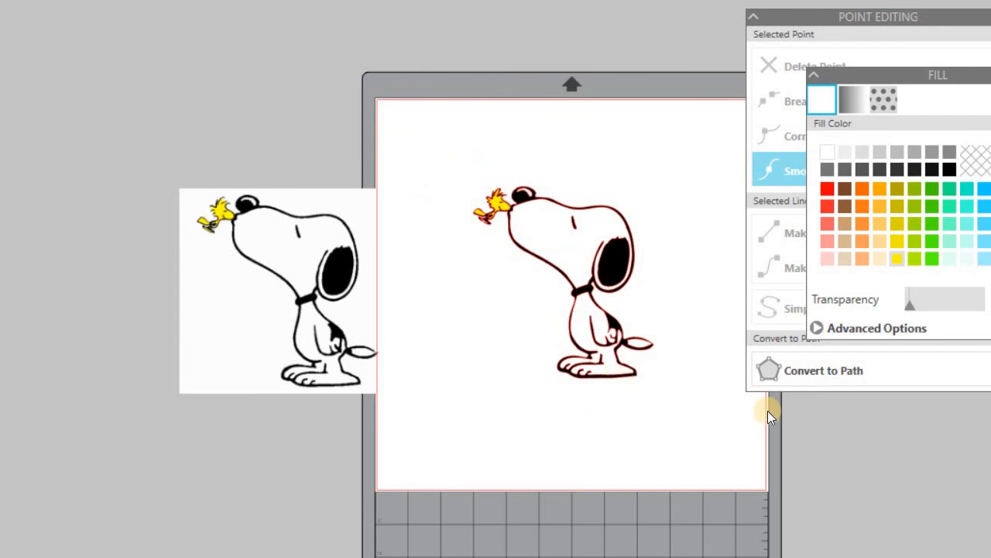
drag(905, 75, 990, 98)
drag(950, 21, 990, 9)
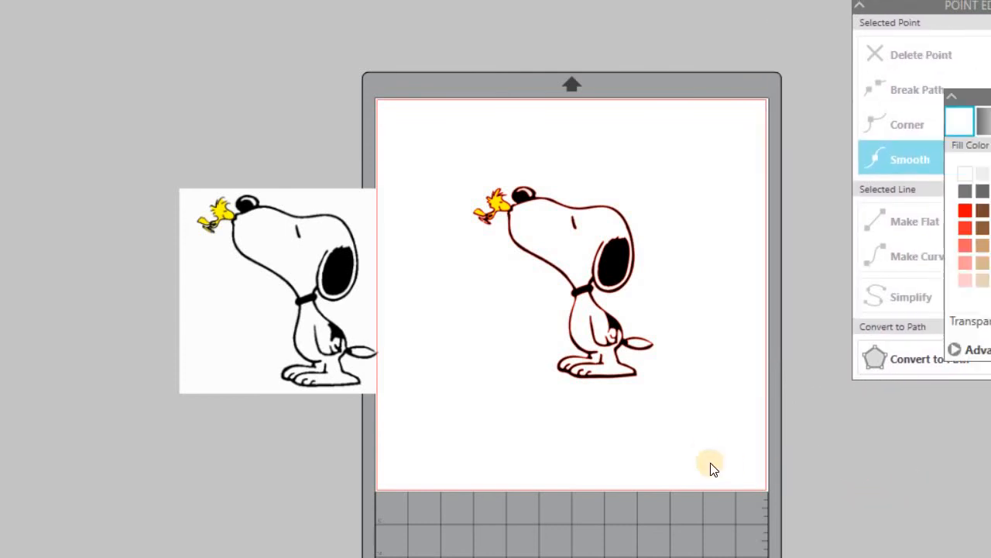